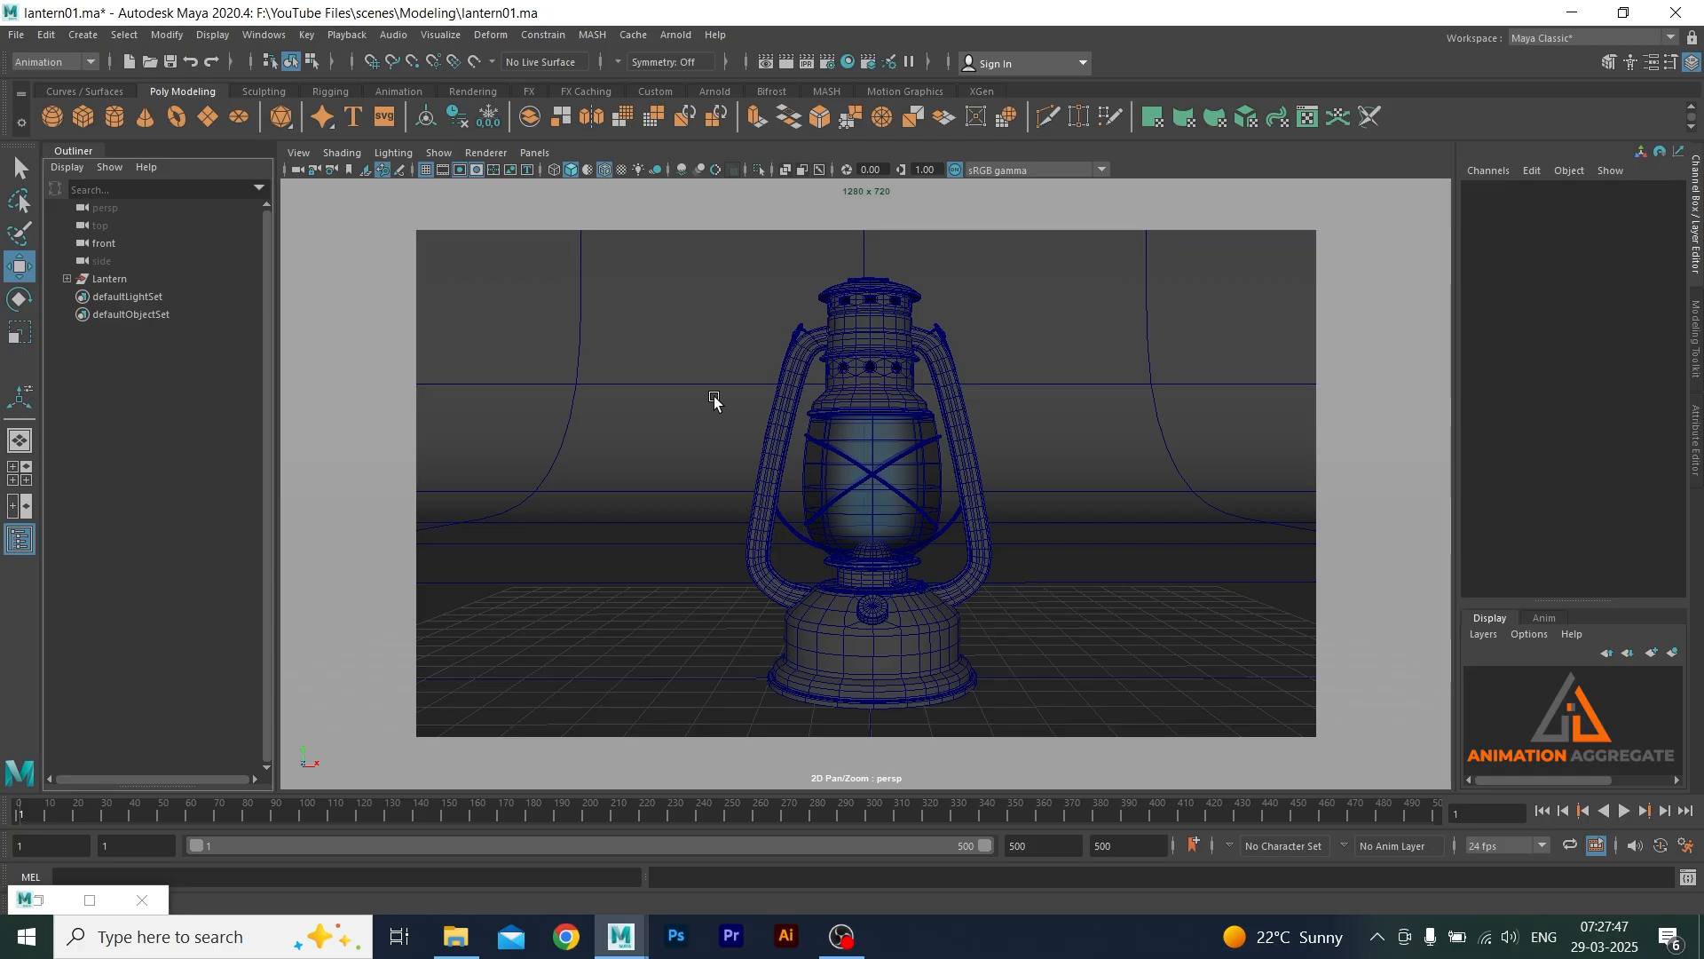
{"action": "left_click", "coordinate": [868, 435]}
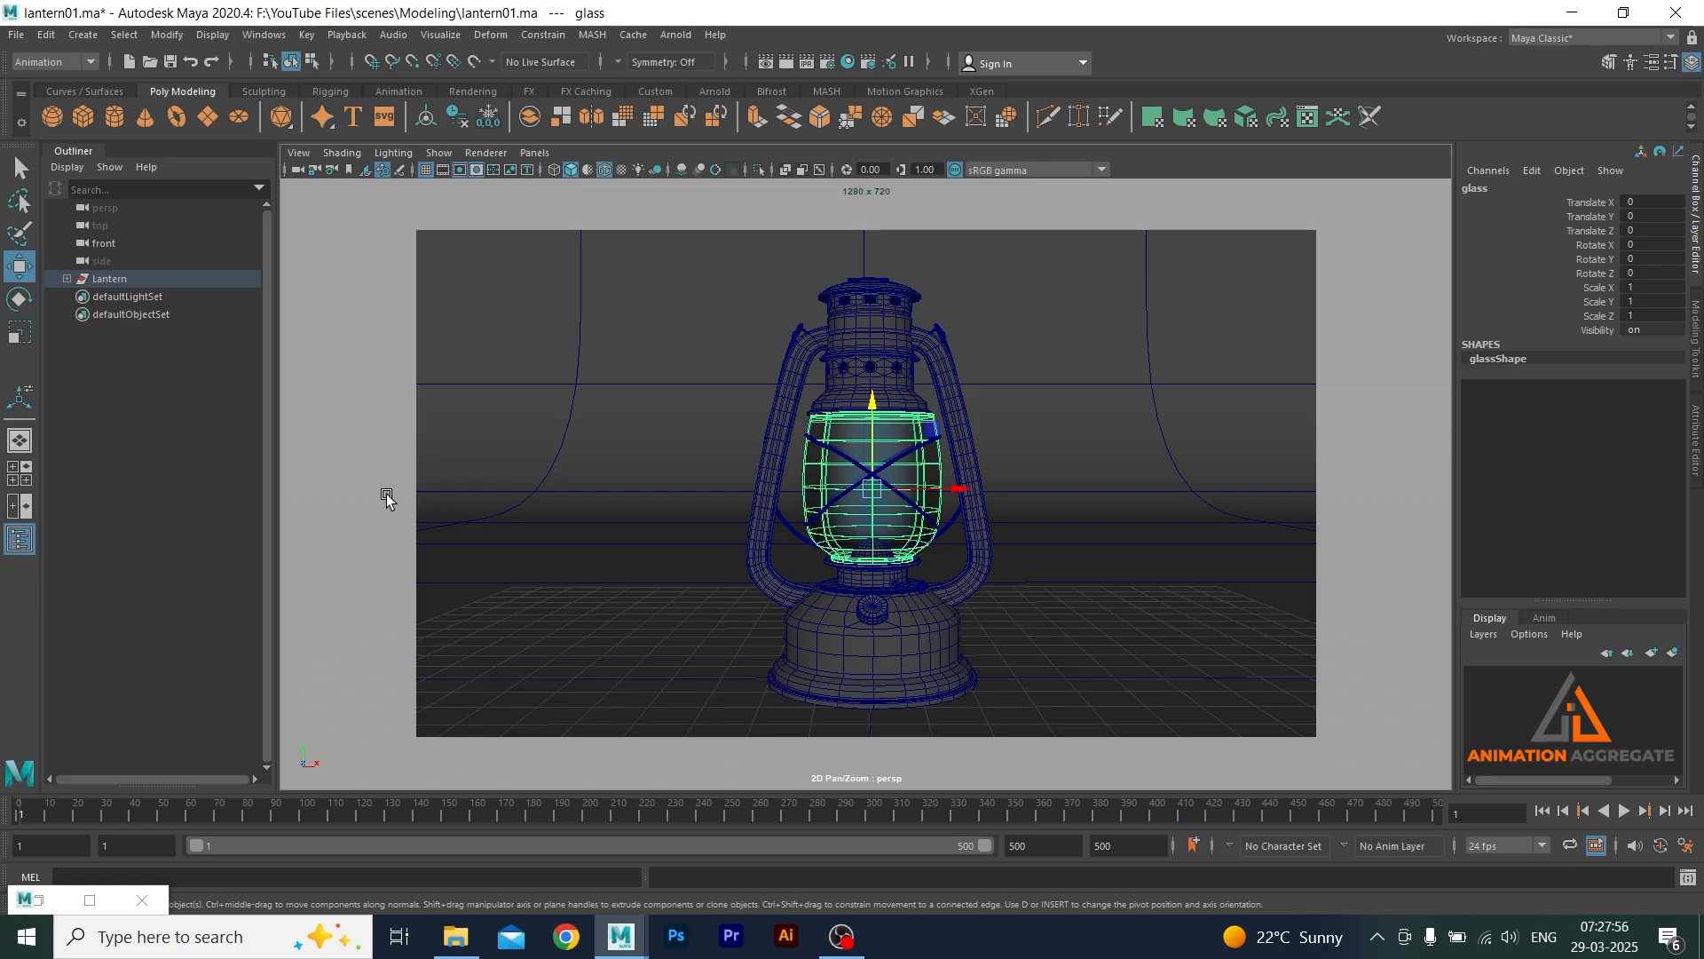
{"action": "left_click", "coordinate": [131, 279]}
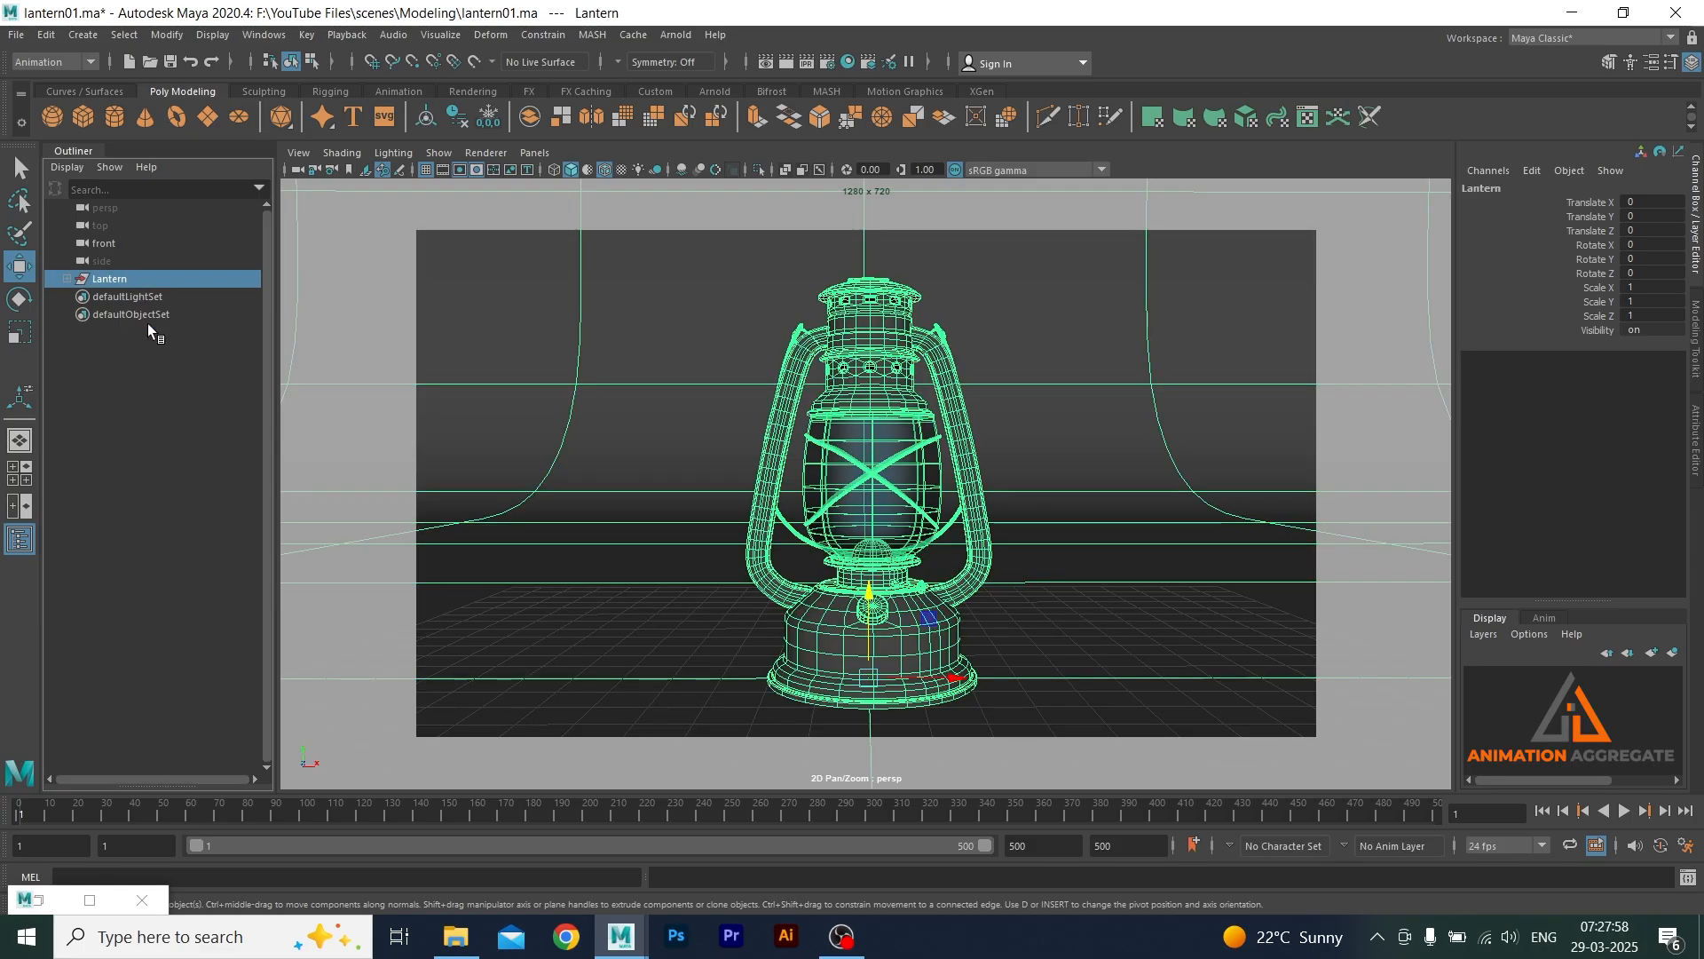
{"action": "left_click", "coordinate": [163, 350]}
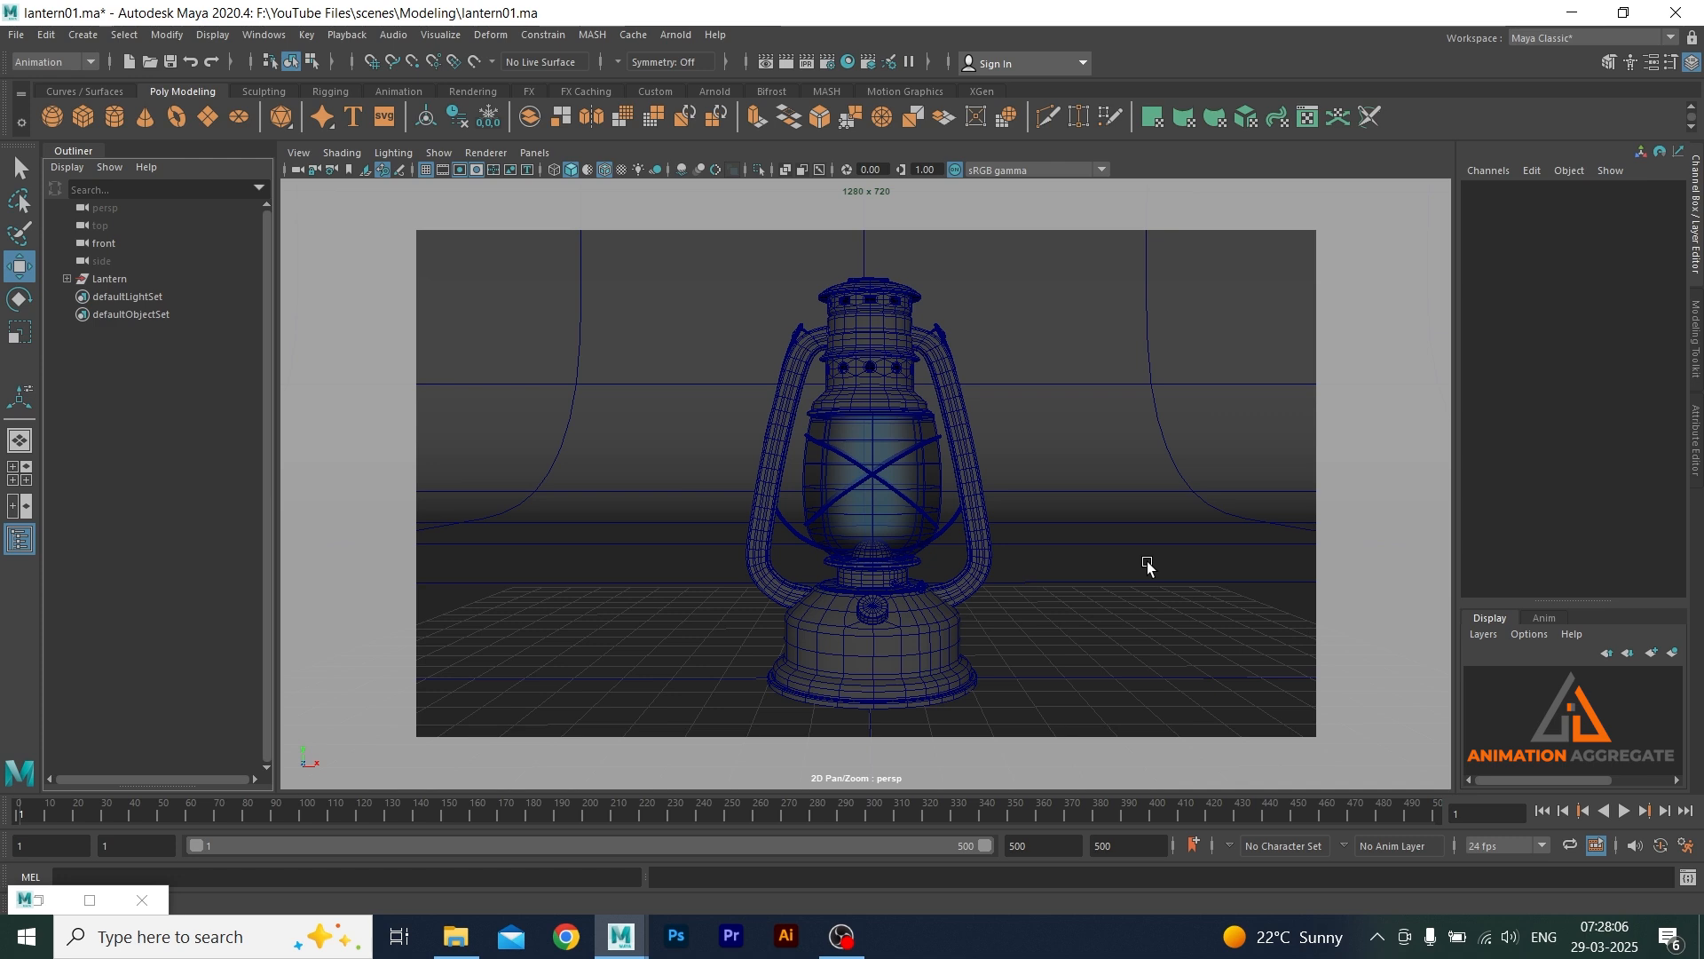
- Open the Create Turntable options and try applying a 200-frame clockwise turntable with nothing selected, then select the lantern's glass
{"action": "left_click", "coordinate": [346, 35]}
{"action": "mouse_move", "coordinate": [438, 36]}
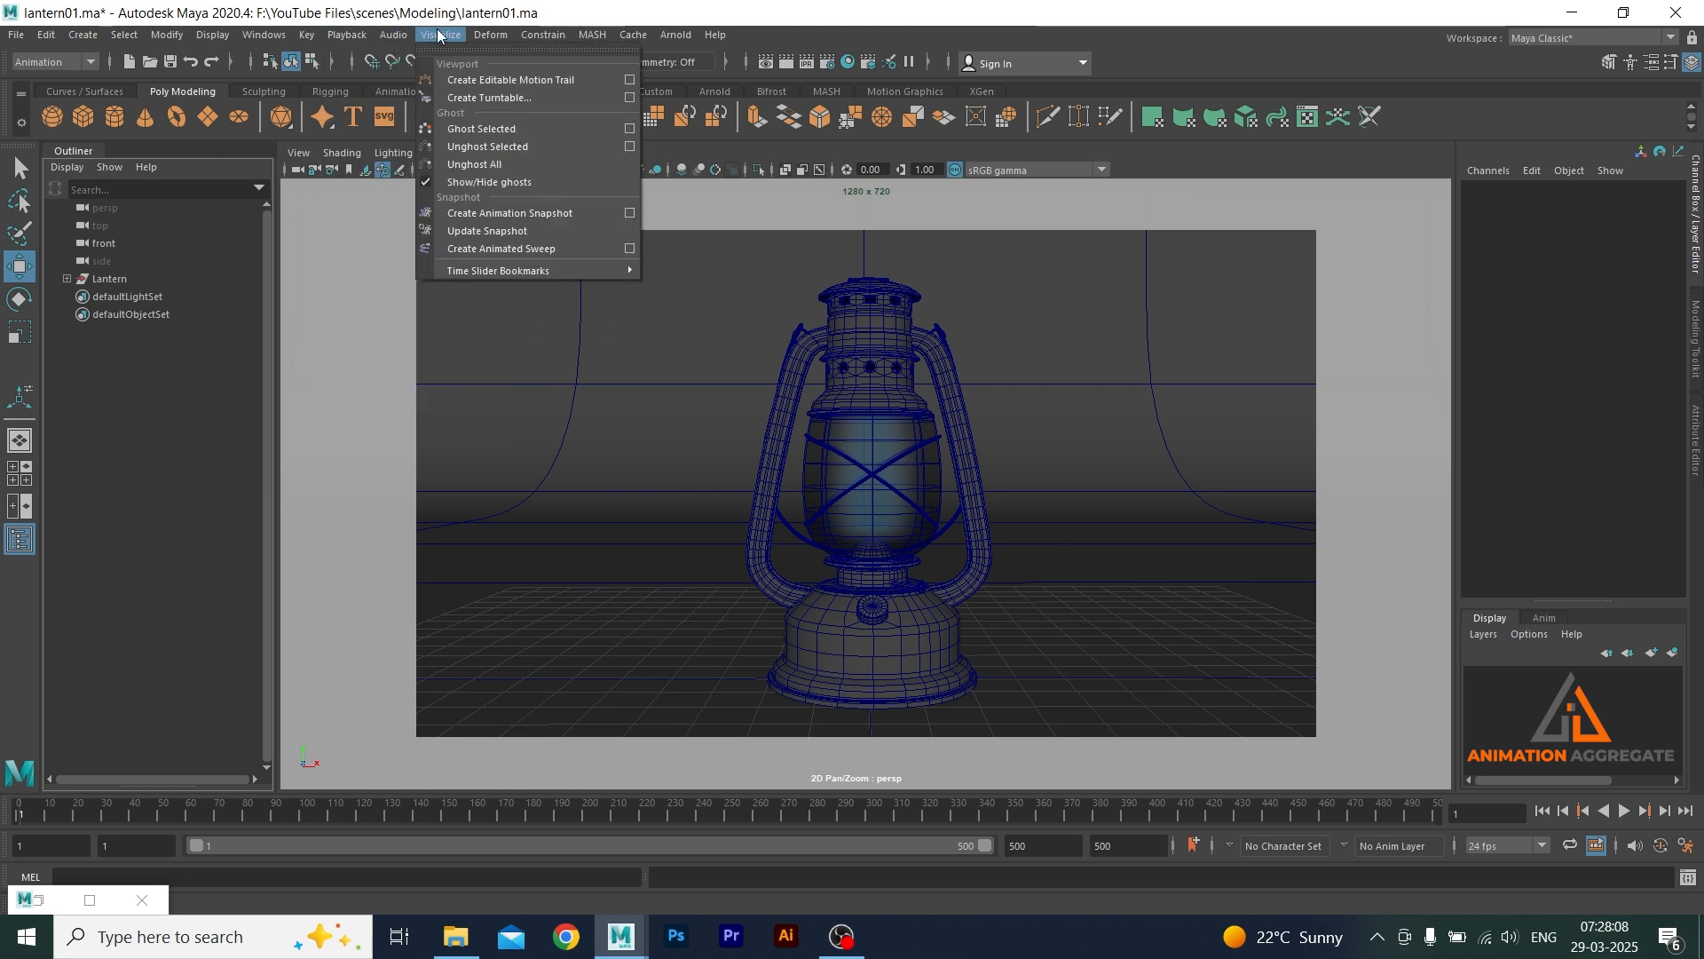
{"action": "left_click", "coordinate": [628, 98]}
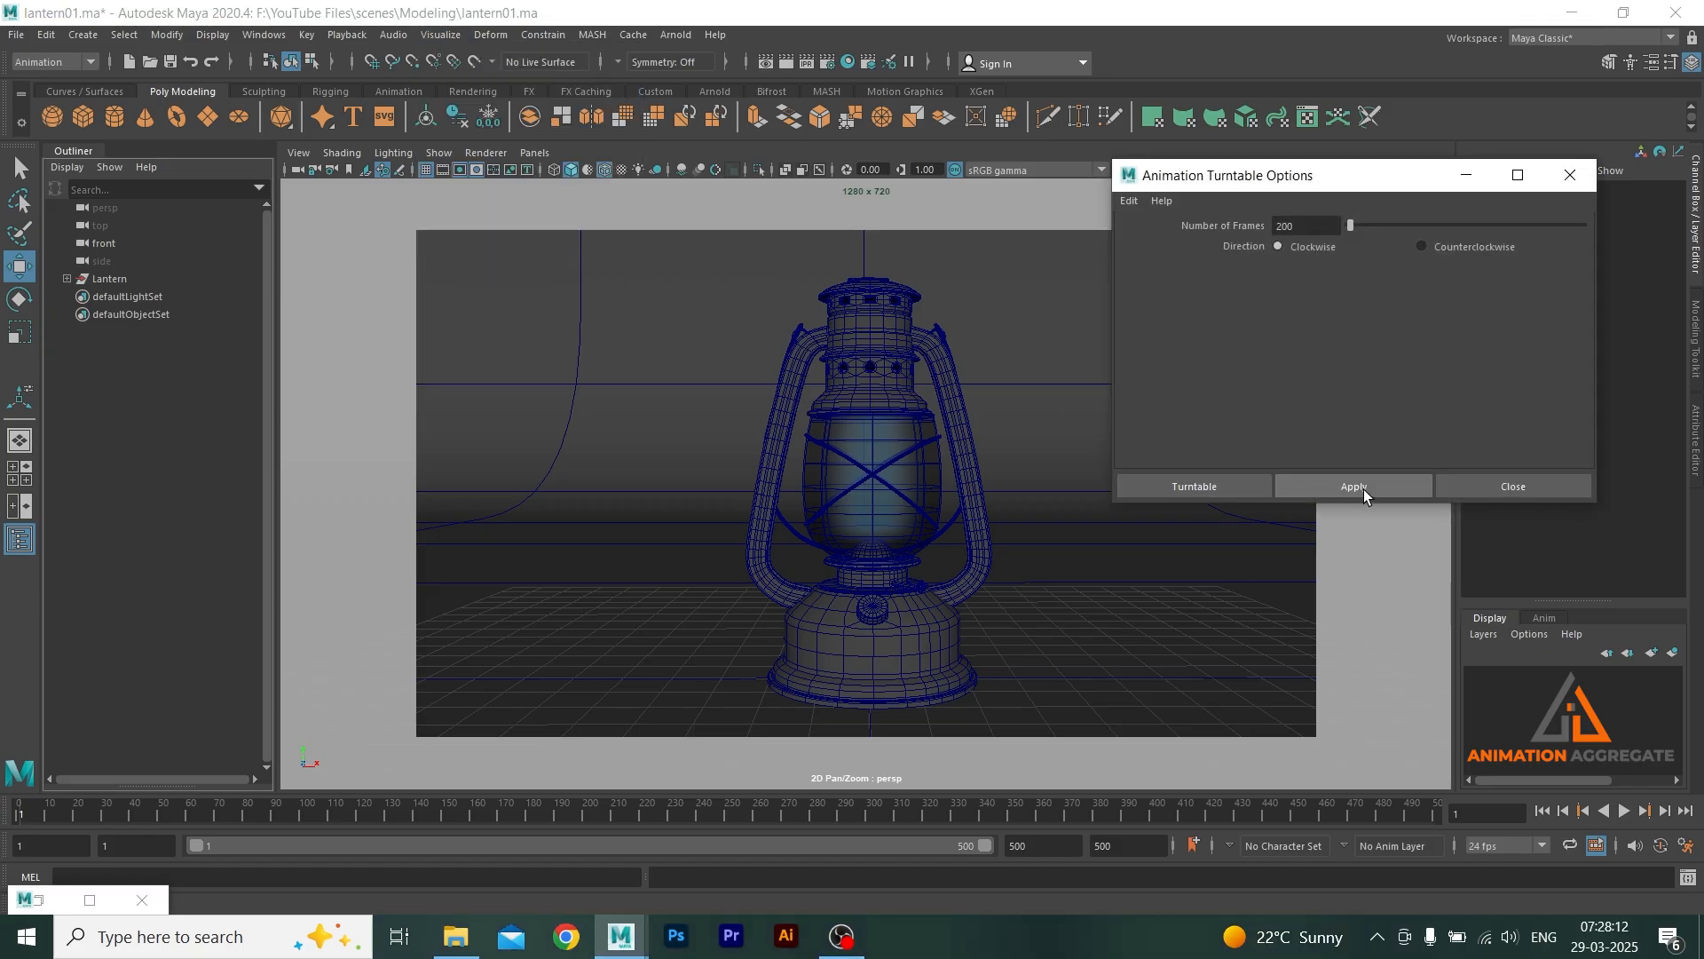
{"action": "left_click", "coordinate": [1317, 482]}
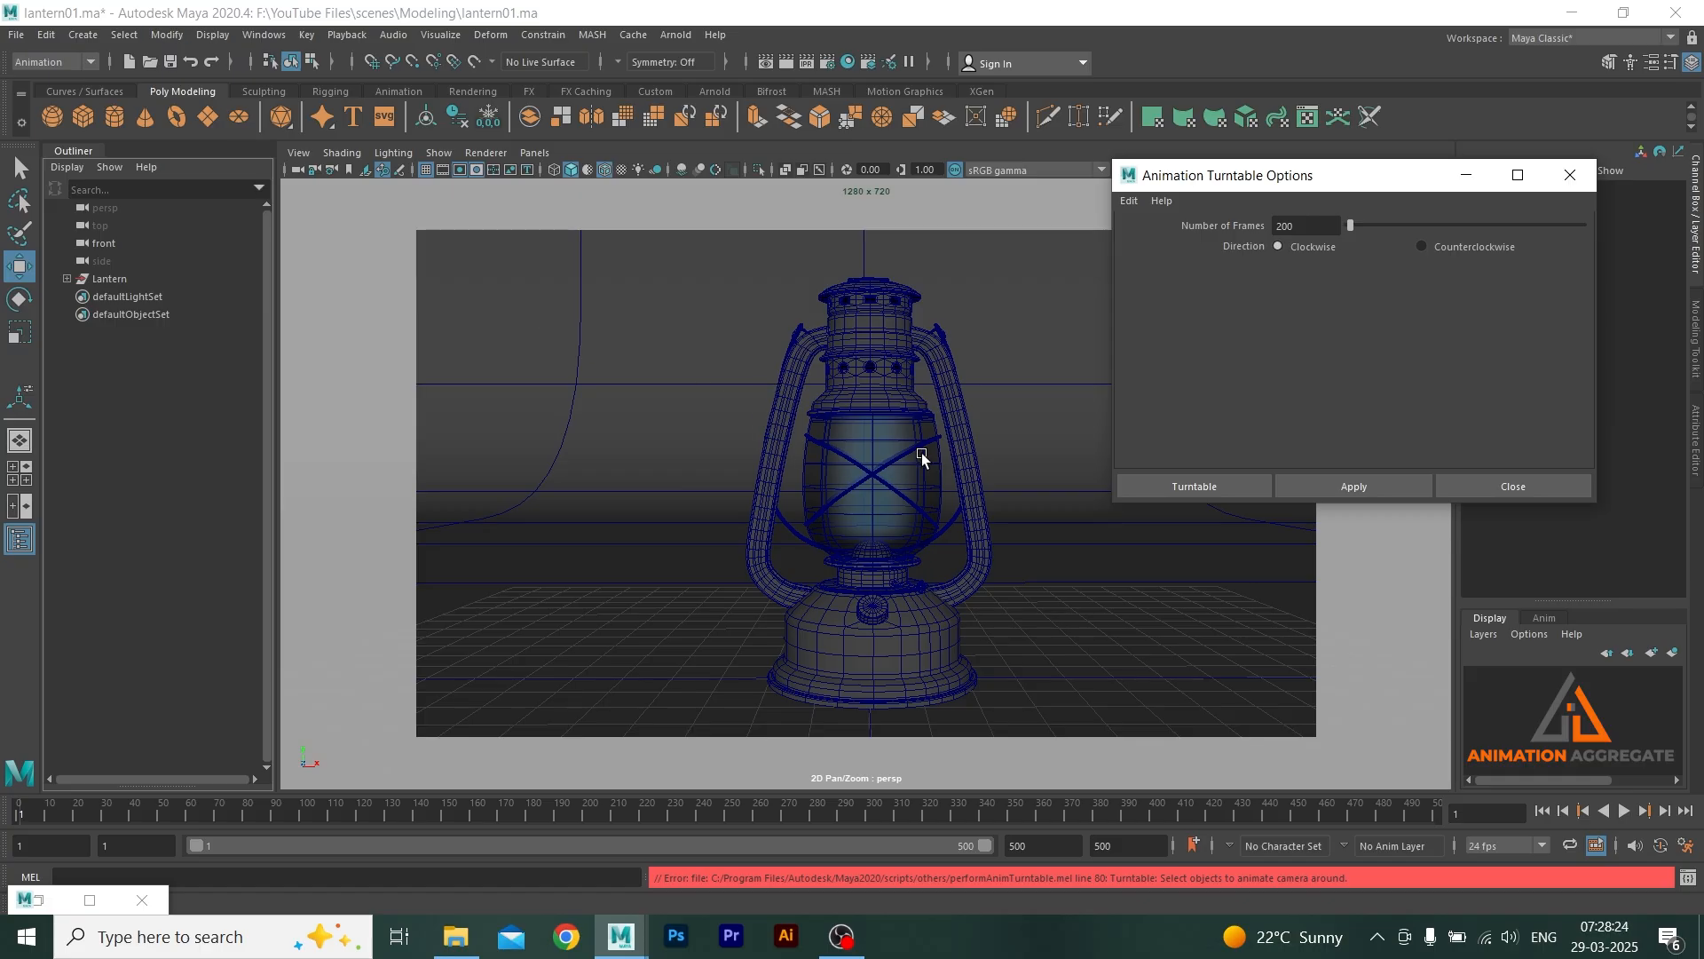
{"action": "left_click", "coordinate": [895, 434]}
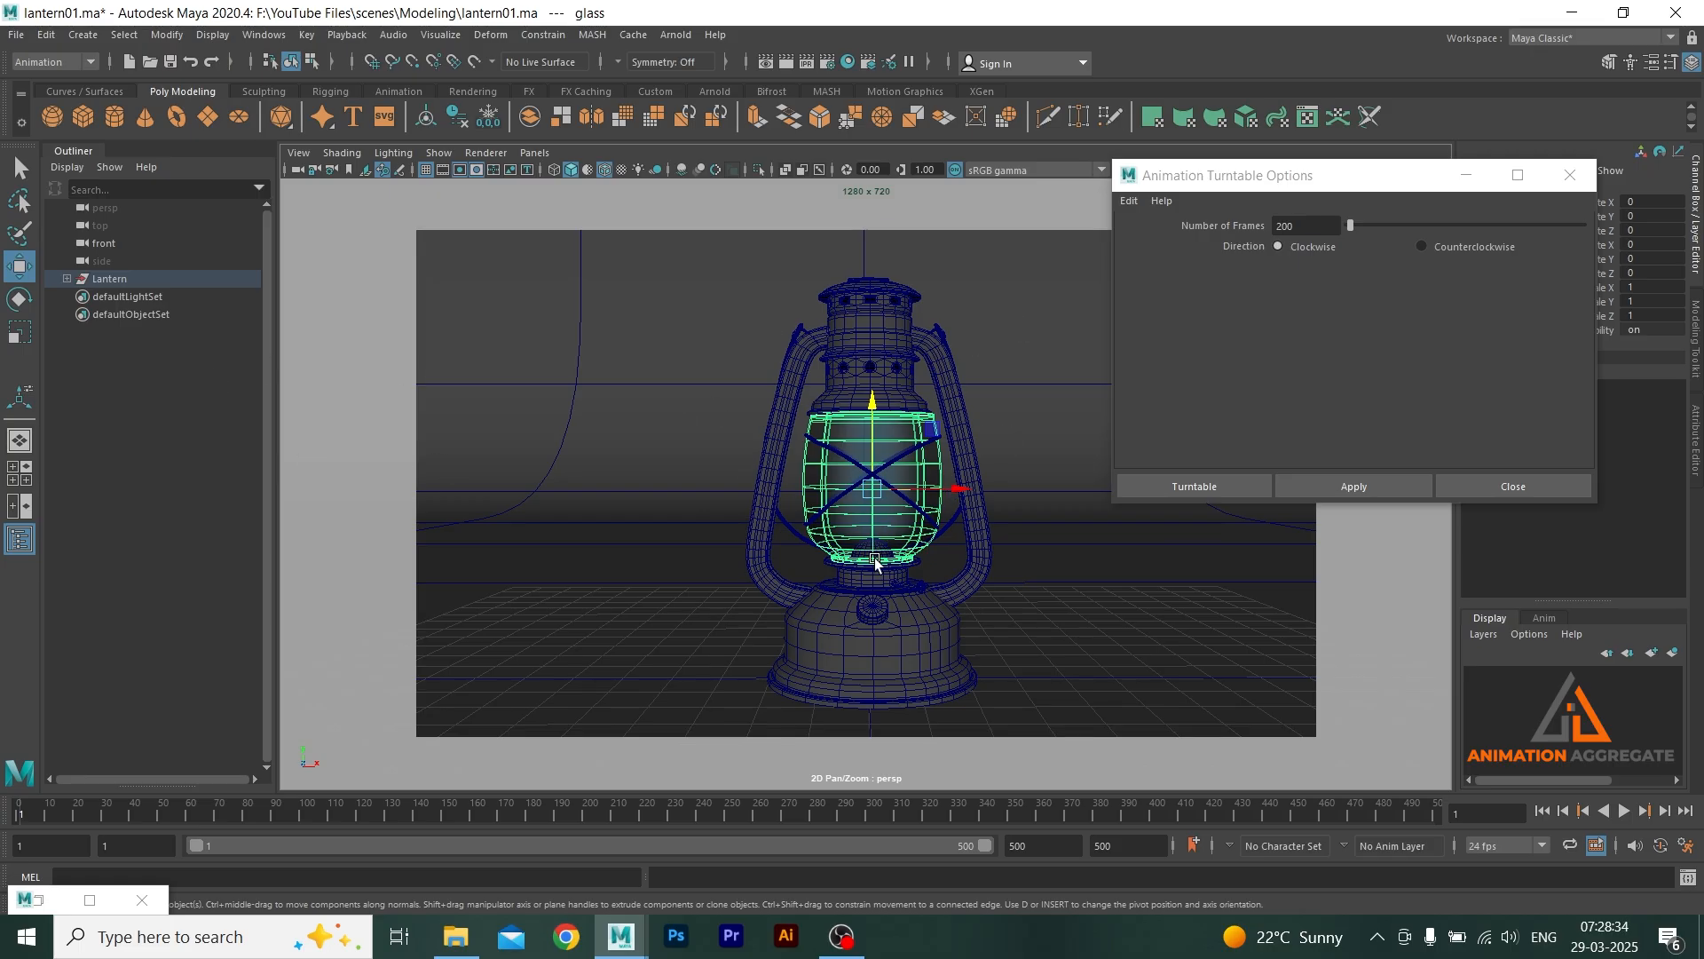
- Create a locator, raise it to about 4.194 in Y at the lantern's glass, and scale it uniformly to about 3
{"action": "left_click", "coordinate": [83, 36]}
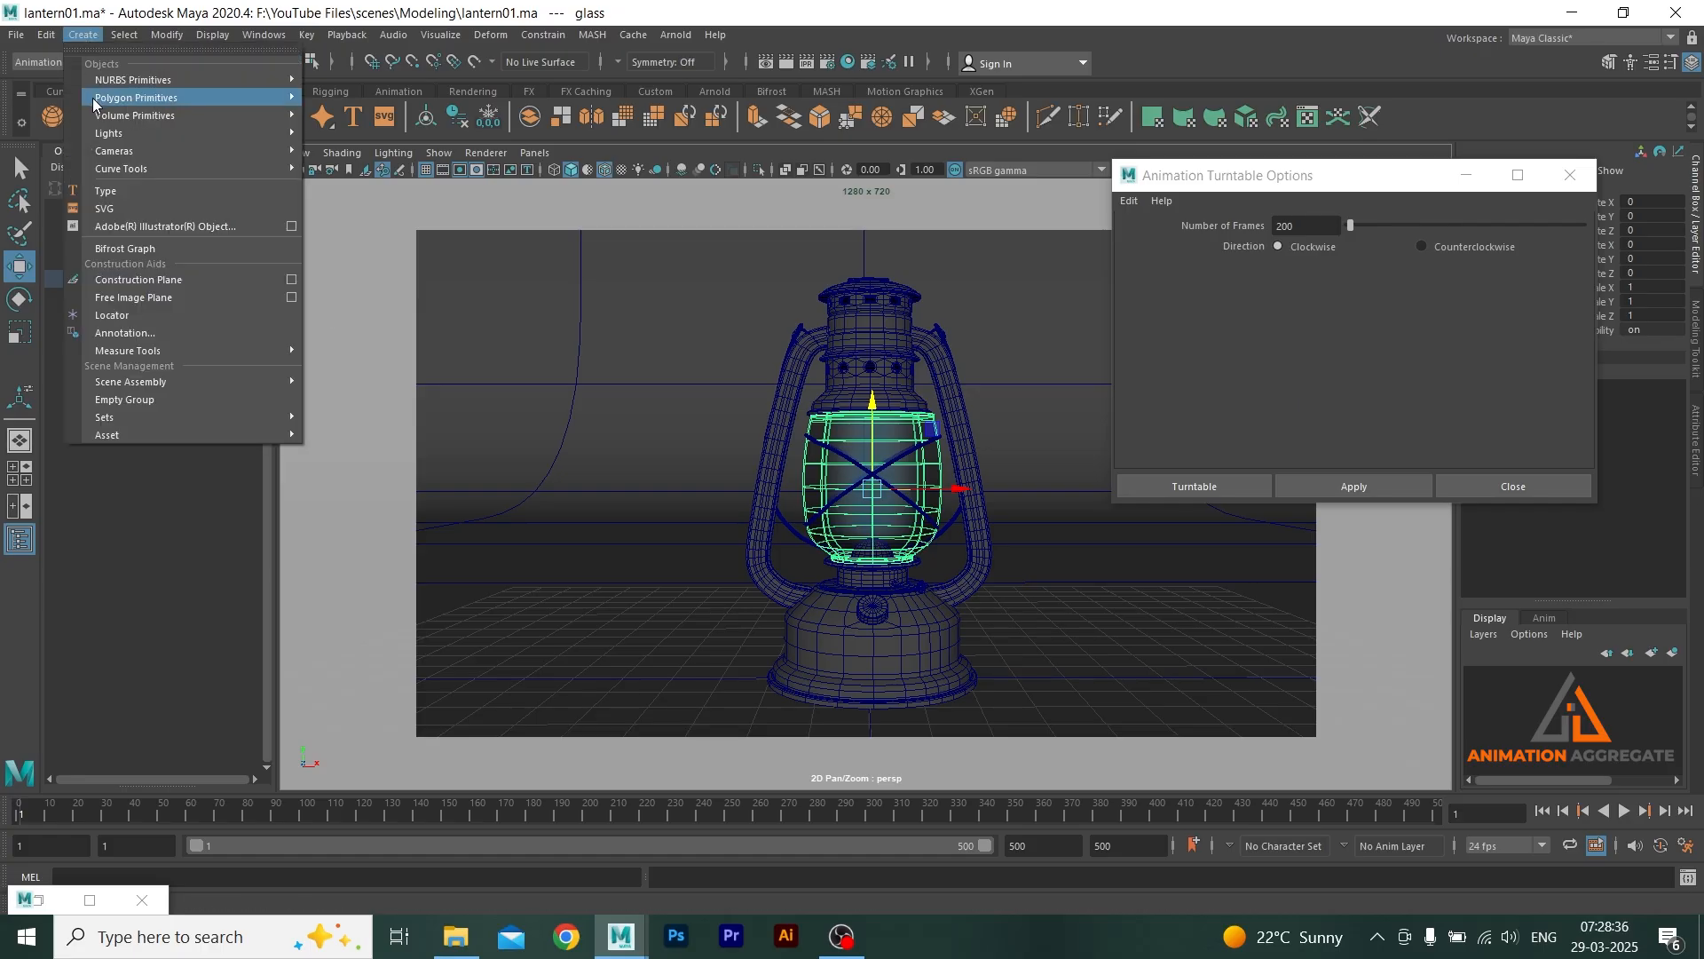
{"action": "left_click", "coordinate": [148, 322]}
{"action": "left_click_drag", "start_coordinate": [875, 593], "coordinate": [907, 385]}
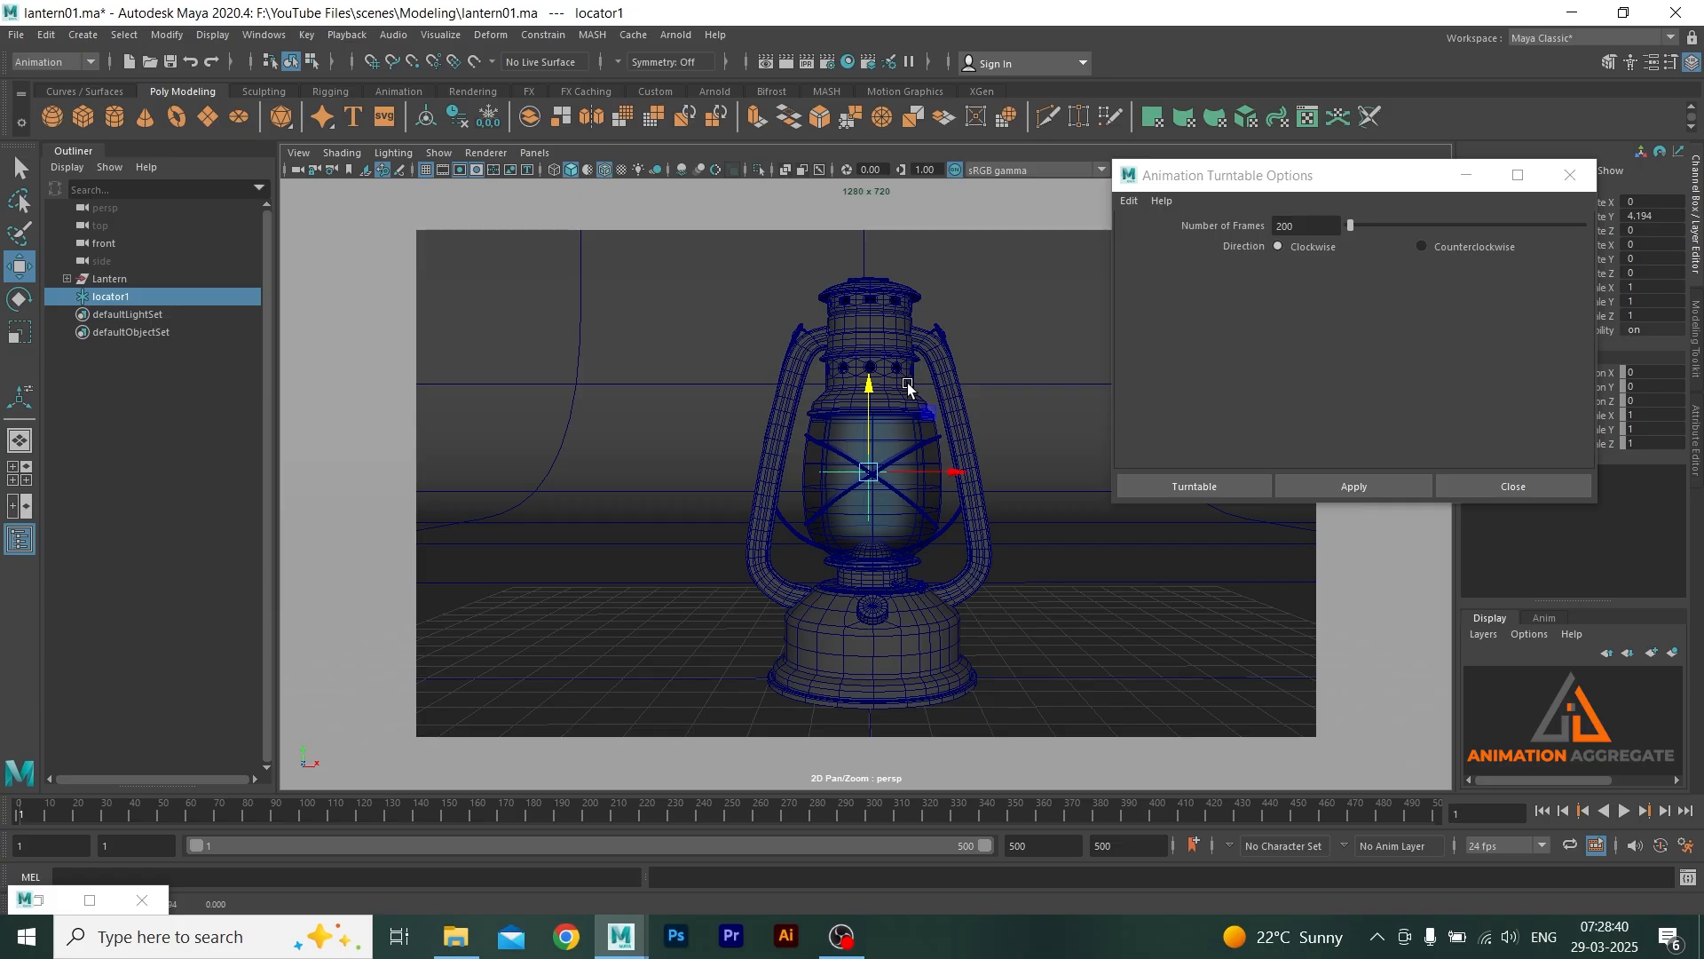
{"action": "key", "text": "r"}
{"action": "left_click_drag", "start_coordinate": [870, 476], "coordinate": [1043, 486]}
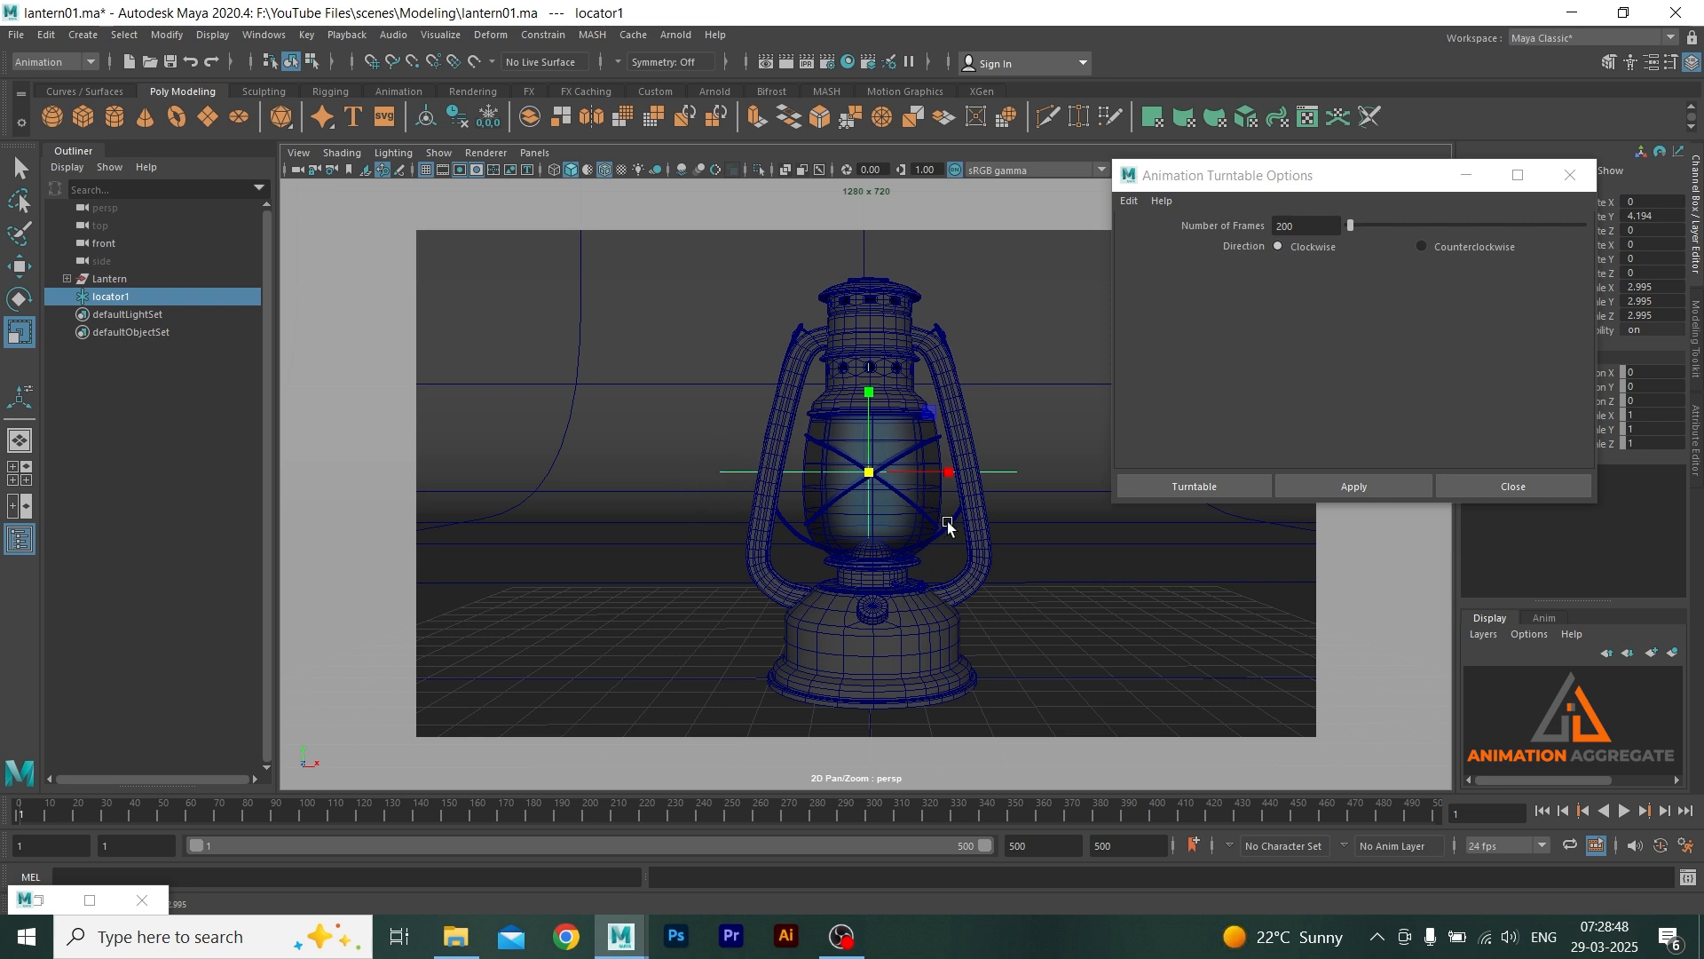
- Create a 200-frame clockwise turntable around the selected locator, play the animation, and return to frame 1
{"action": "left_click", "coordinate": [1195, 488]}
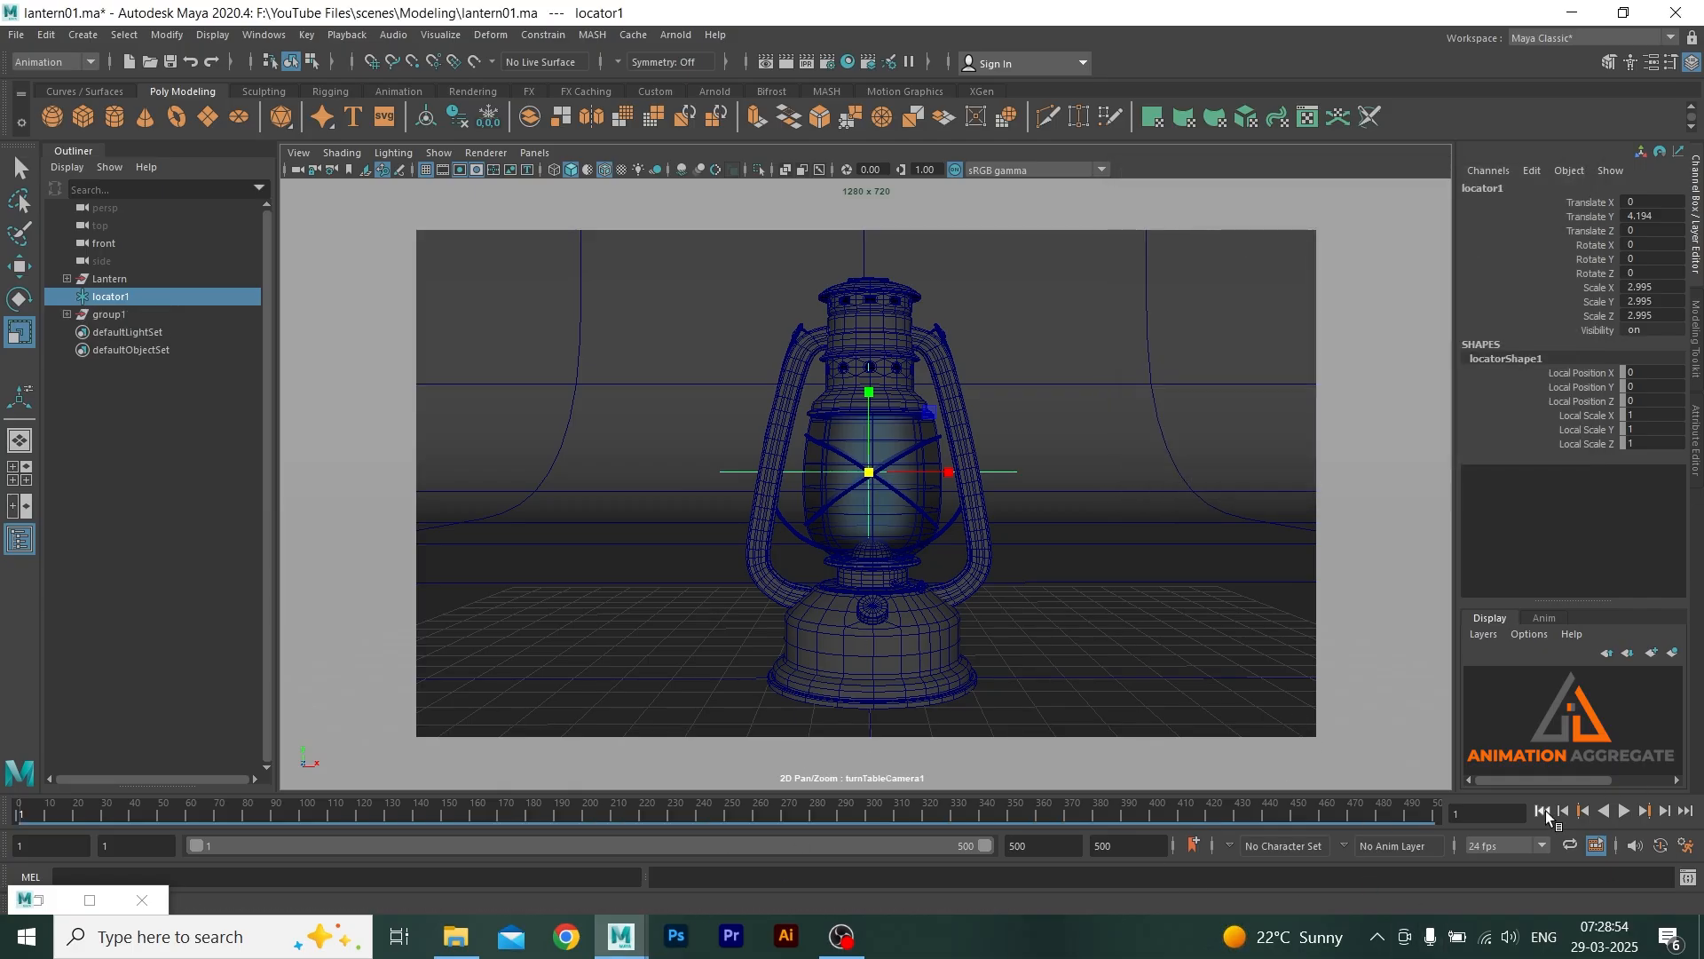
{"action": "left_click", "coordinate": [1621, 809]}
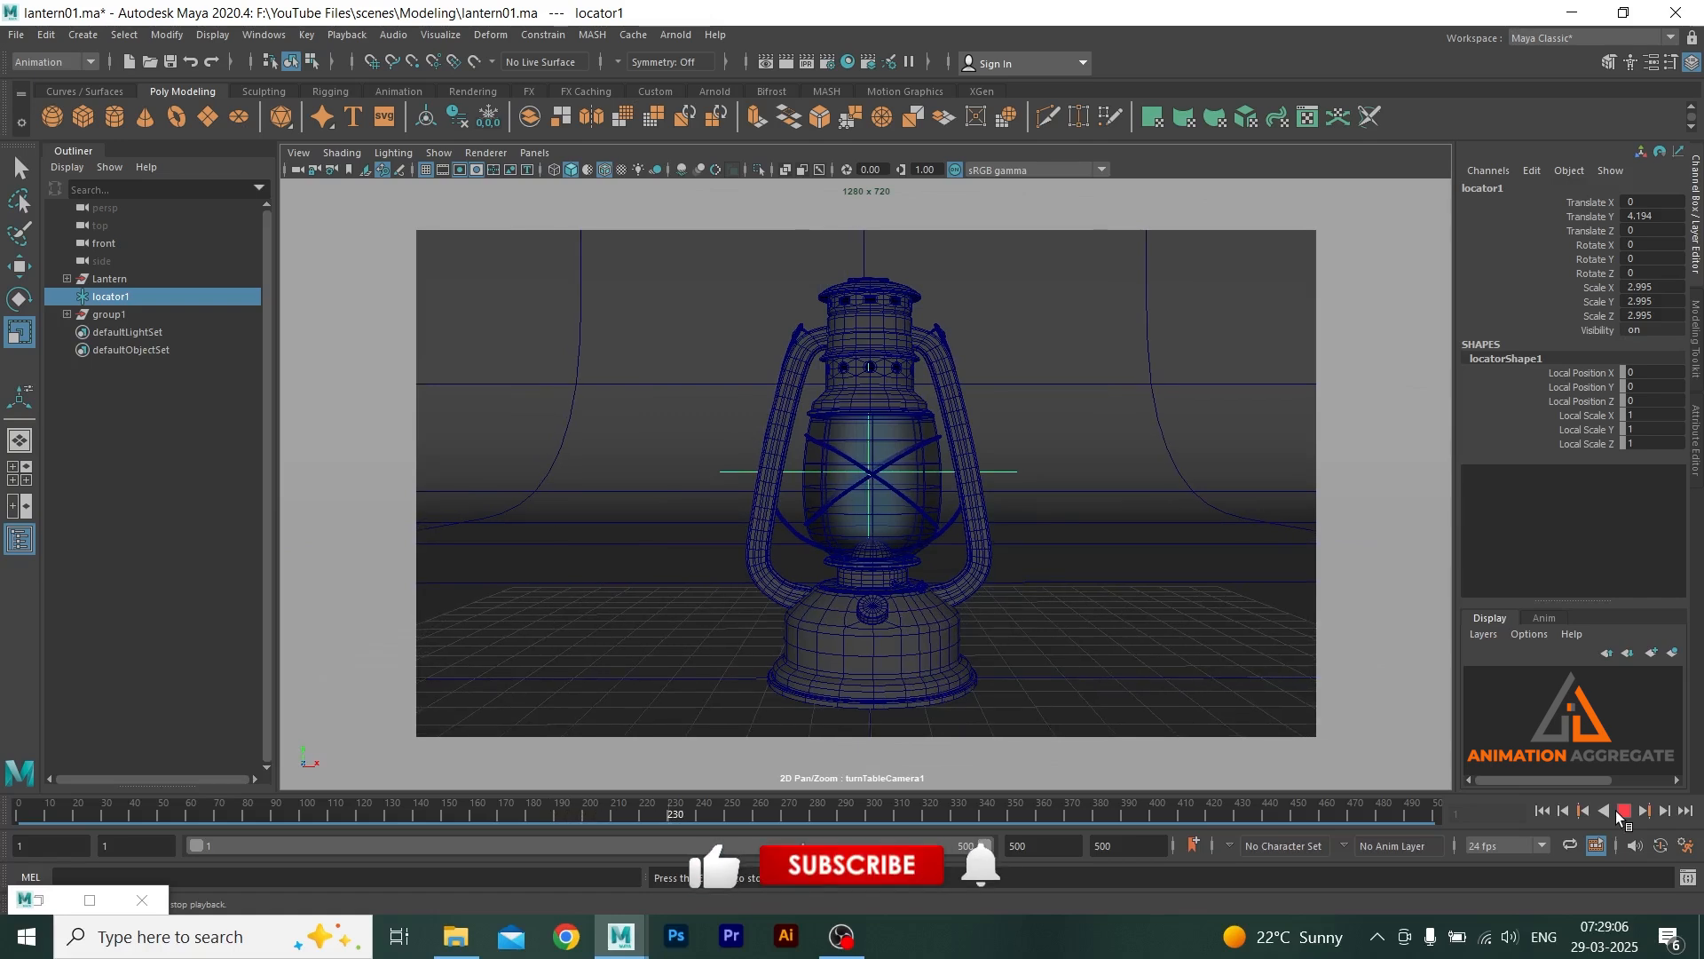
{"action": "left_click", "coordinate": [1623, 810]}
{"action": "left_click", "coordinate": [1541, 810]}
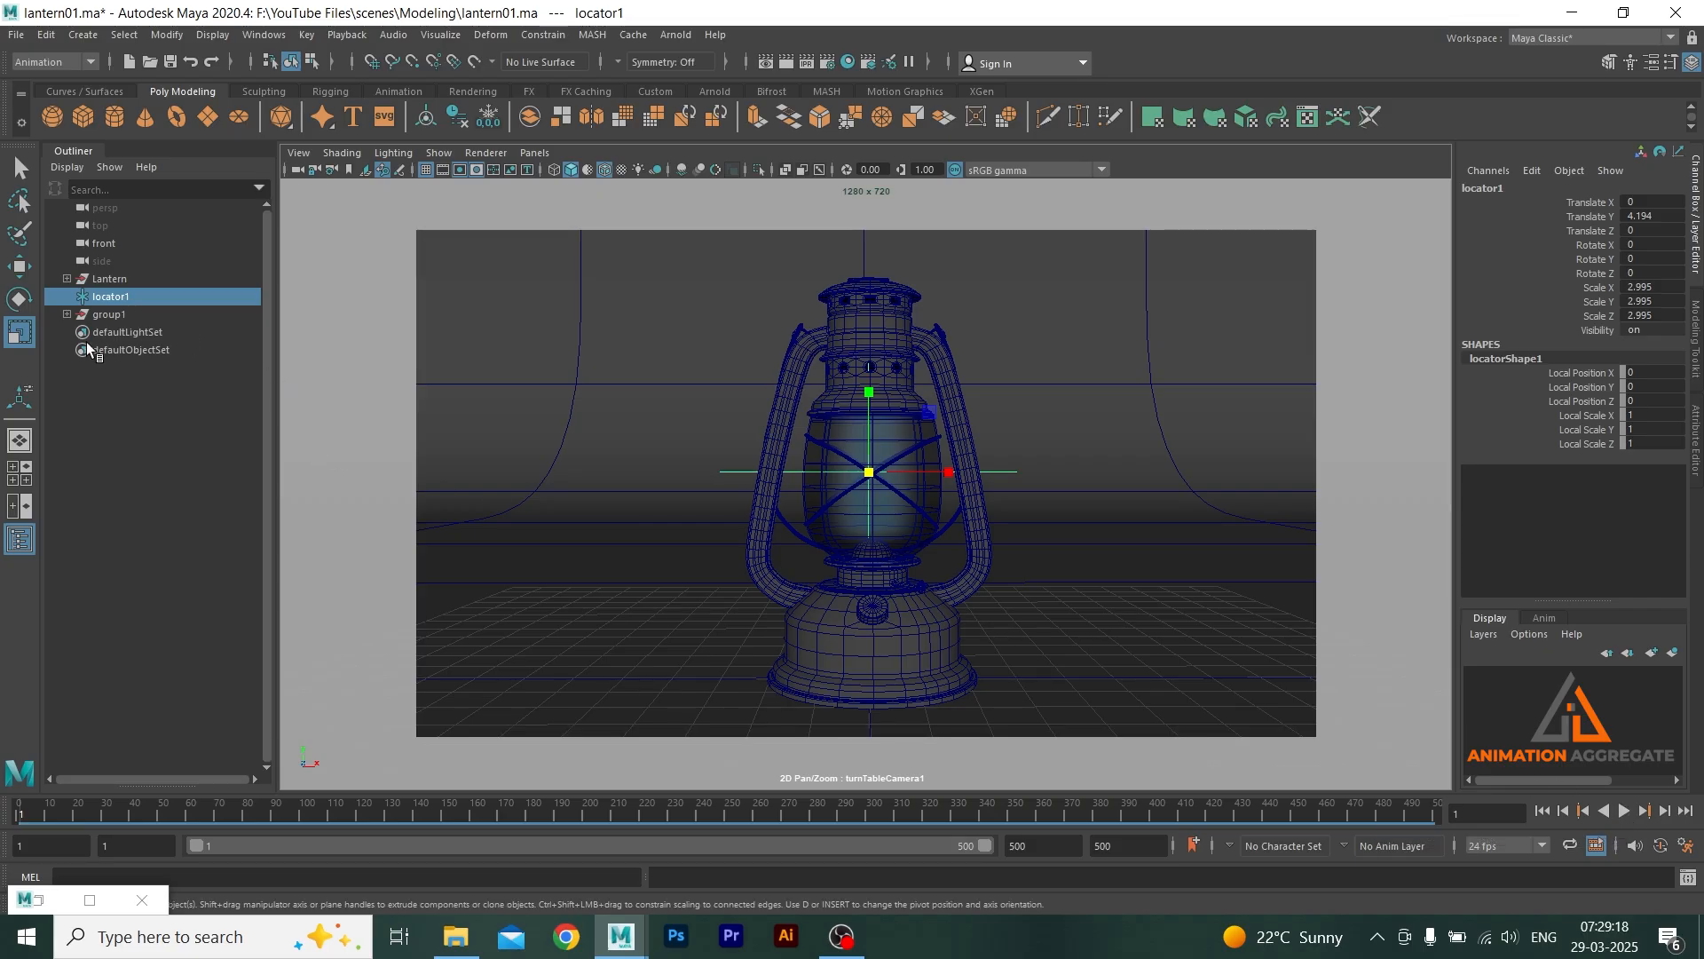
- Examine the turntable group's Rotate Y channel and the turnTableCamera1 nested inside group1
{"action": "left_click", "coordinate": [121, 314]}
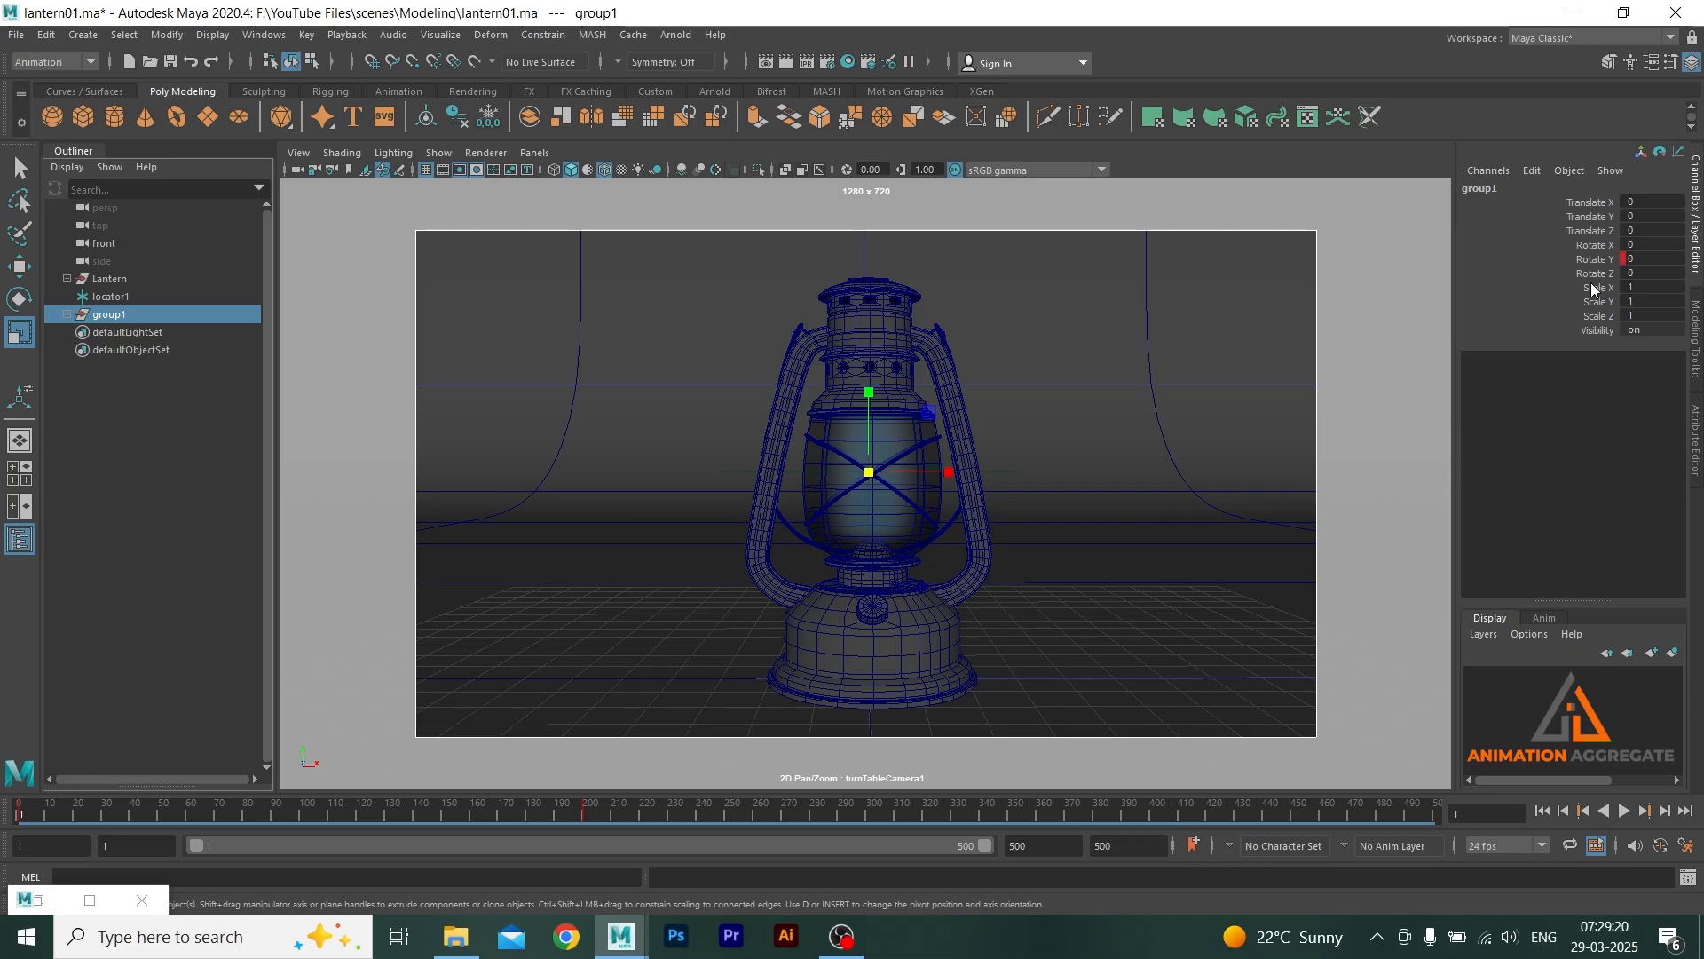
{"action": "left_click", "coordinate": [1588, 259]}
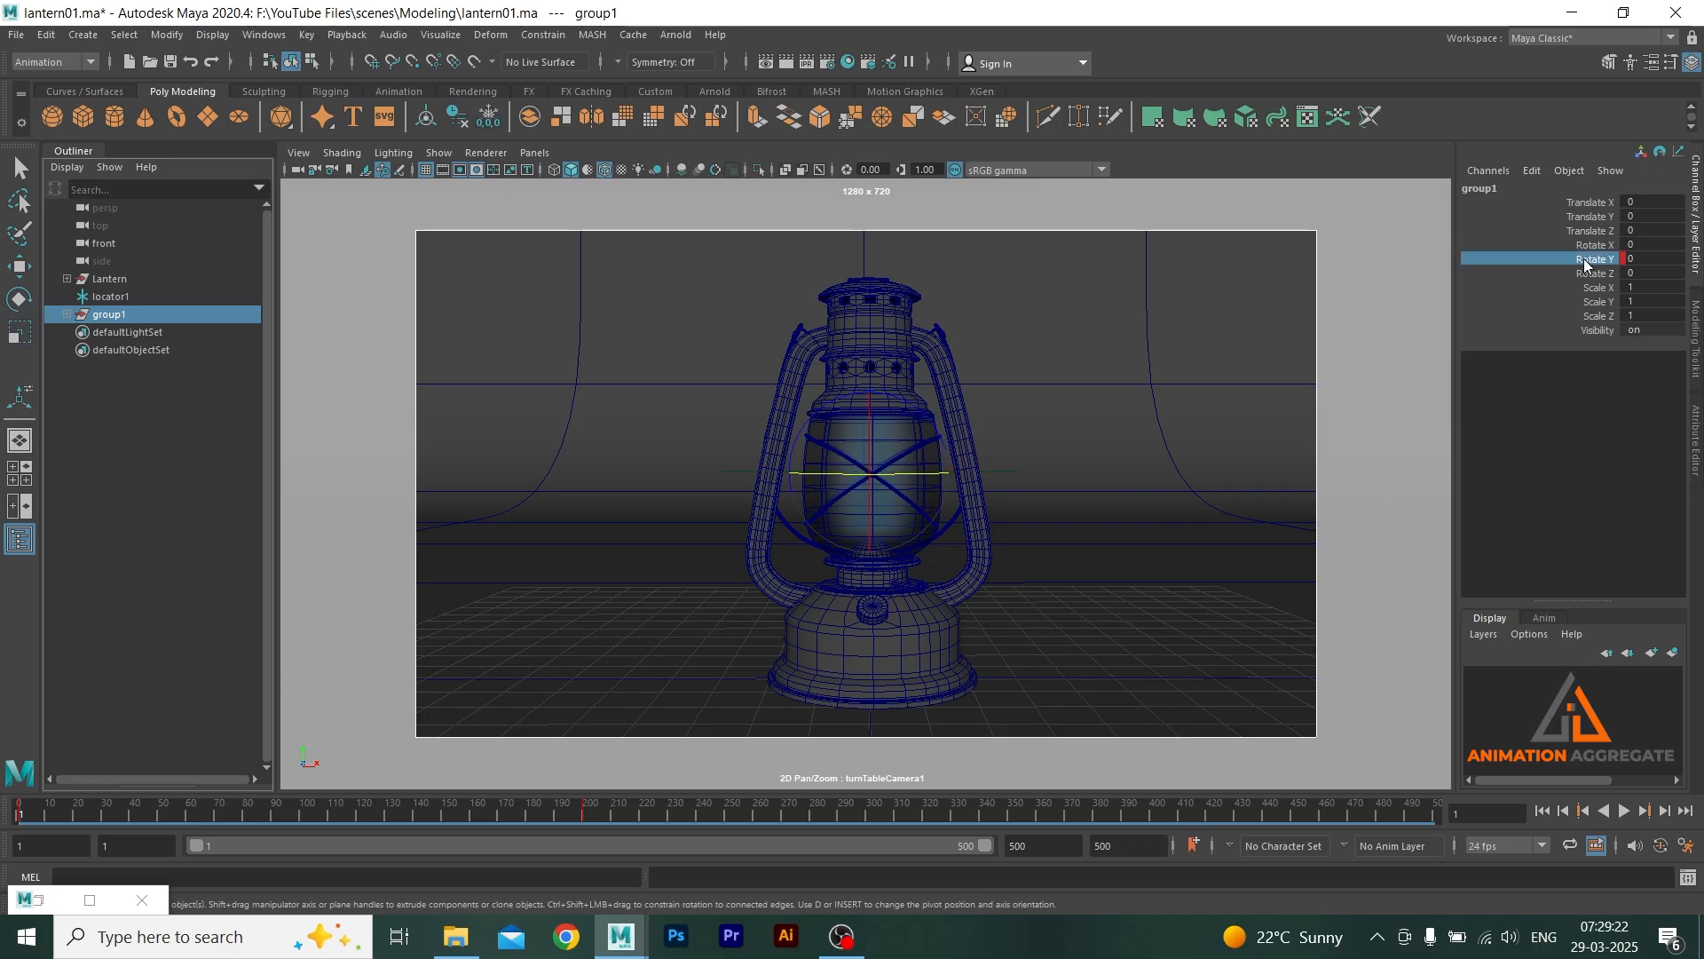
{"action": "left_click", "coordinate": [67, 314]}
{"action": "left_click", "coordinate": [162, 331]}
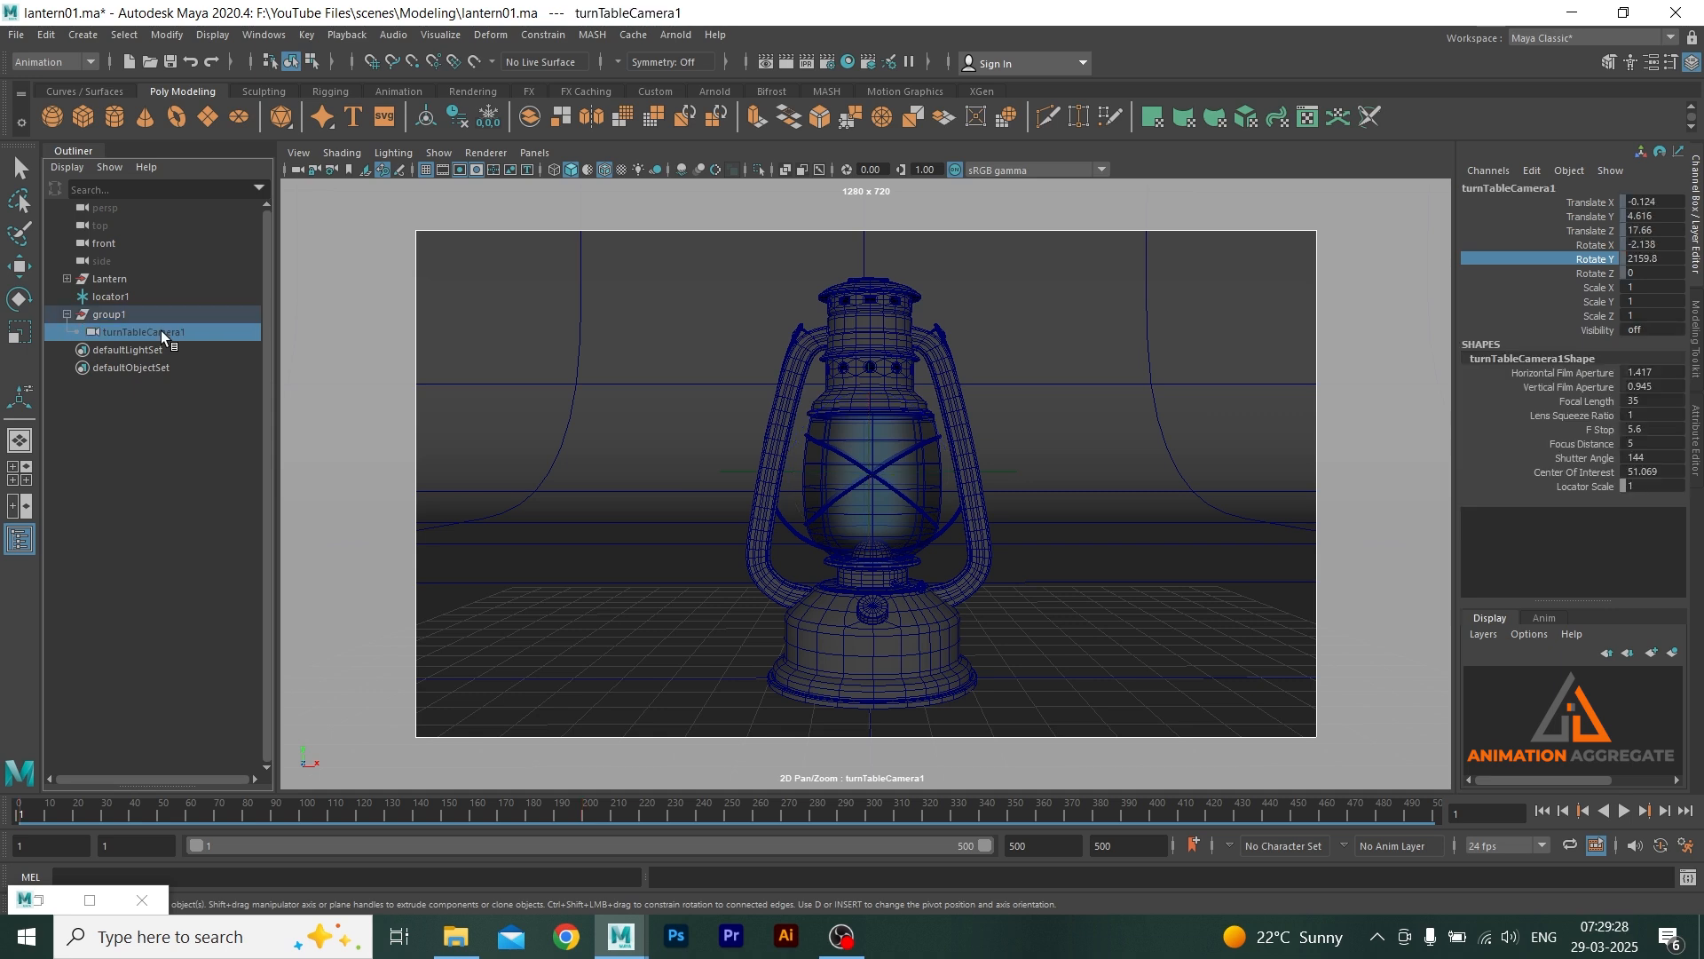
{"action": "left_click", "coordinate": [119, 306]}
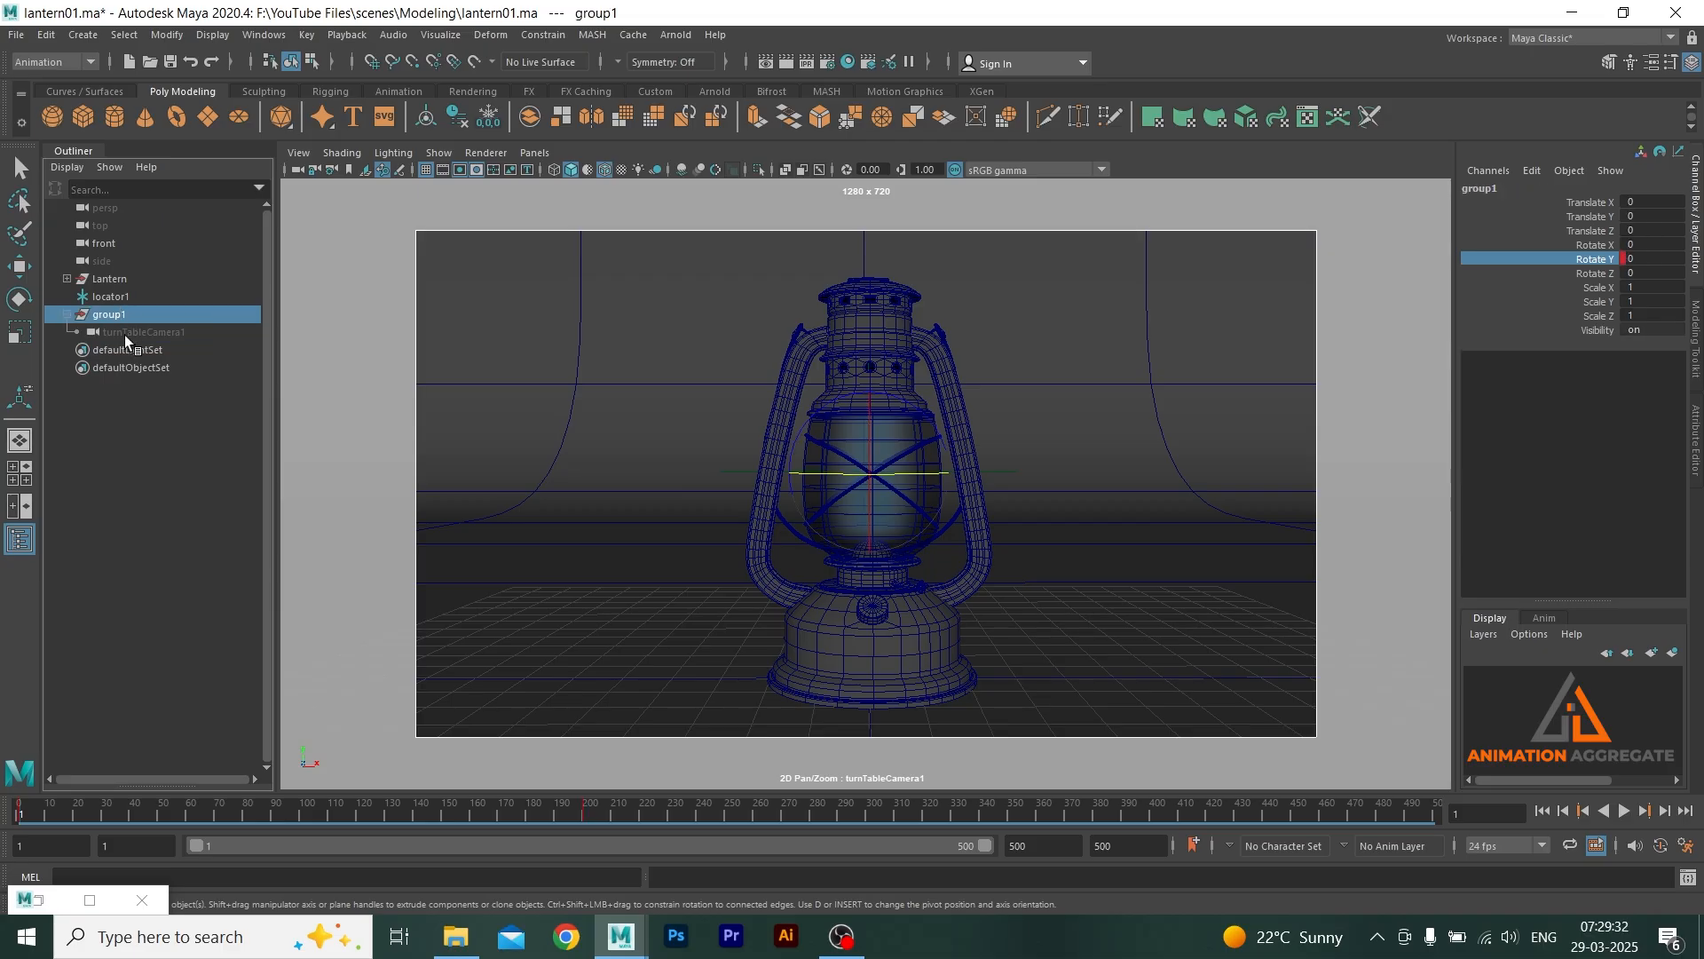
{"action": "left_click", "coordinate": [125, 334]}
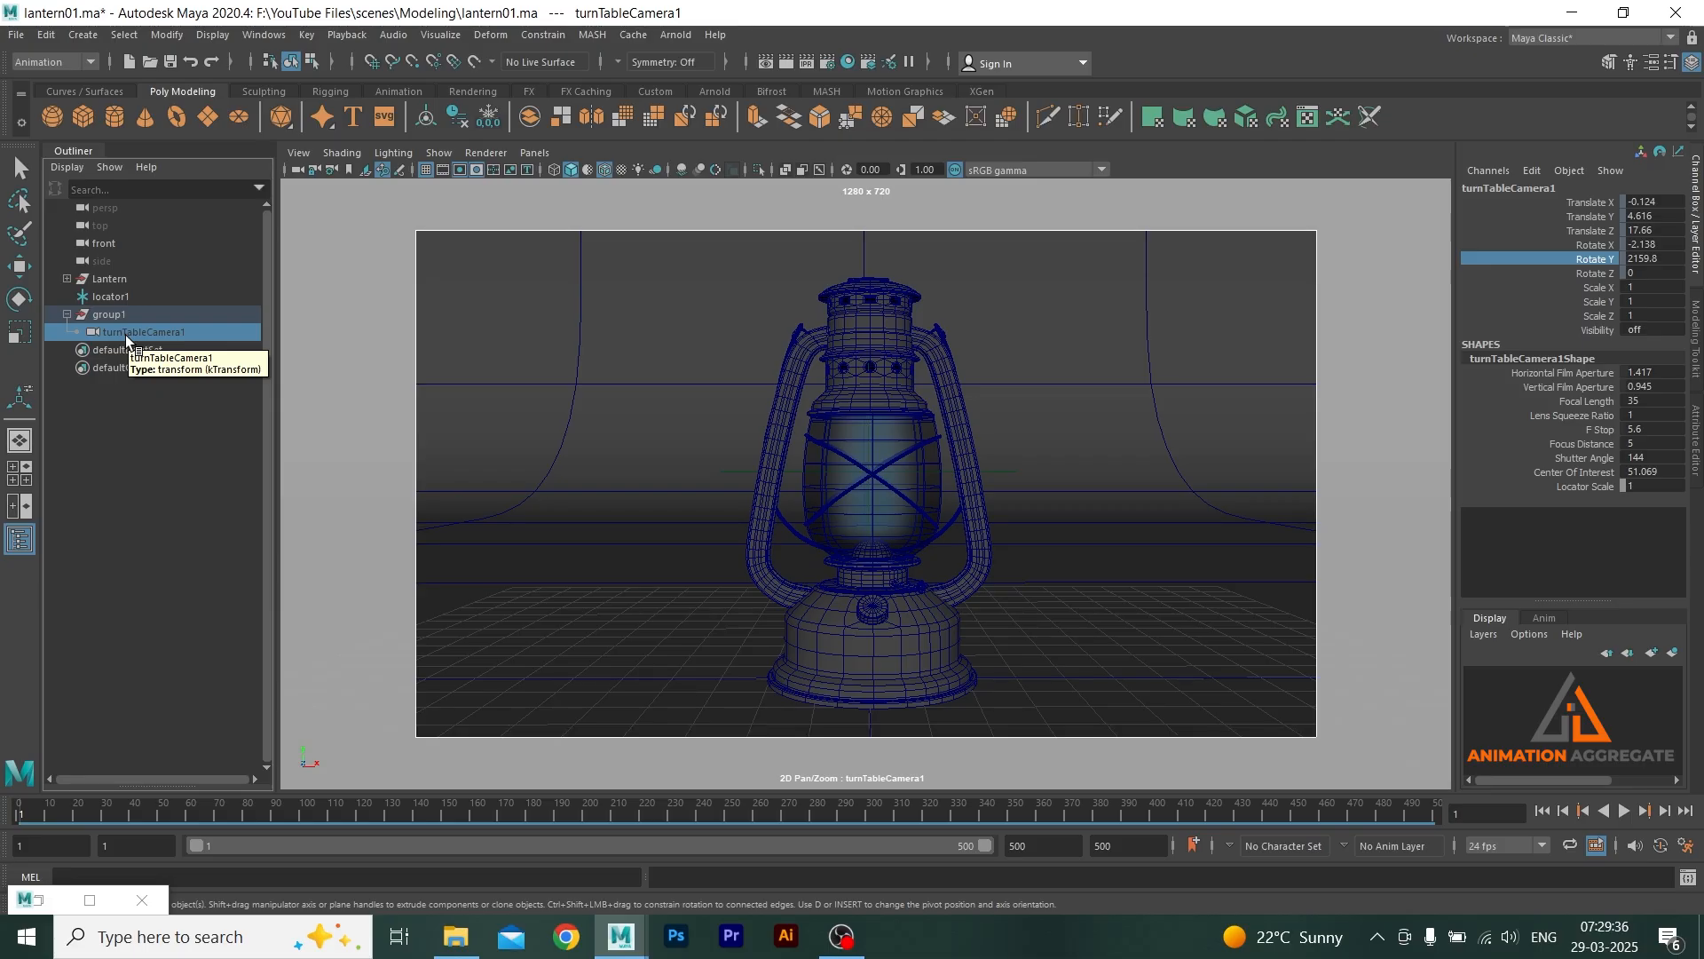
- Switch to the four-view layout, change the side view to the perspective camera, and maximize that view
{"action": "key", "text": "space"}
{"action": "left_click", "coordinate": [977, 483]}
{"action": "key", "text": "space"}
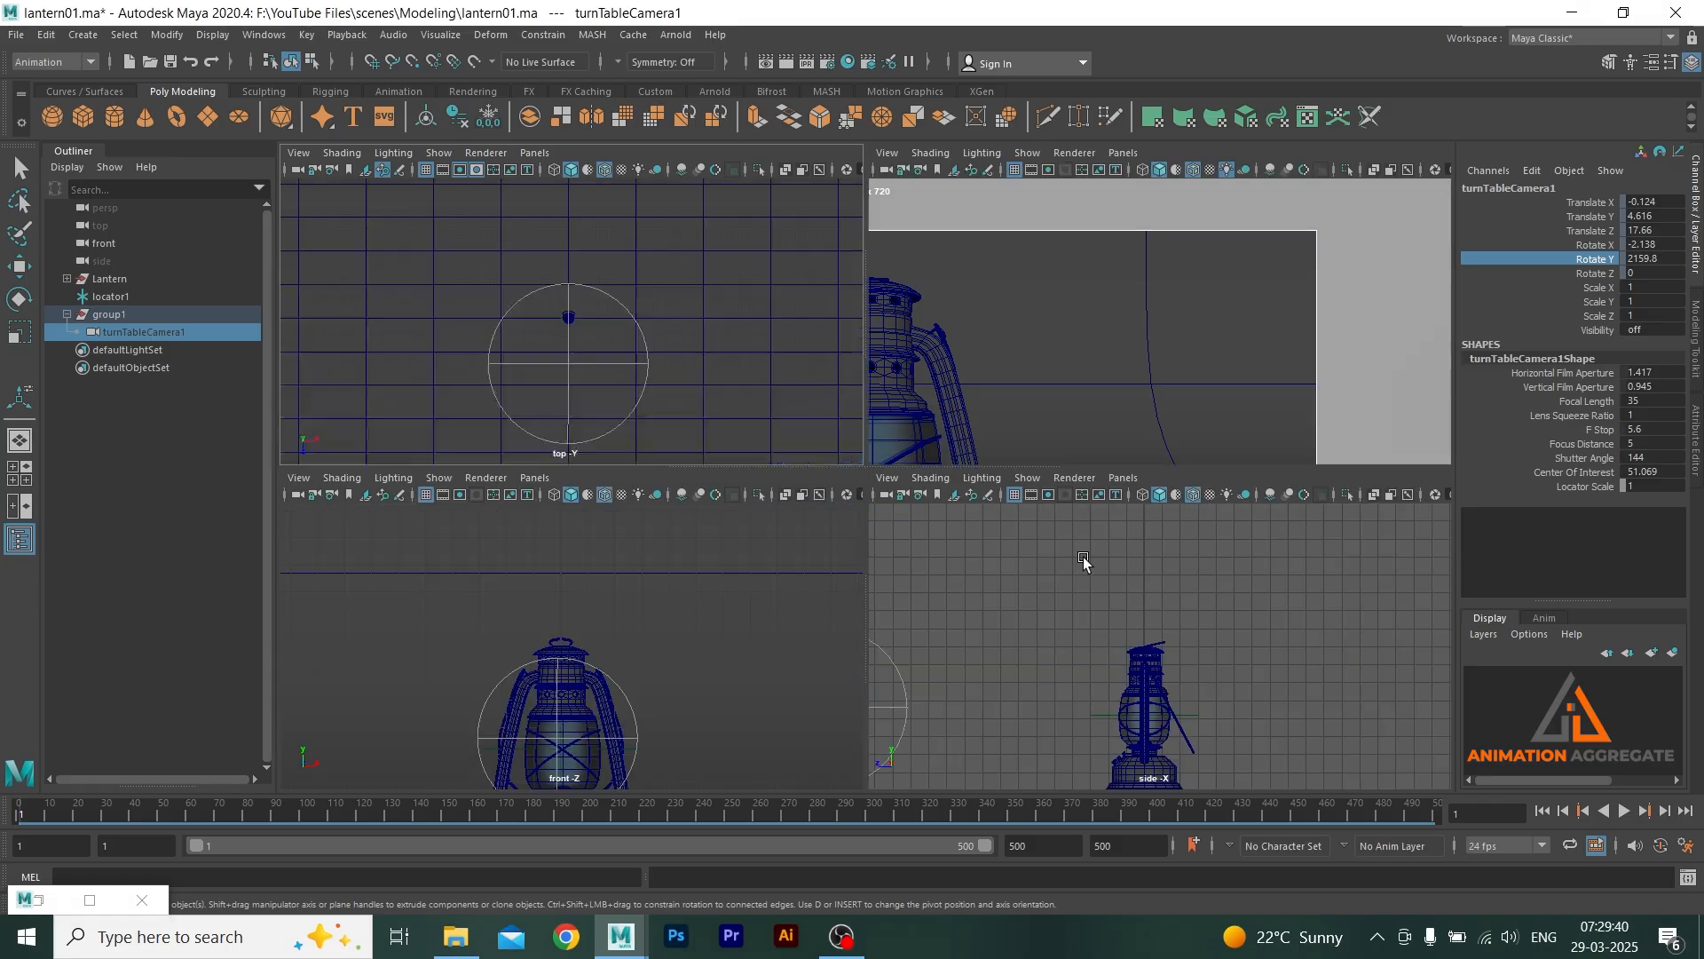
{"action": "key", "text": "space"}
{"action": "left_click", "coordinate": [1173, 547]}
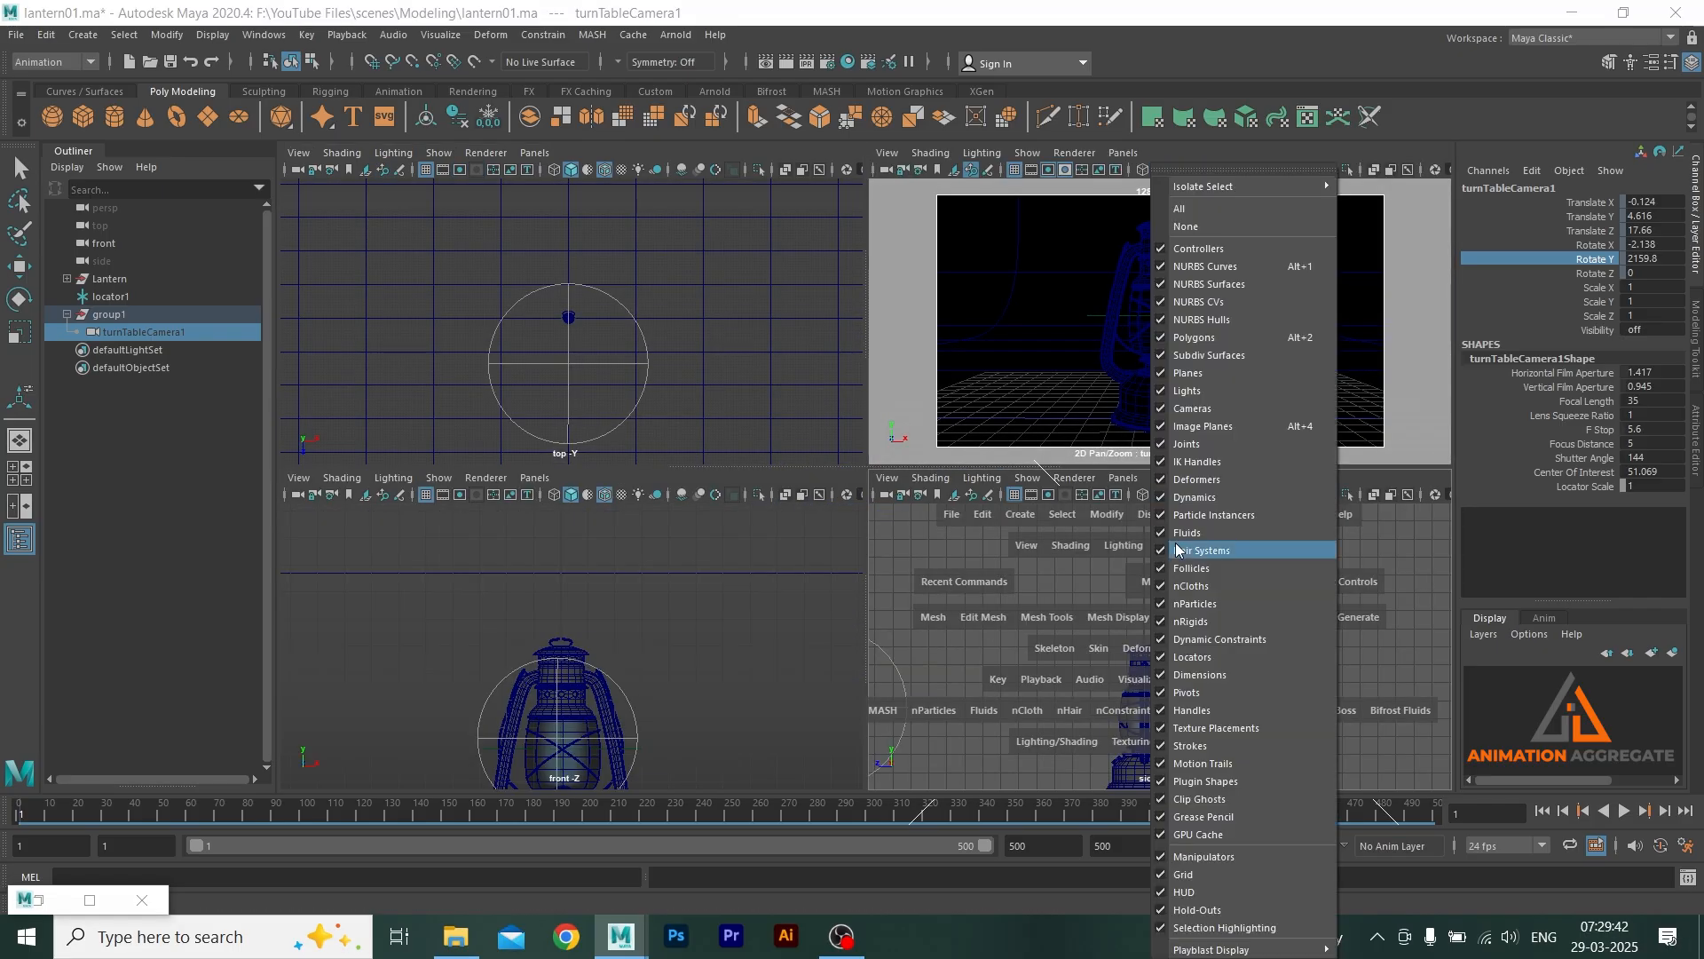
{"action": "left_click", "coordinate": [1077, 586]}
{"action": "key", "text": "space"}
{"action": "left_click", "coordinate": [1136, 600]}
{"action": "left_click_drag", "start_coordinate": [1136, 601], "coordinate": [1138, 504]}
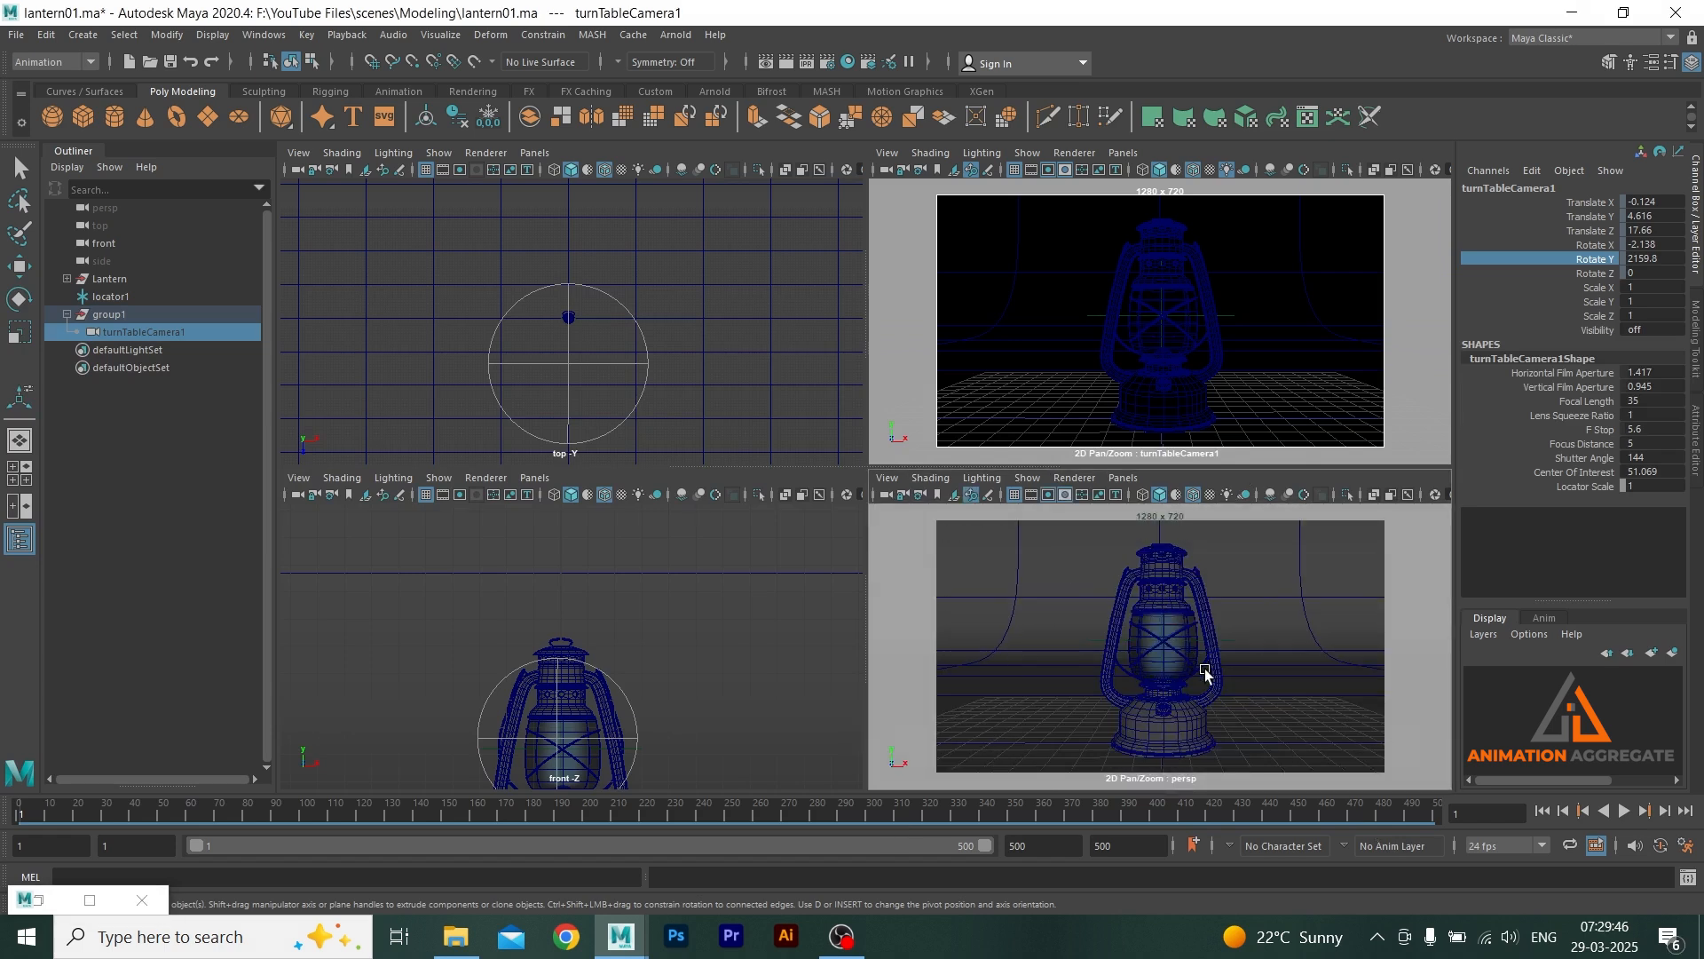
{"action": "key", "text": "space"}
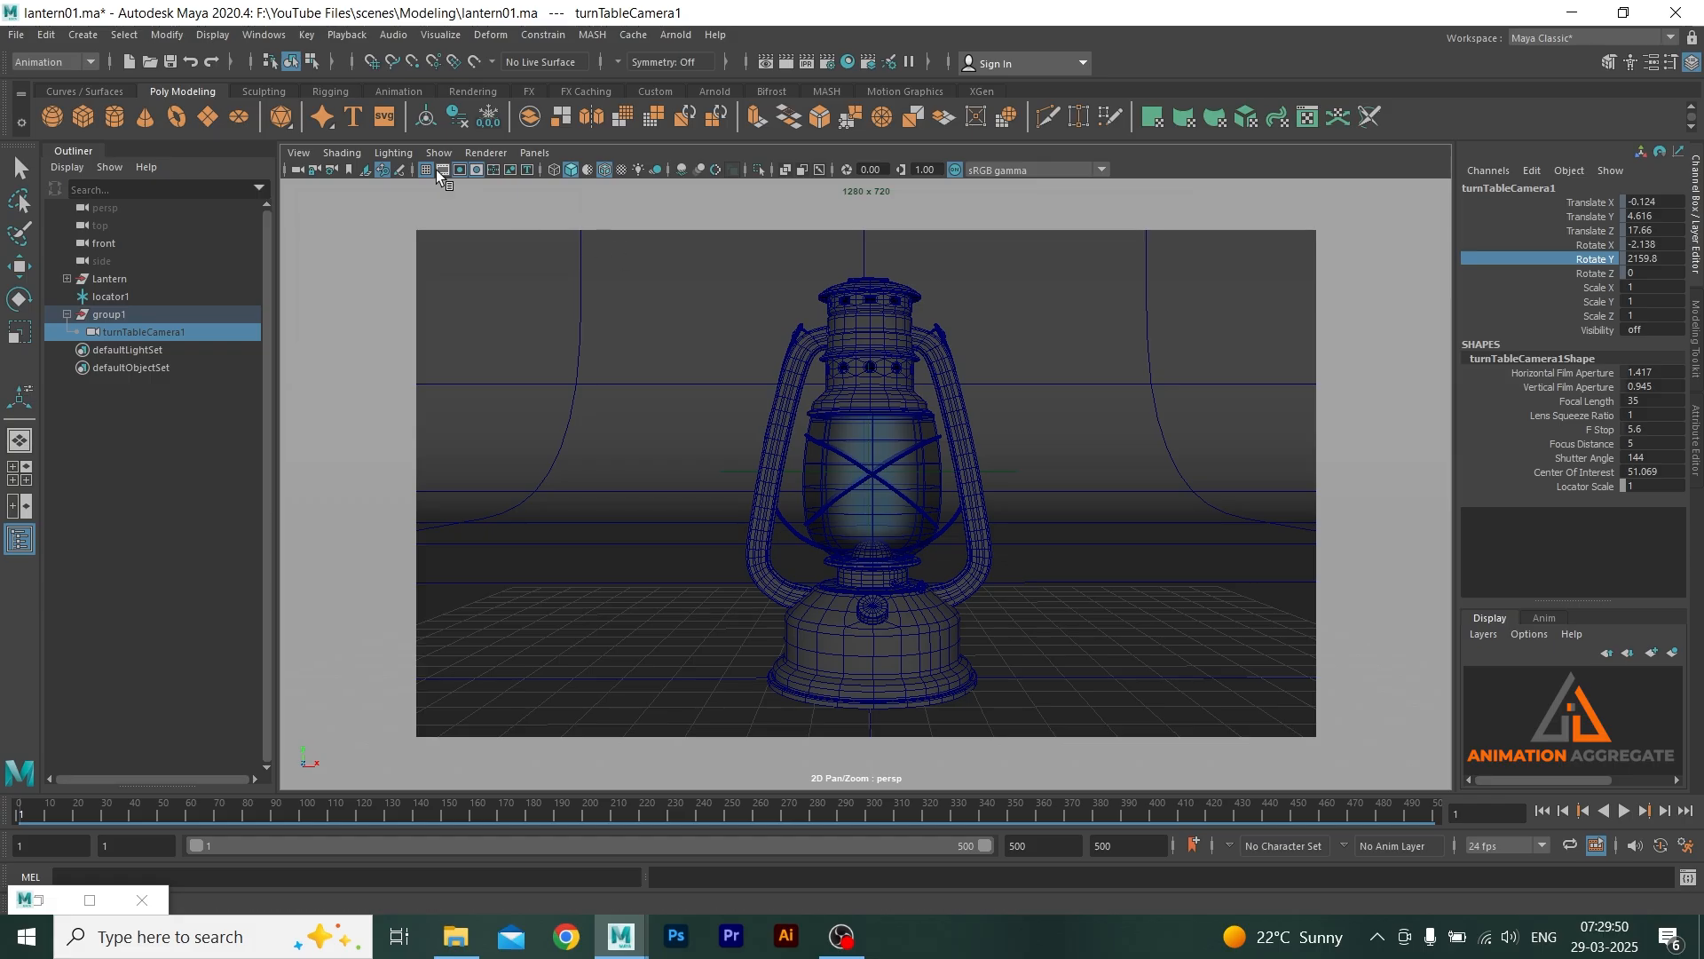
- Frame the lantern and camera in a wider perspective view, unhide turnTableCamera1, and select its translate and rotate channels
{"action": "left_click", "coordinate": [349, 166]}
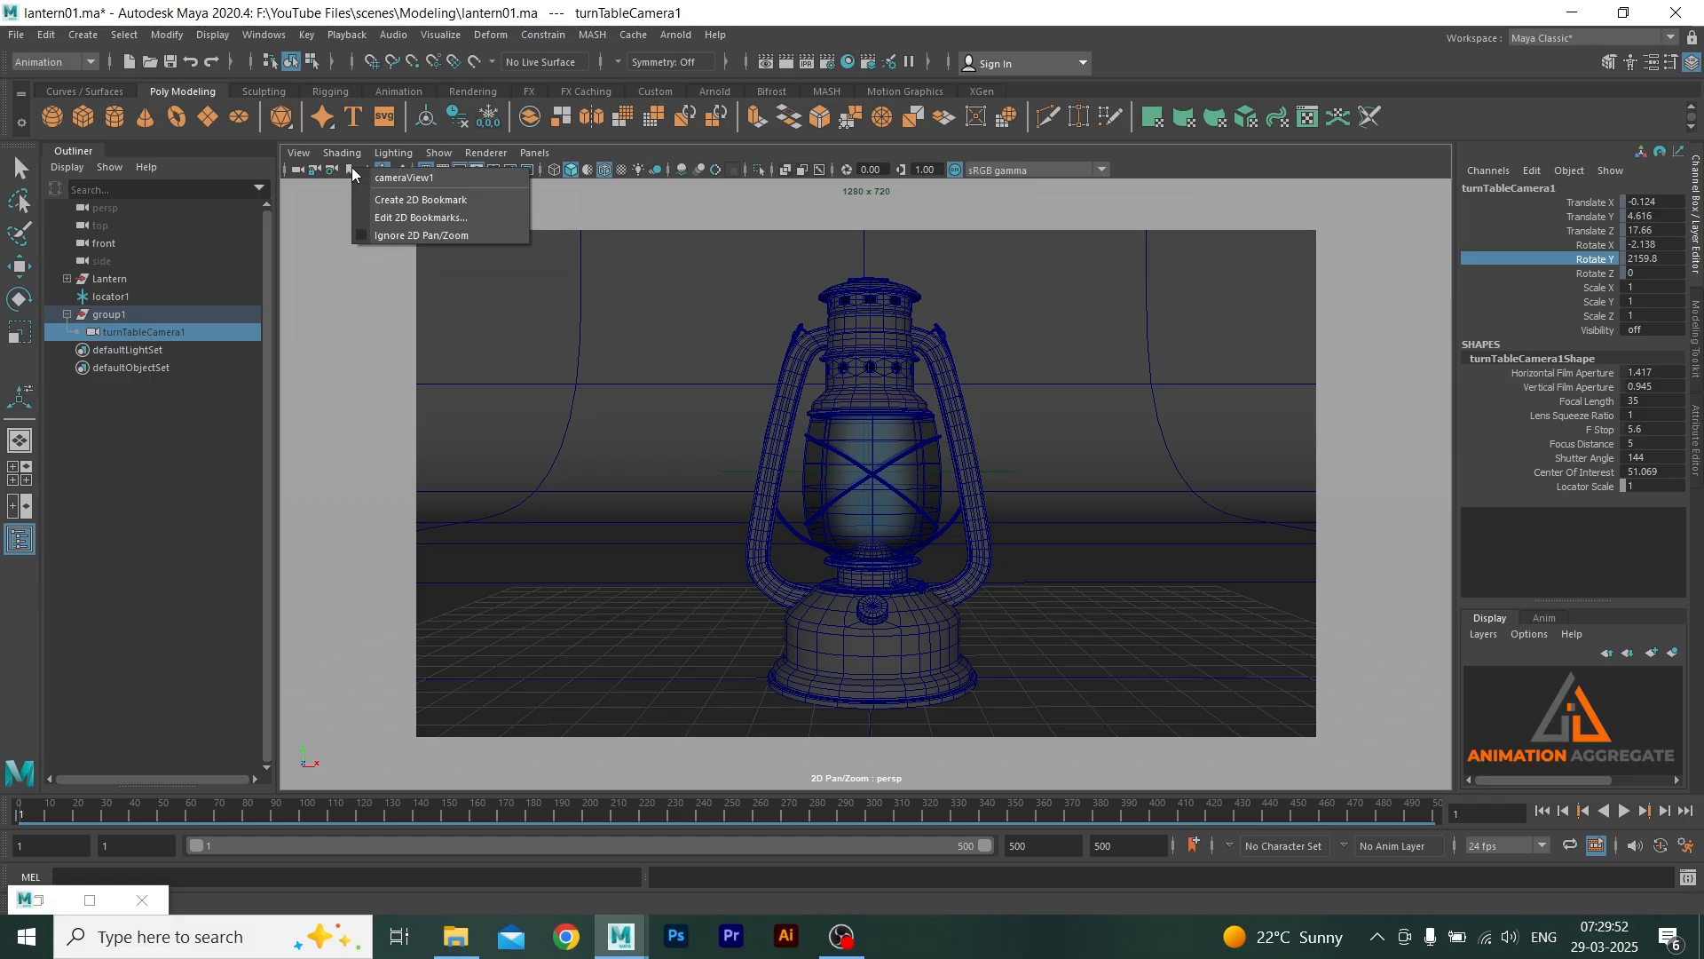
{"action": "left_click", "coordinate": [364, 174]}
{"action": "right_click_drag", "start_coordinate": [992, 481], "coordinate": [791, 328], "text": "alt"}
{"action": "left_click_drag", "start_coordinate": [791, 327], "coordinate": [966, 474], "text": "alt"}
{"action": "middle_click_drag", "start_coordinate": [966, 475], "coordinate": [883, 384], "text": "alt"}
{"action": "scroll", "coordinate": [883, 385], "scroll_direction": "up", "scroll_amount": 2}
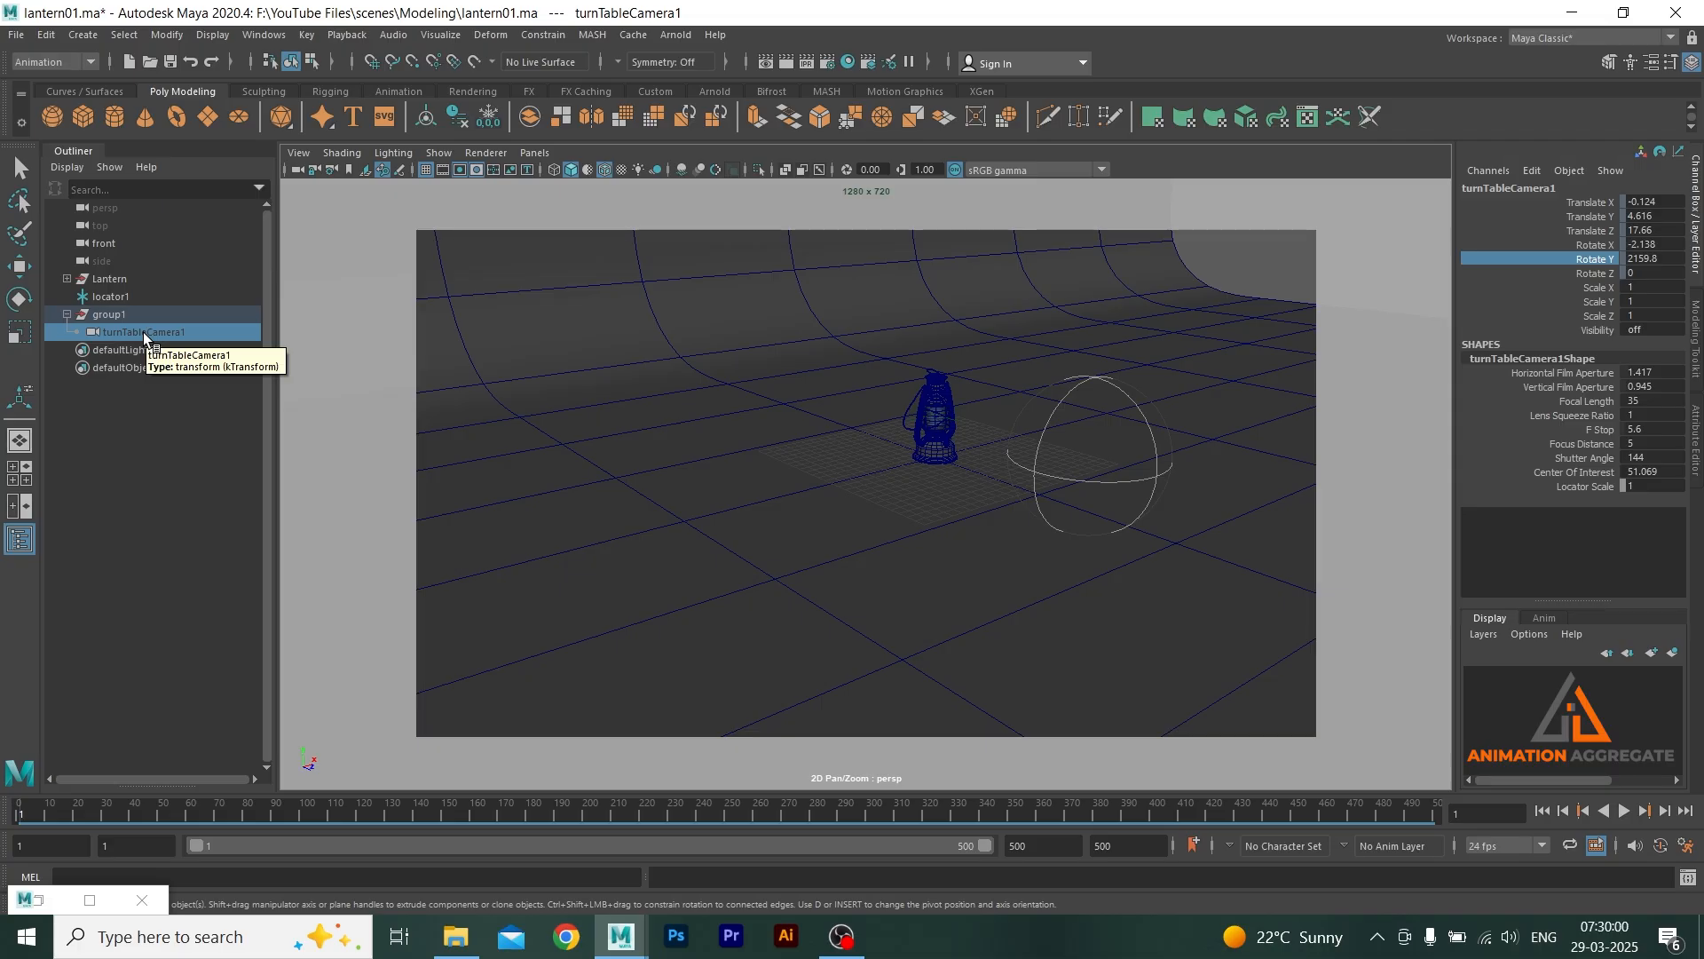
{"action": "key", "text": "shift+h"}
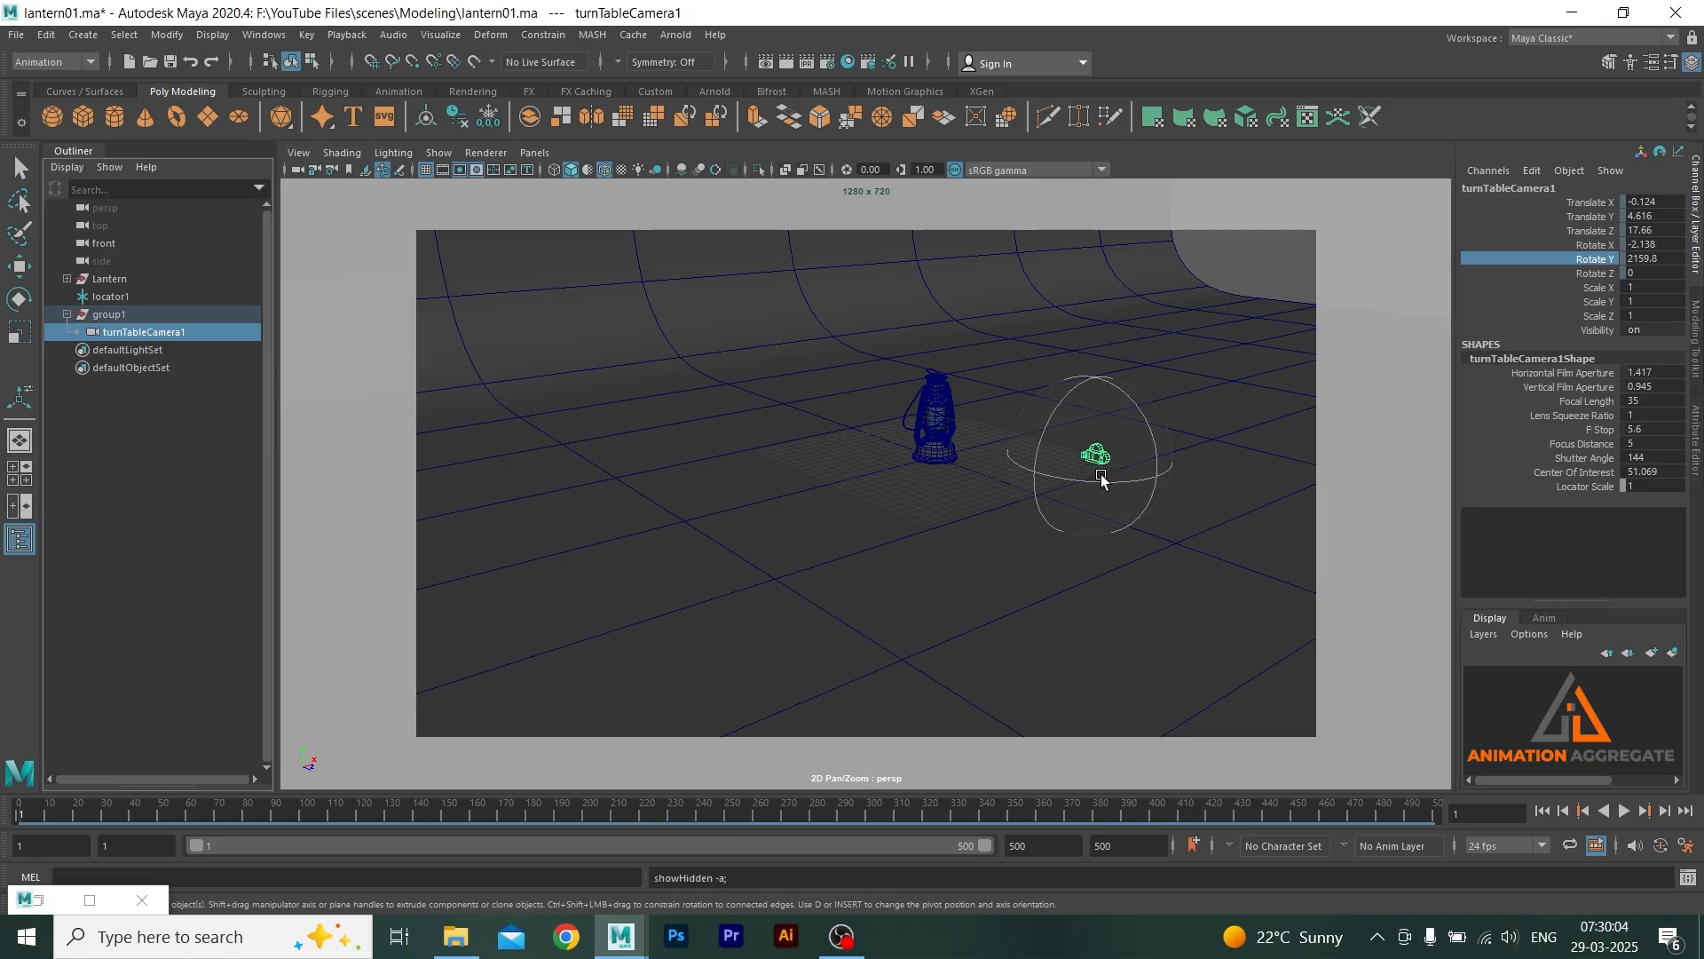
{"action": "key", "text": "w"}
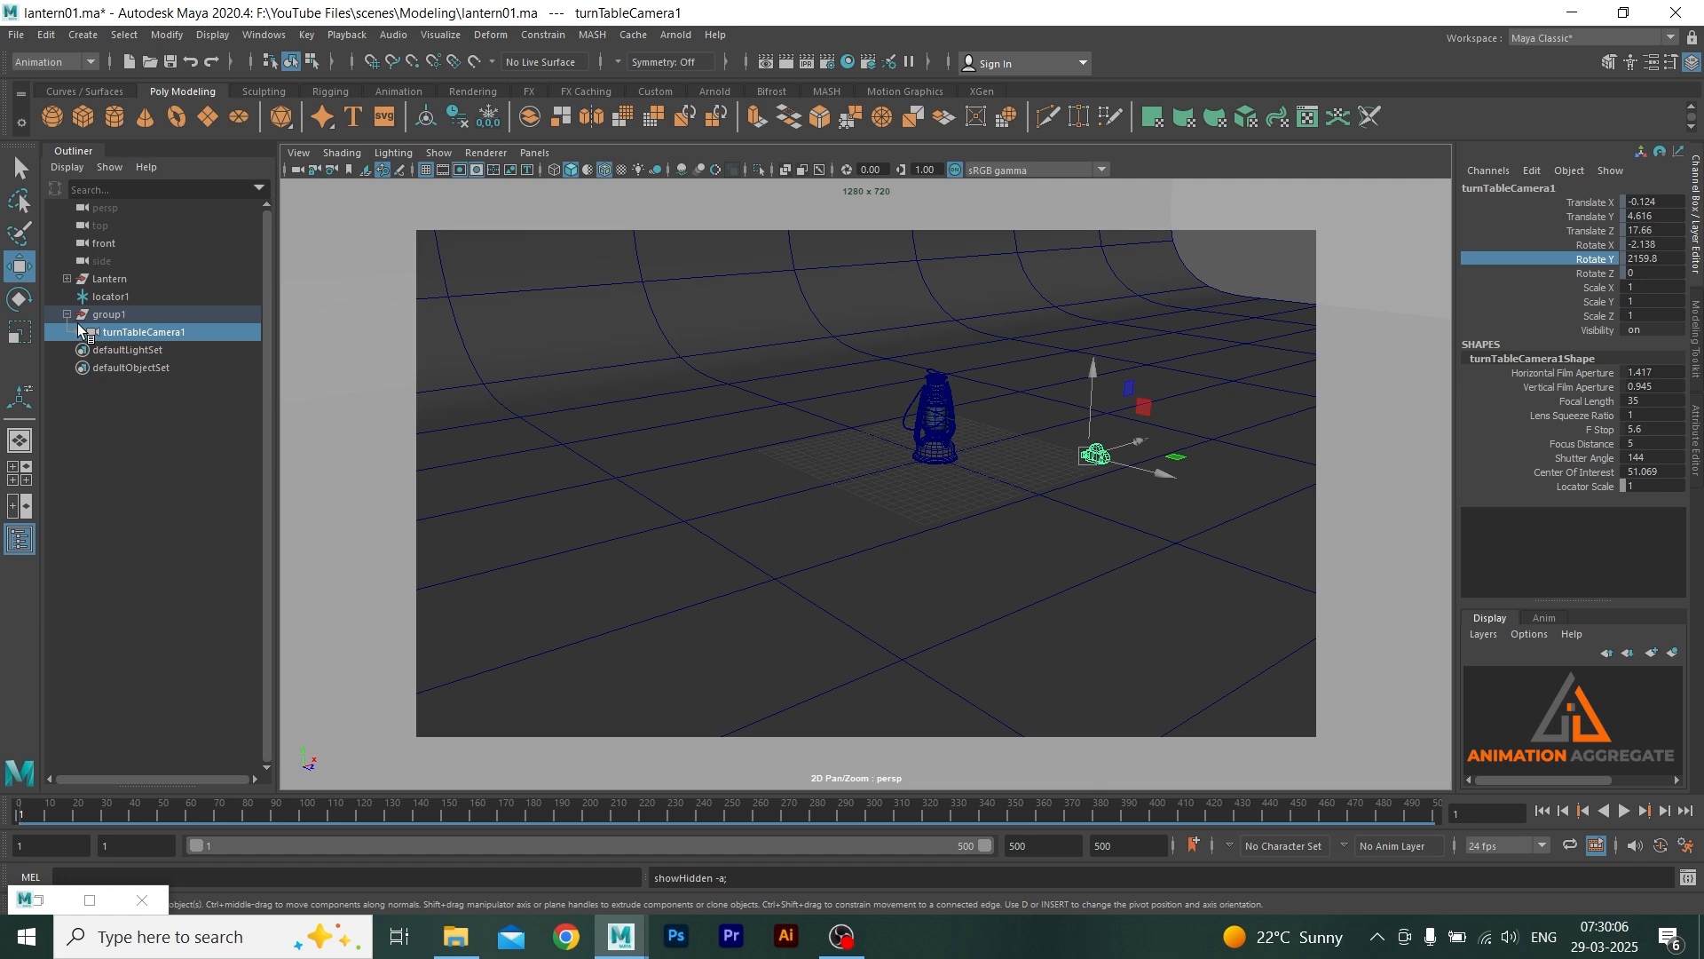
{"action": "left_click_drag", "start_coordinate": [1589, 203], "coordinate": [1573, 278]}
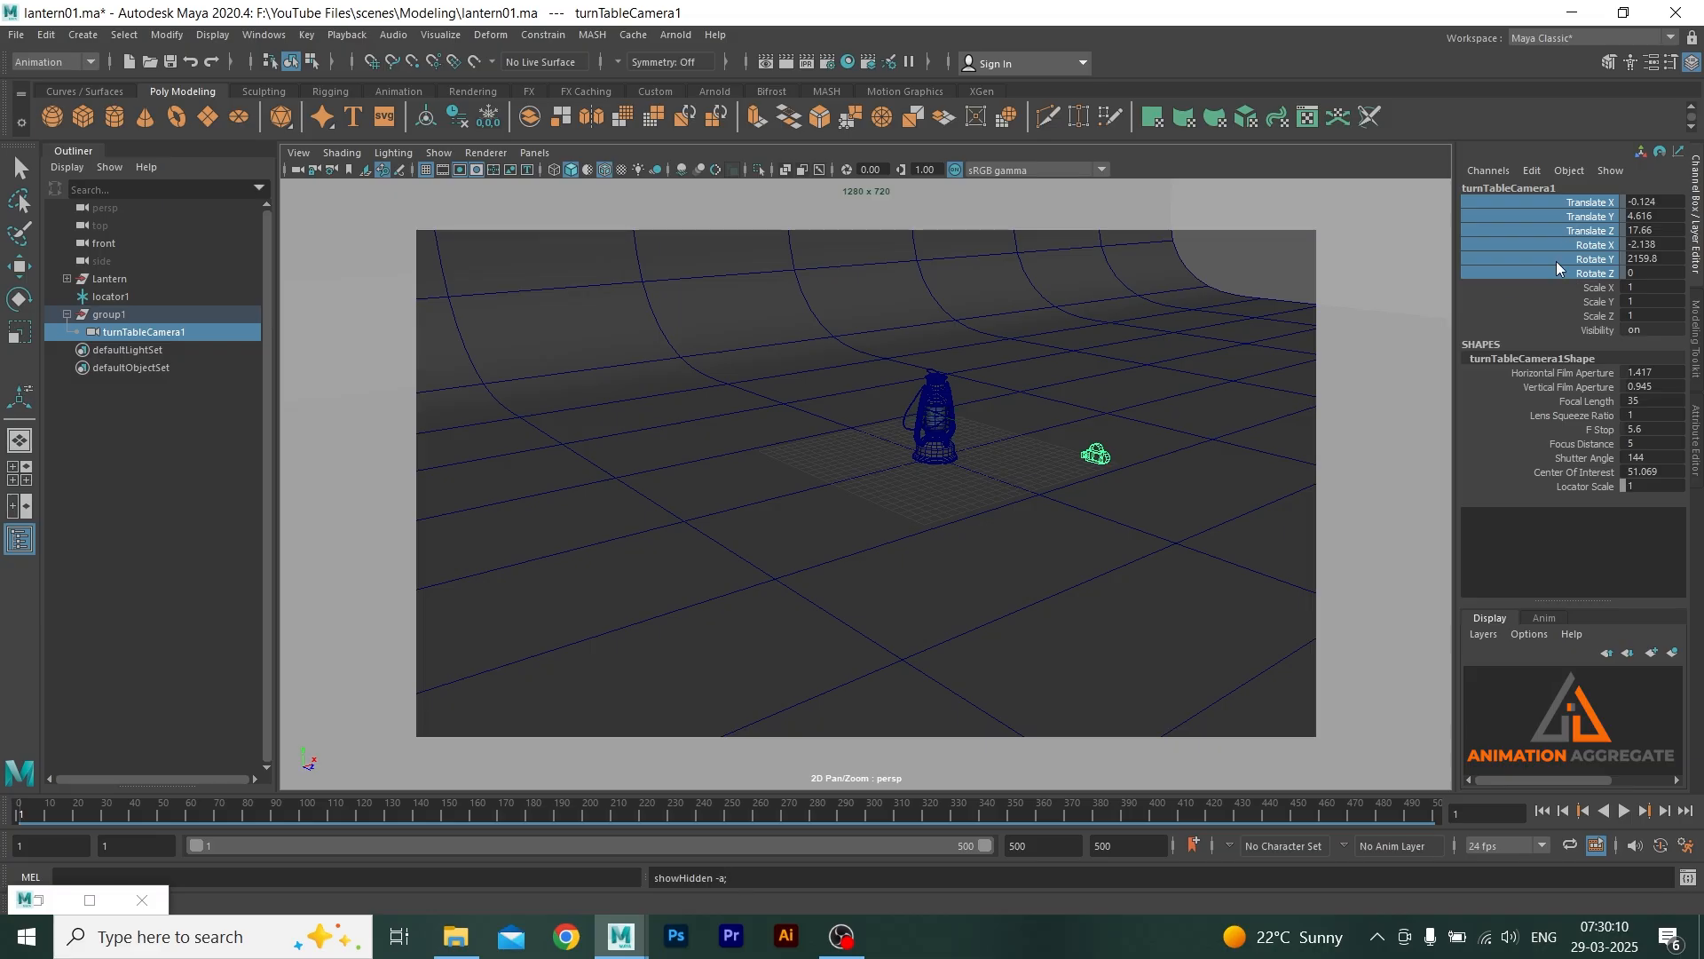
- Open group1's Rotate Y animation curve in the Graph Editor and check the option for displaying curve infinities
{"action": "left_click", "coordinate": [97, 314]}
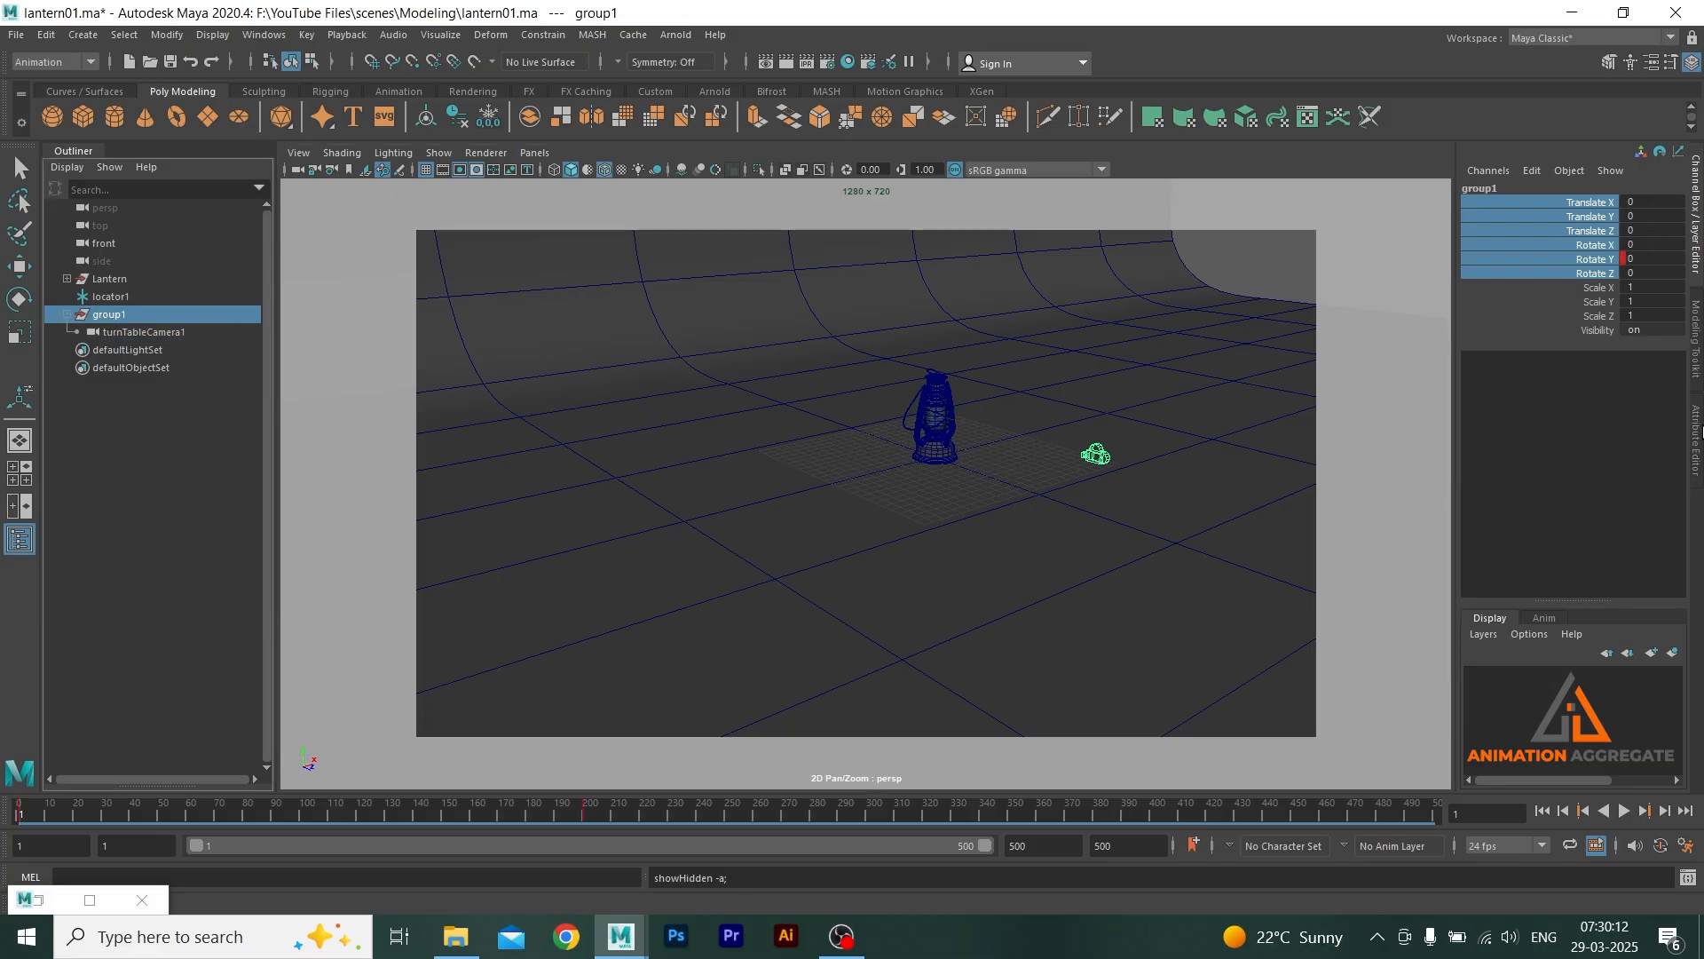
{"action": "left_click", "coordinate": [1567, 259]}
{"action": "key", "text": "e"}
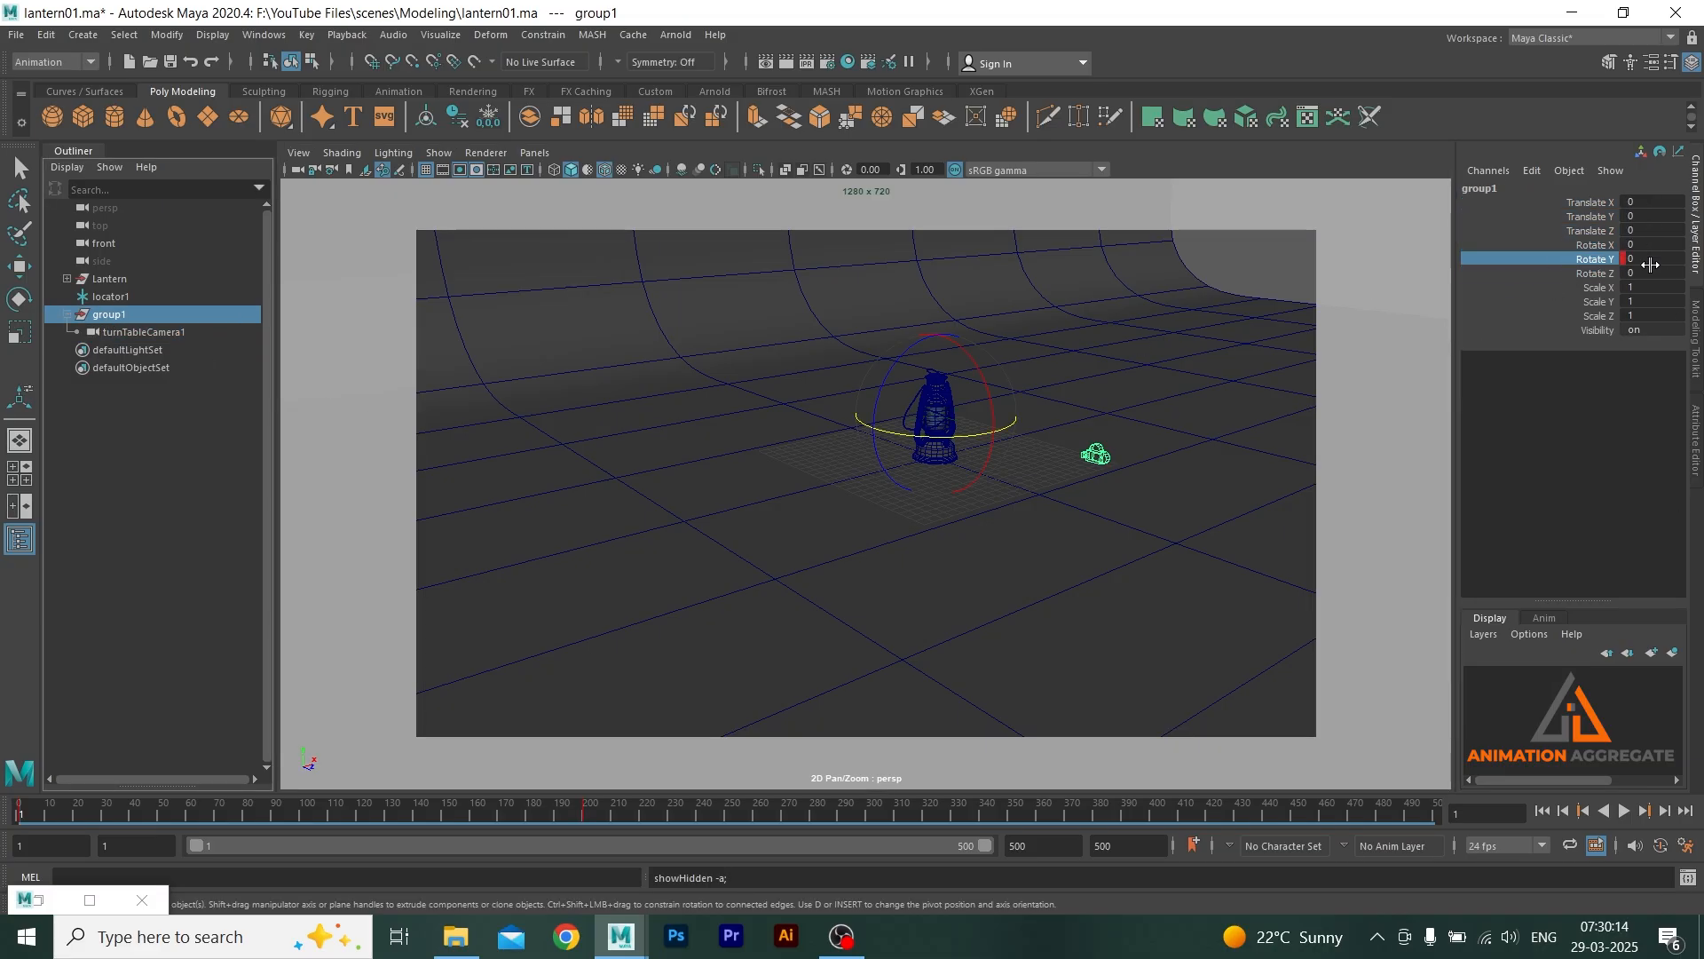
{"action": "left_click", "coordinate": [275, 38]}
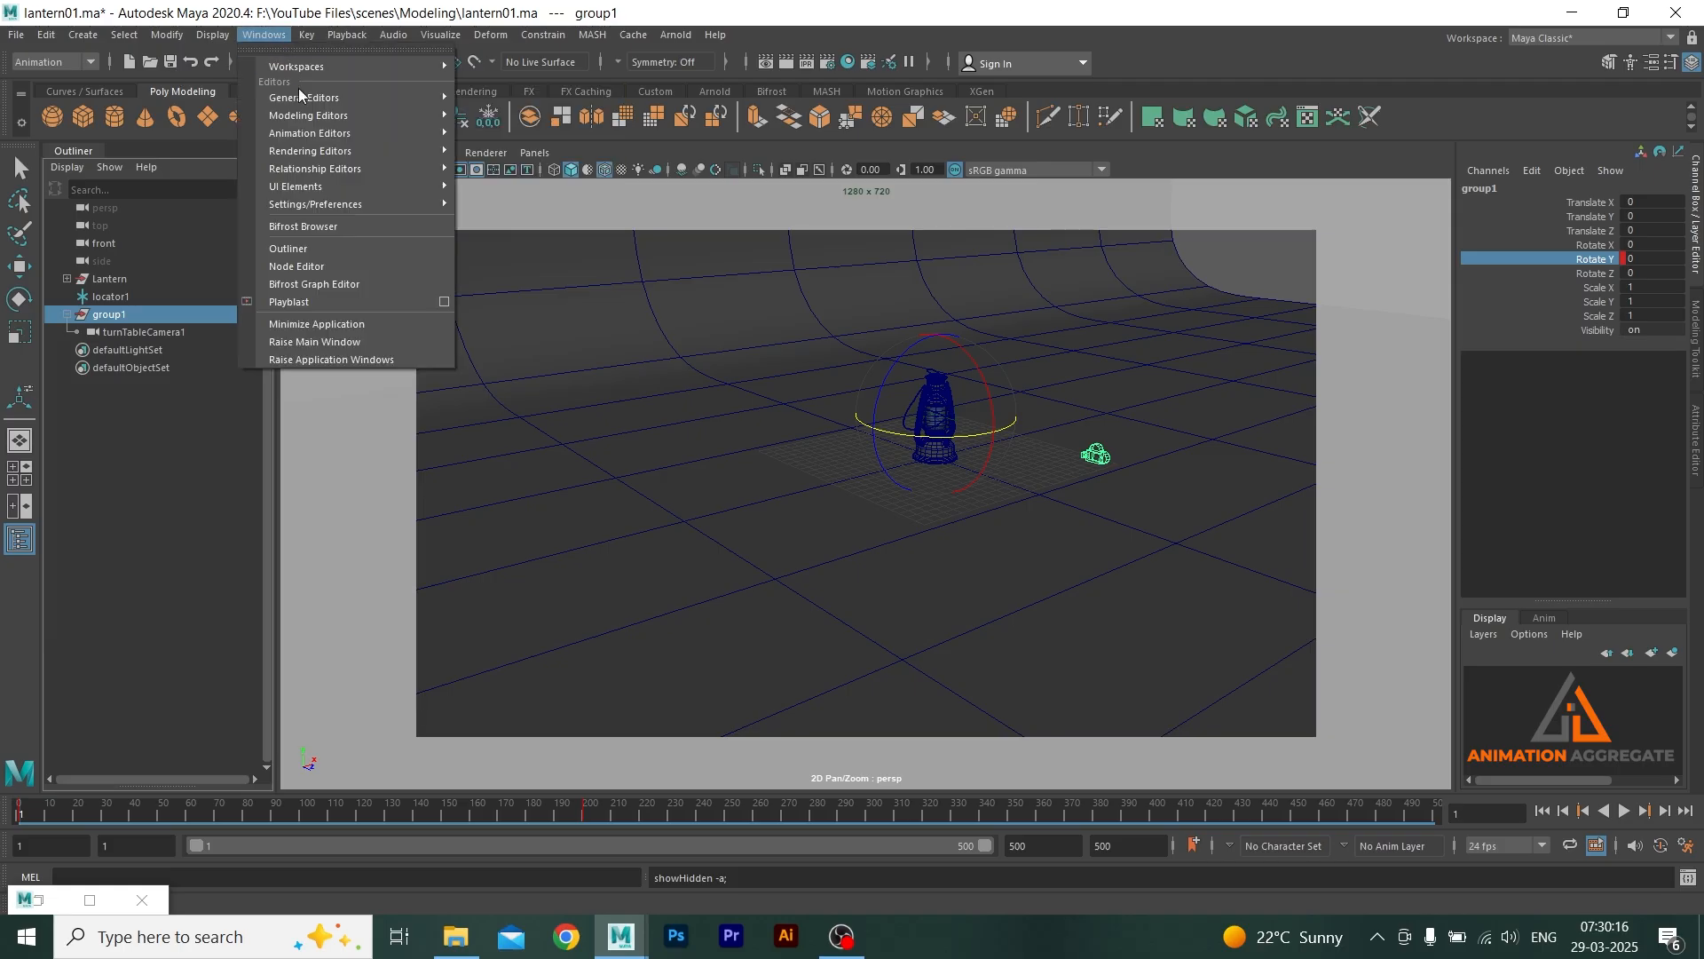
{"action": "mouse_move", "coordinate": [349, 134]}
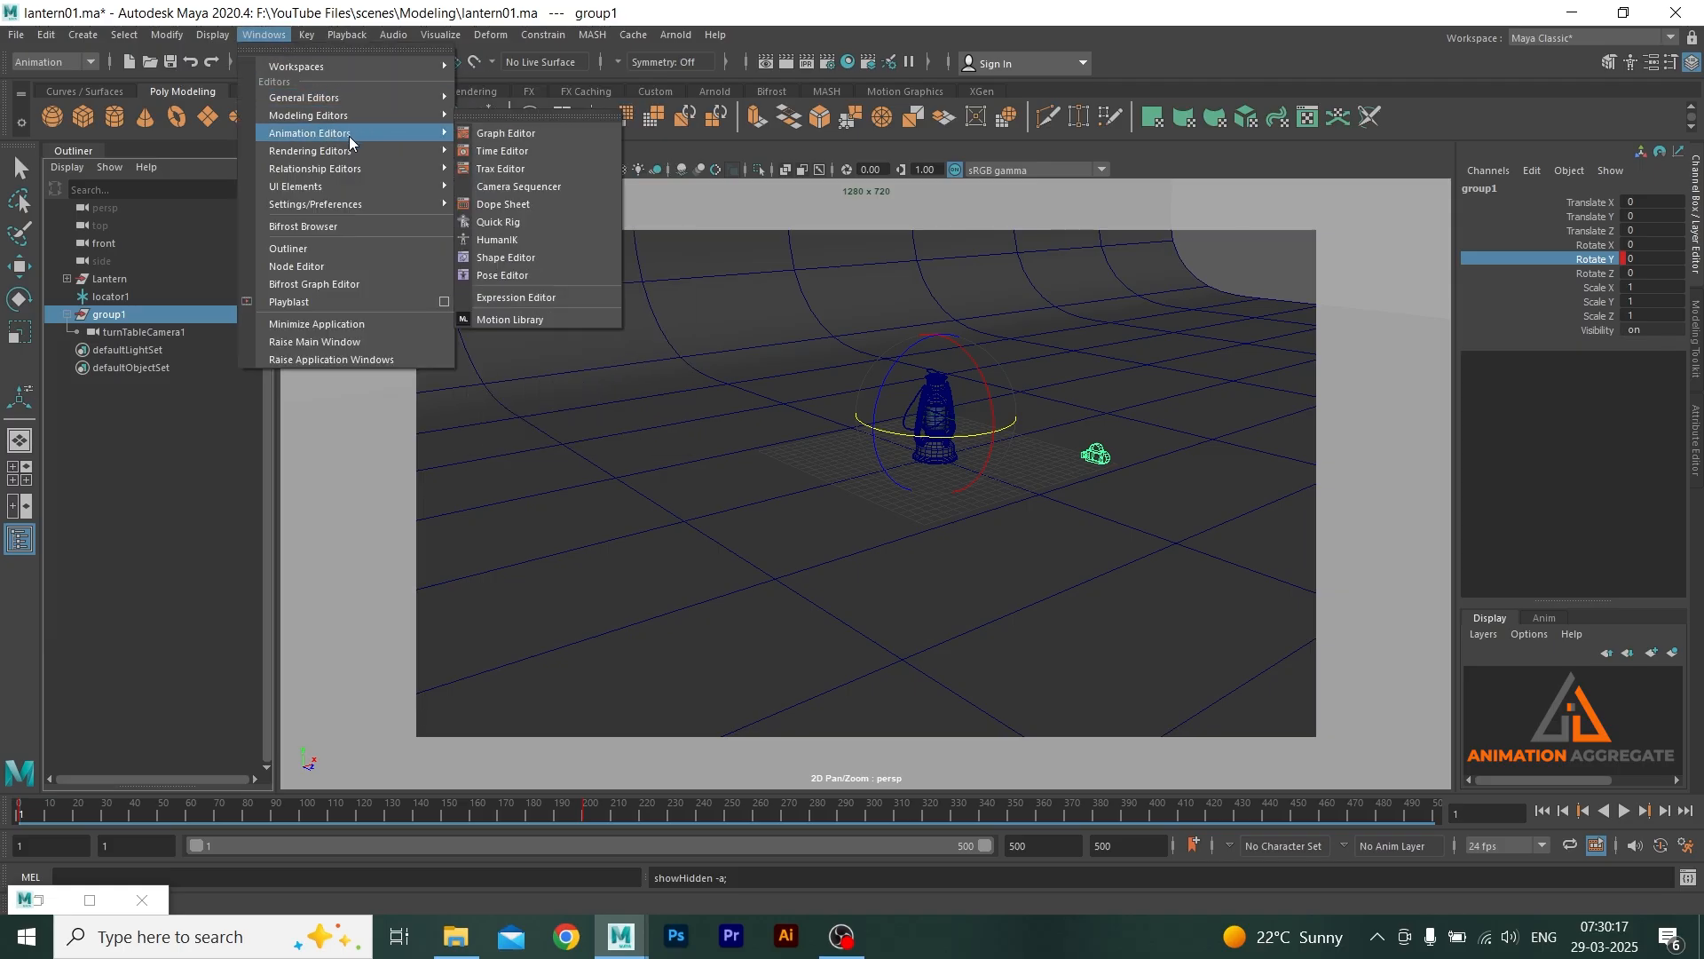
{"action": "left_click", "coordinate": [506, 133]}
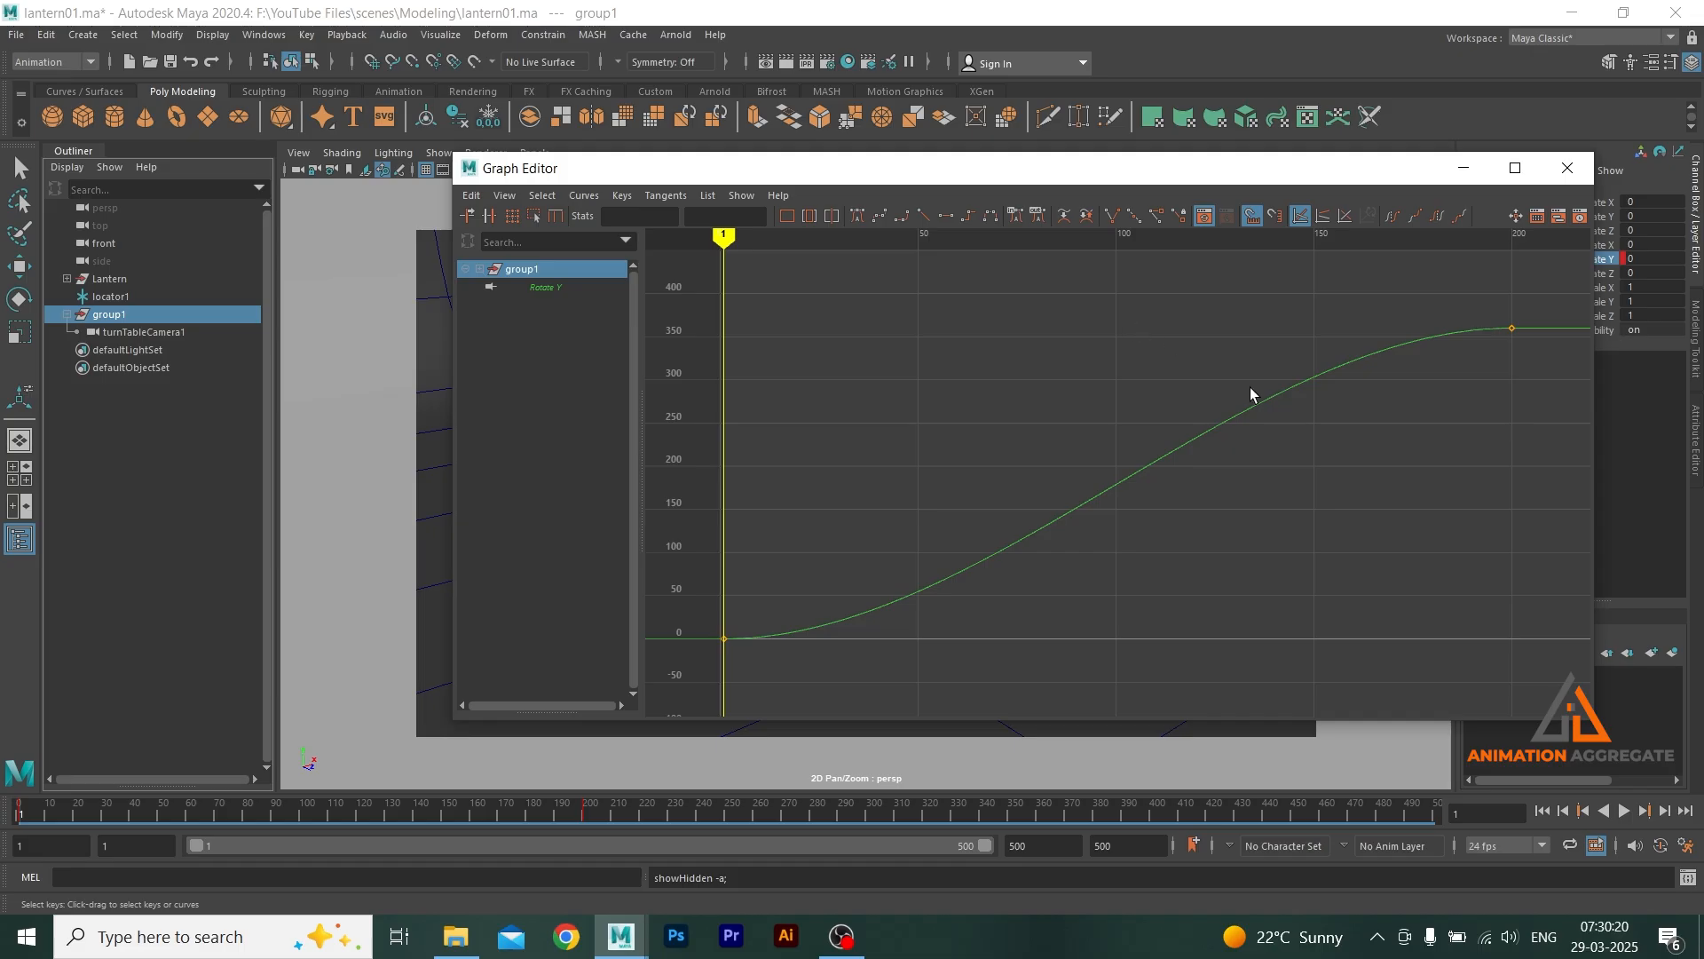
{"action": "right_click_drag", "start_coordinate": [1492, 547], "coordinate": [1456, 550], "text": "alt"}
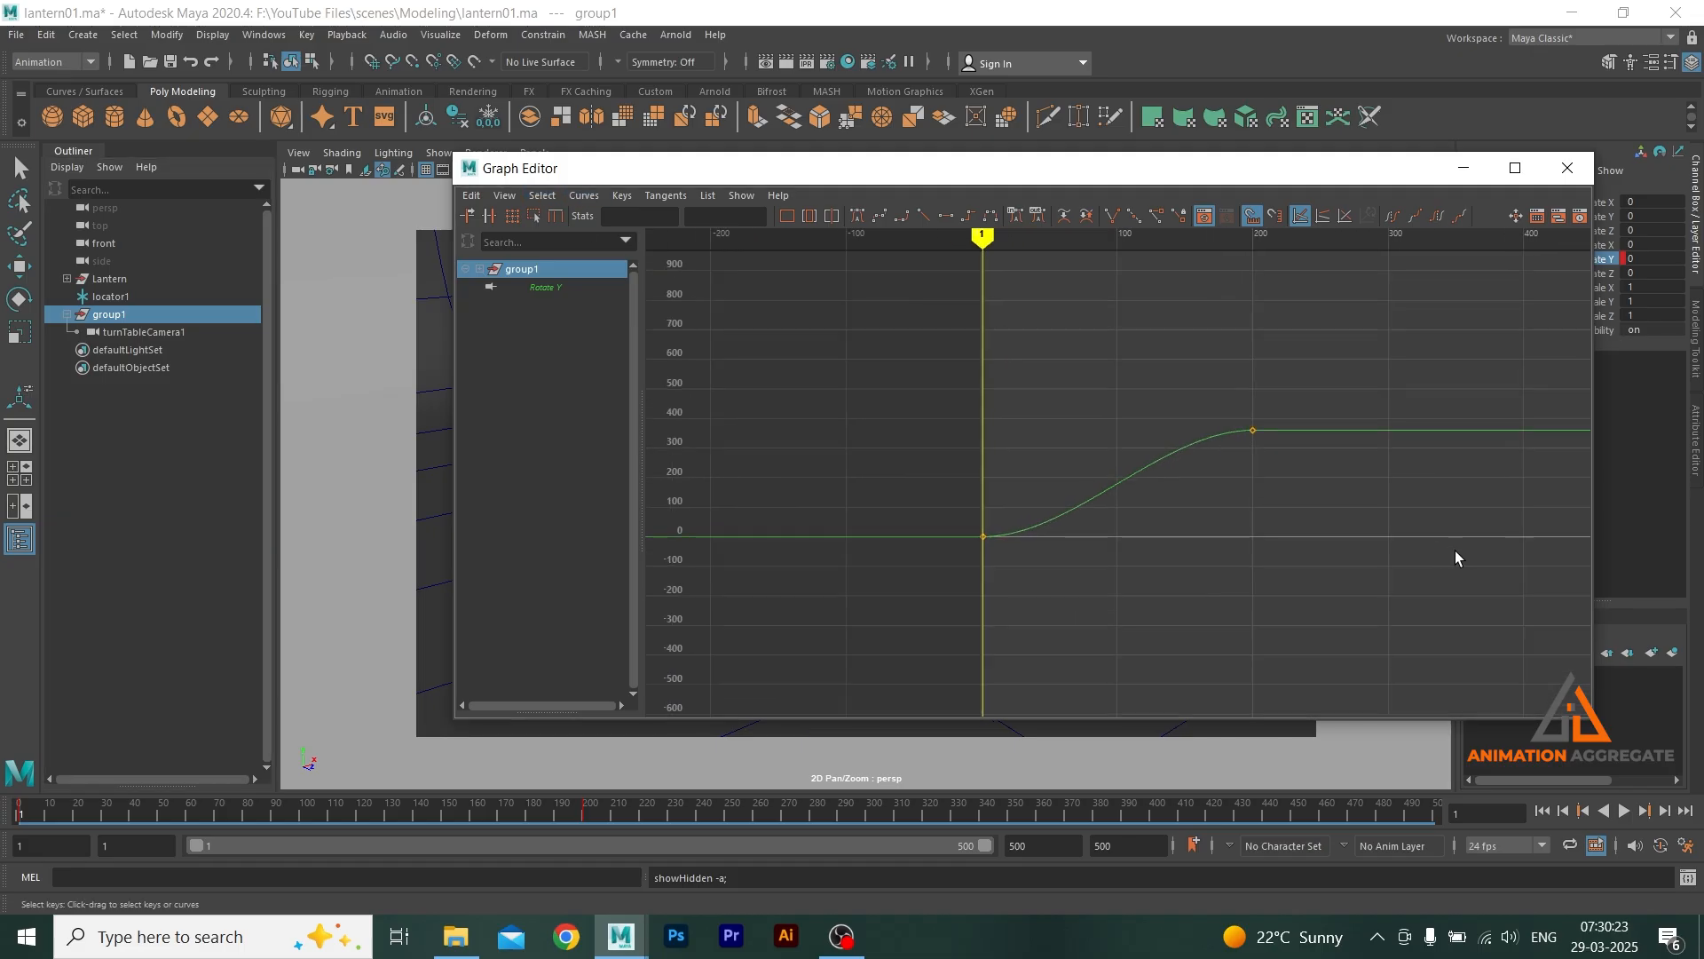
{"action": "left_click", "coordinate": [584, 195]}
{"action": "mouse_move", "coordinate": [512, 201]}
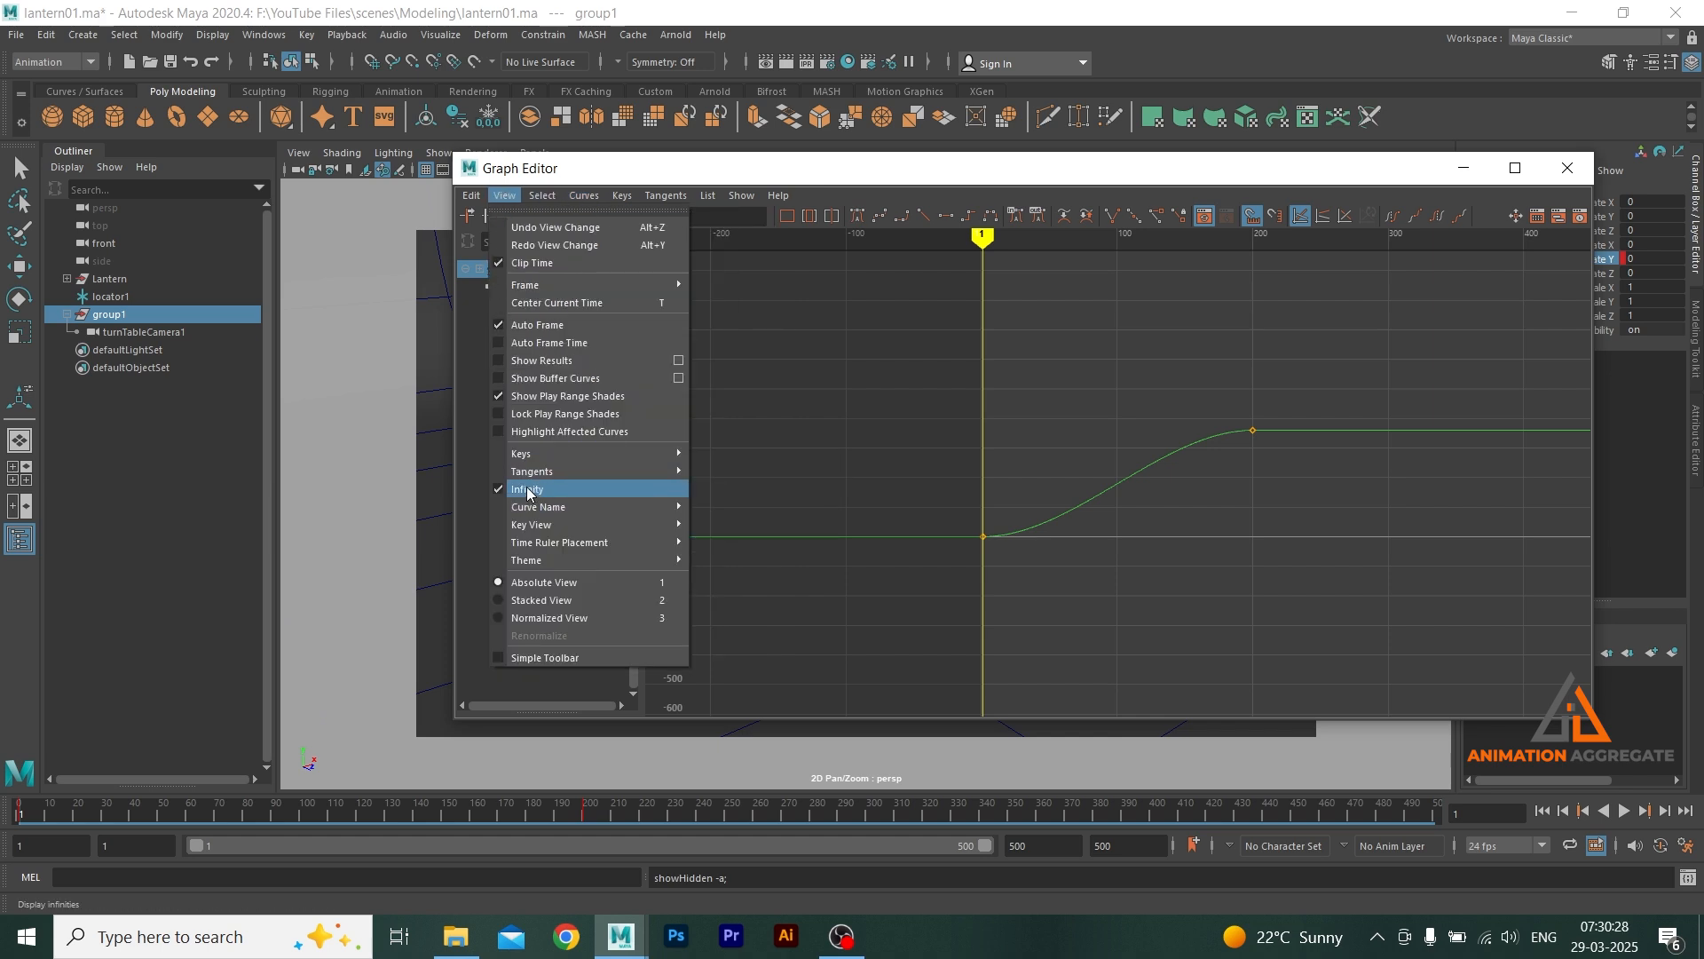
{"action": "left_click", "coordinate": [635, 175]}
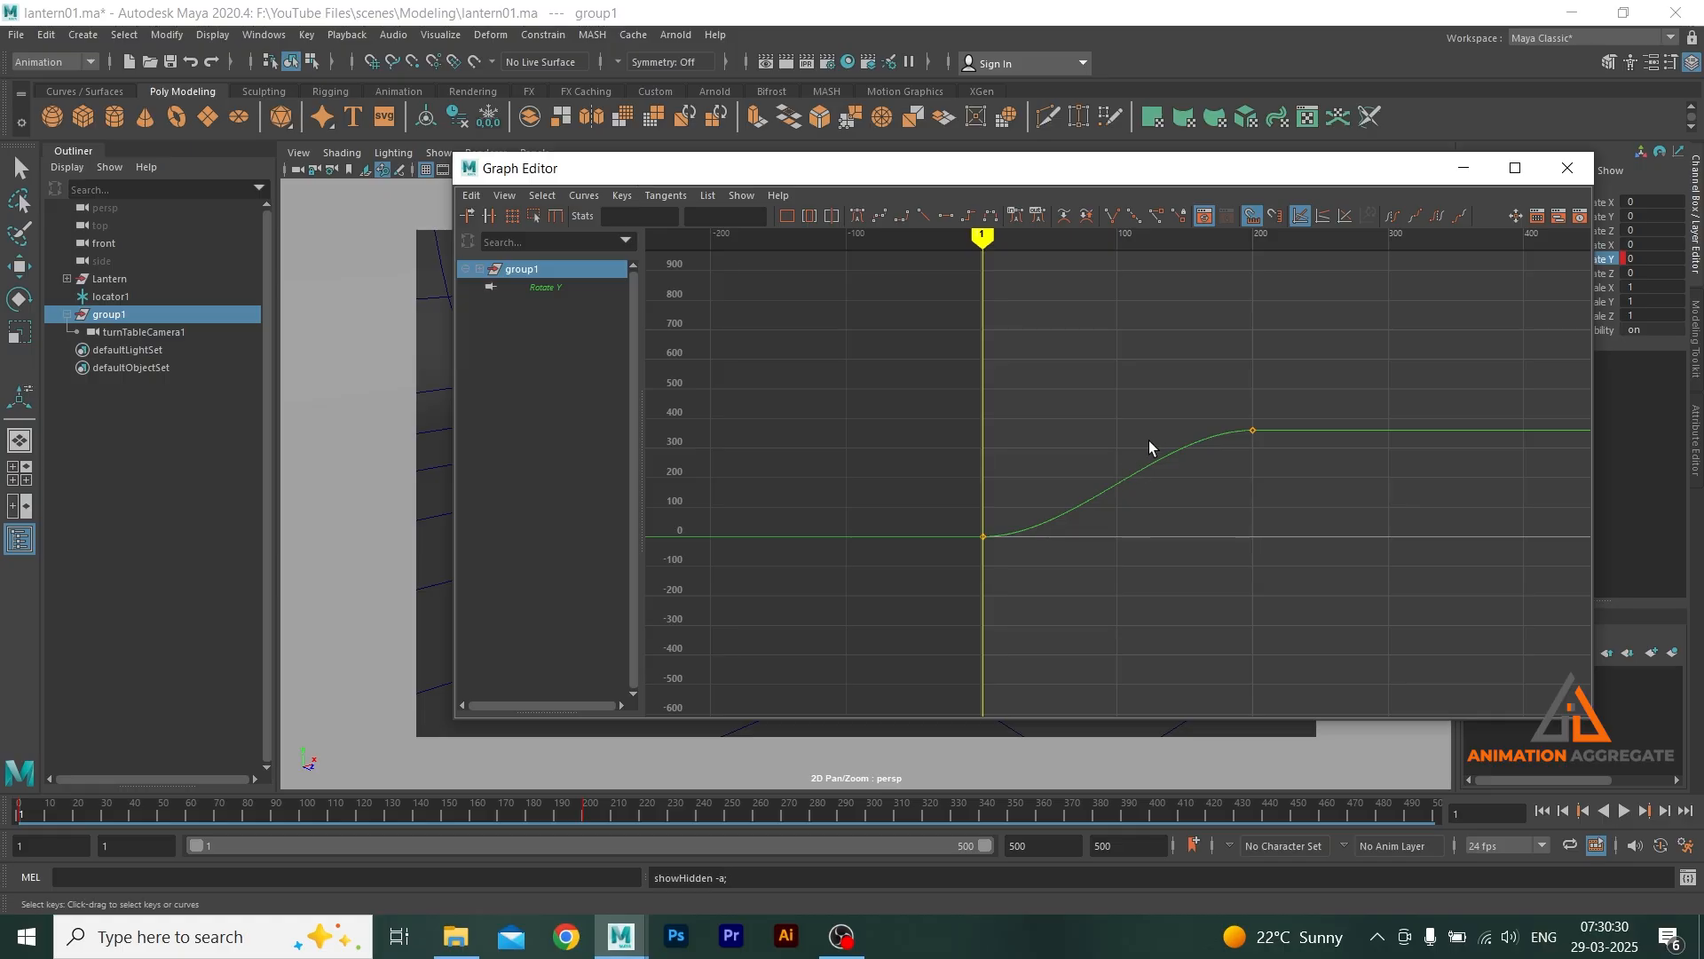
- Select both keys of group1's Rotate Y curve, change their tangents to linear, and minimize the Graph Editor
{"action": "left_click_drag", "start_coordinate": [1148, 440], "coordinate": [1149, 559]}
{"action": "key", "text": "f"}
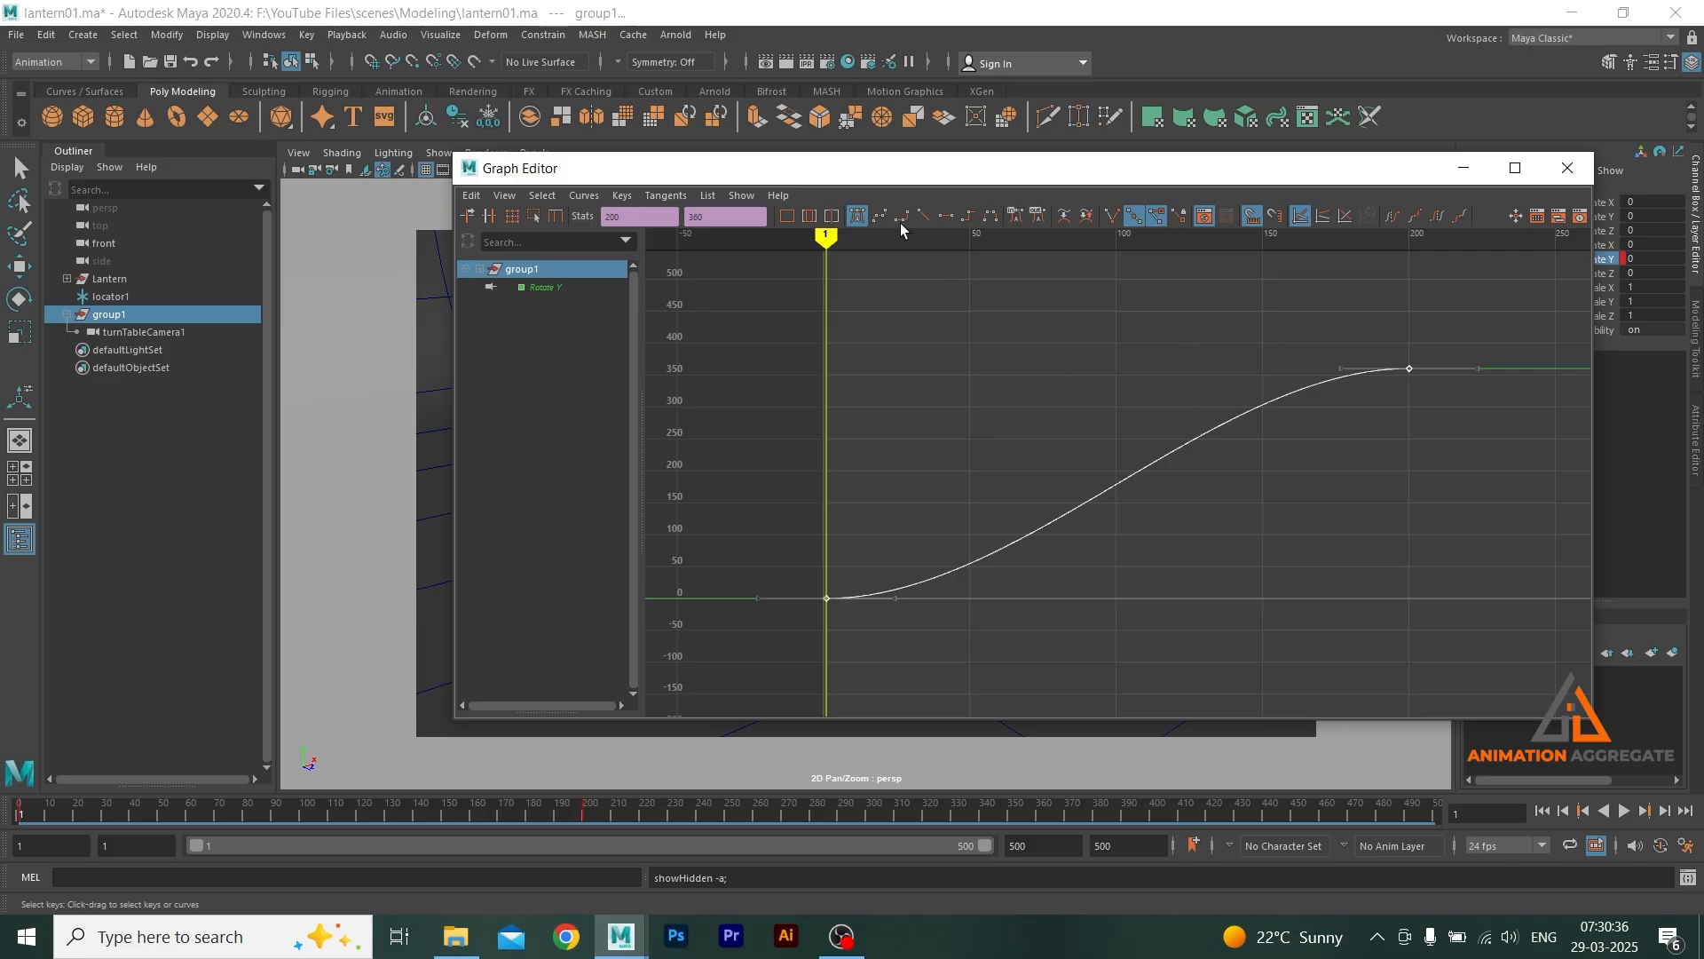
{"action": "left_click", "coordinate": [923, 217]}
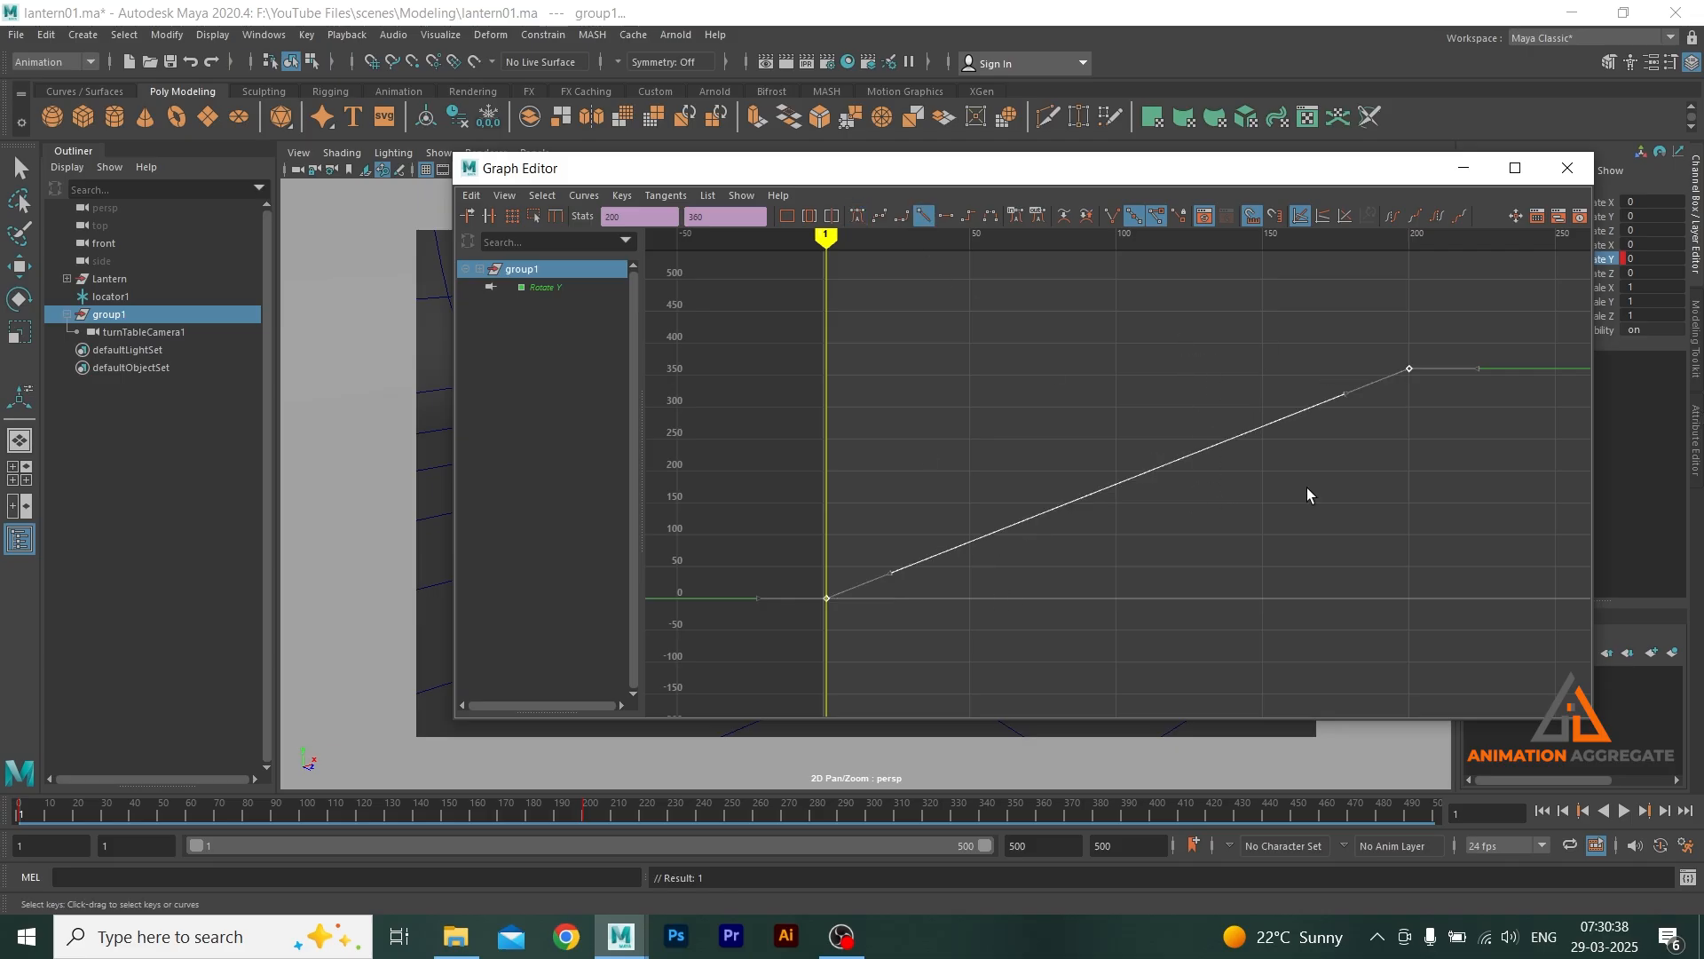
{"action": "left_click", "coordinate": [1466, 179]}
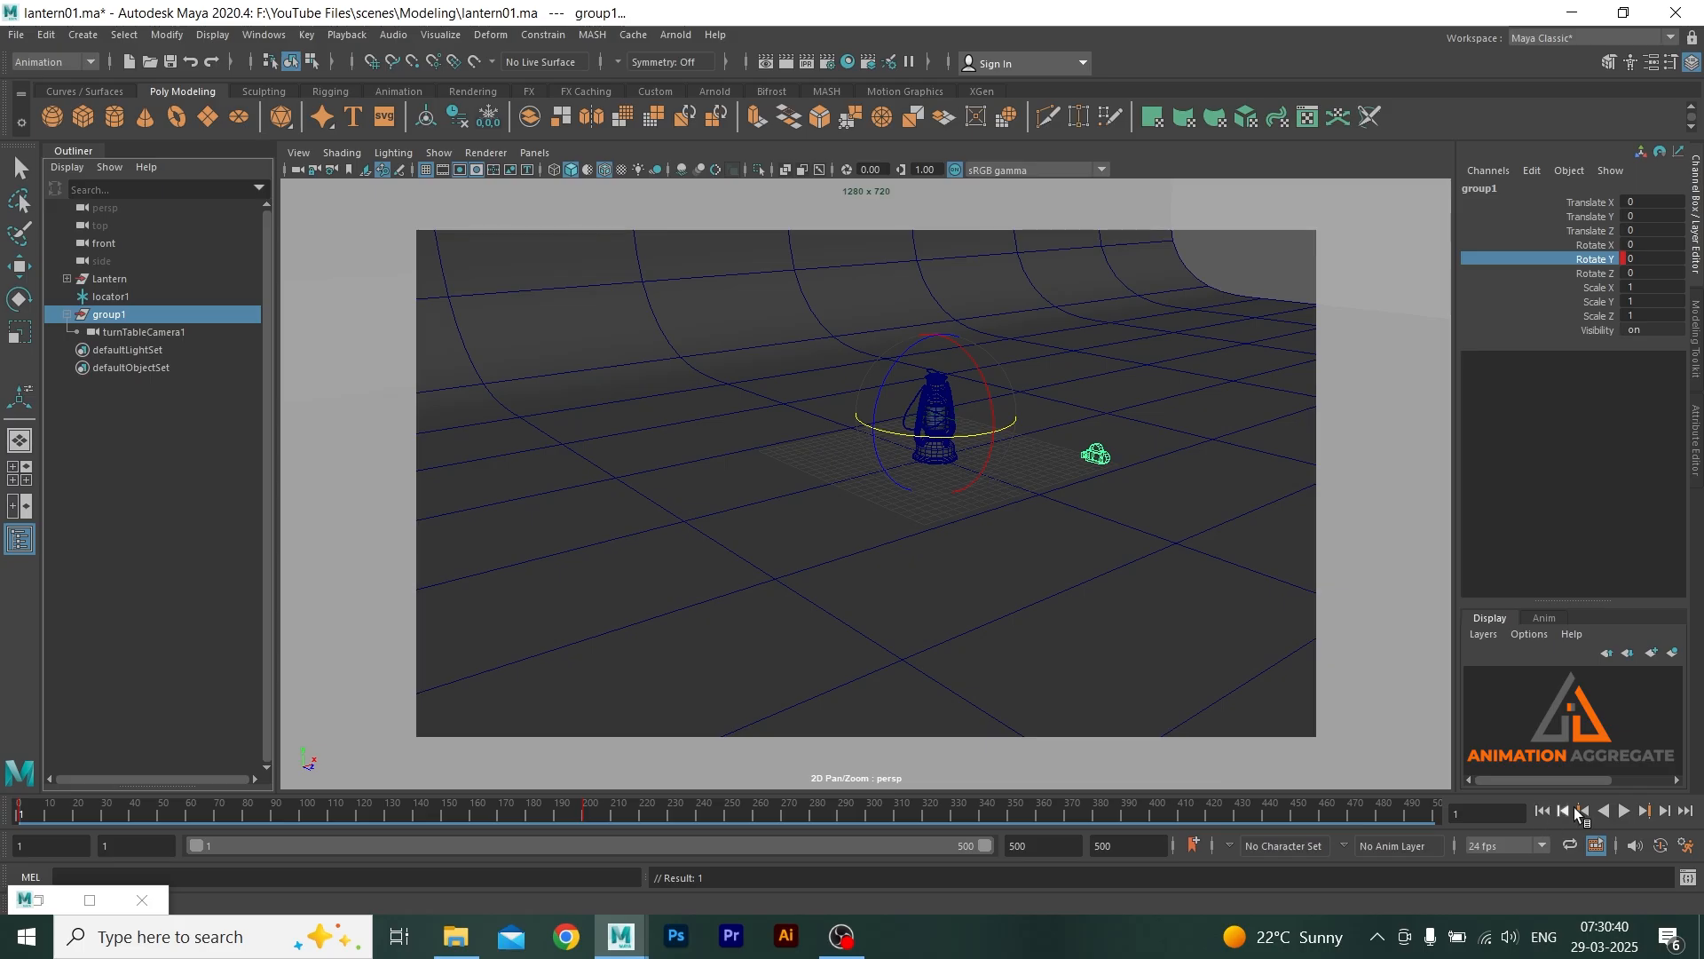
- Maximize the turnTableCamera1 view and switch it to shaded display
{"action": "key", "text": "space"}
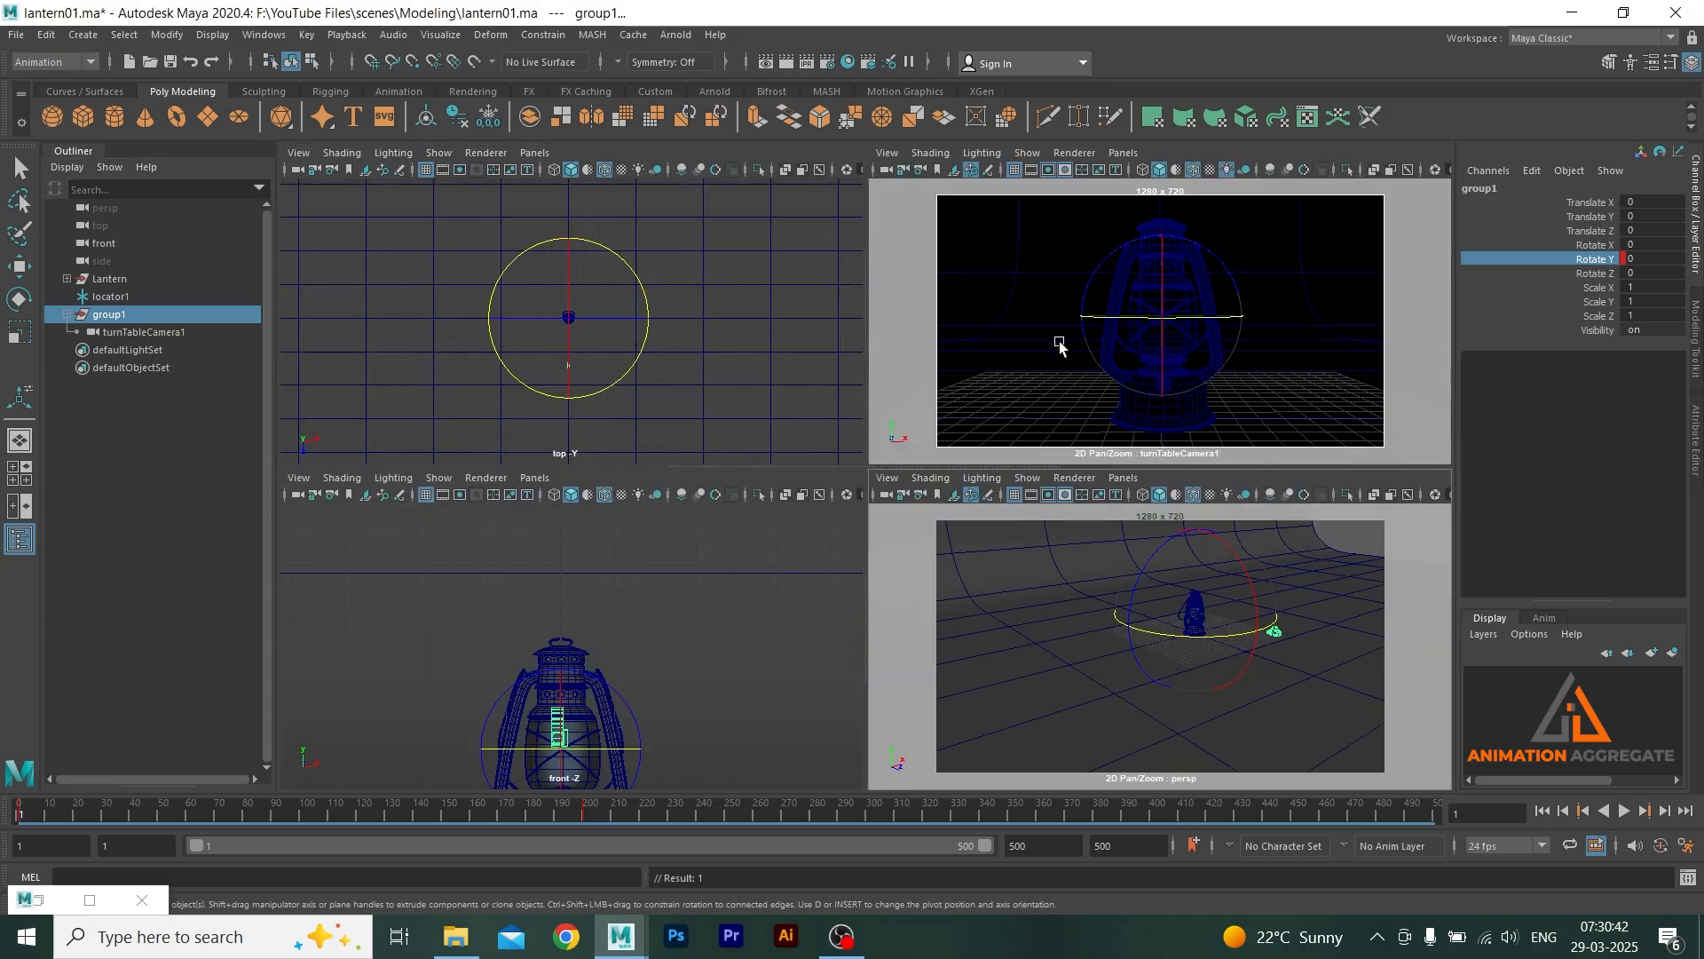
{"action": "key", "text": "space"}
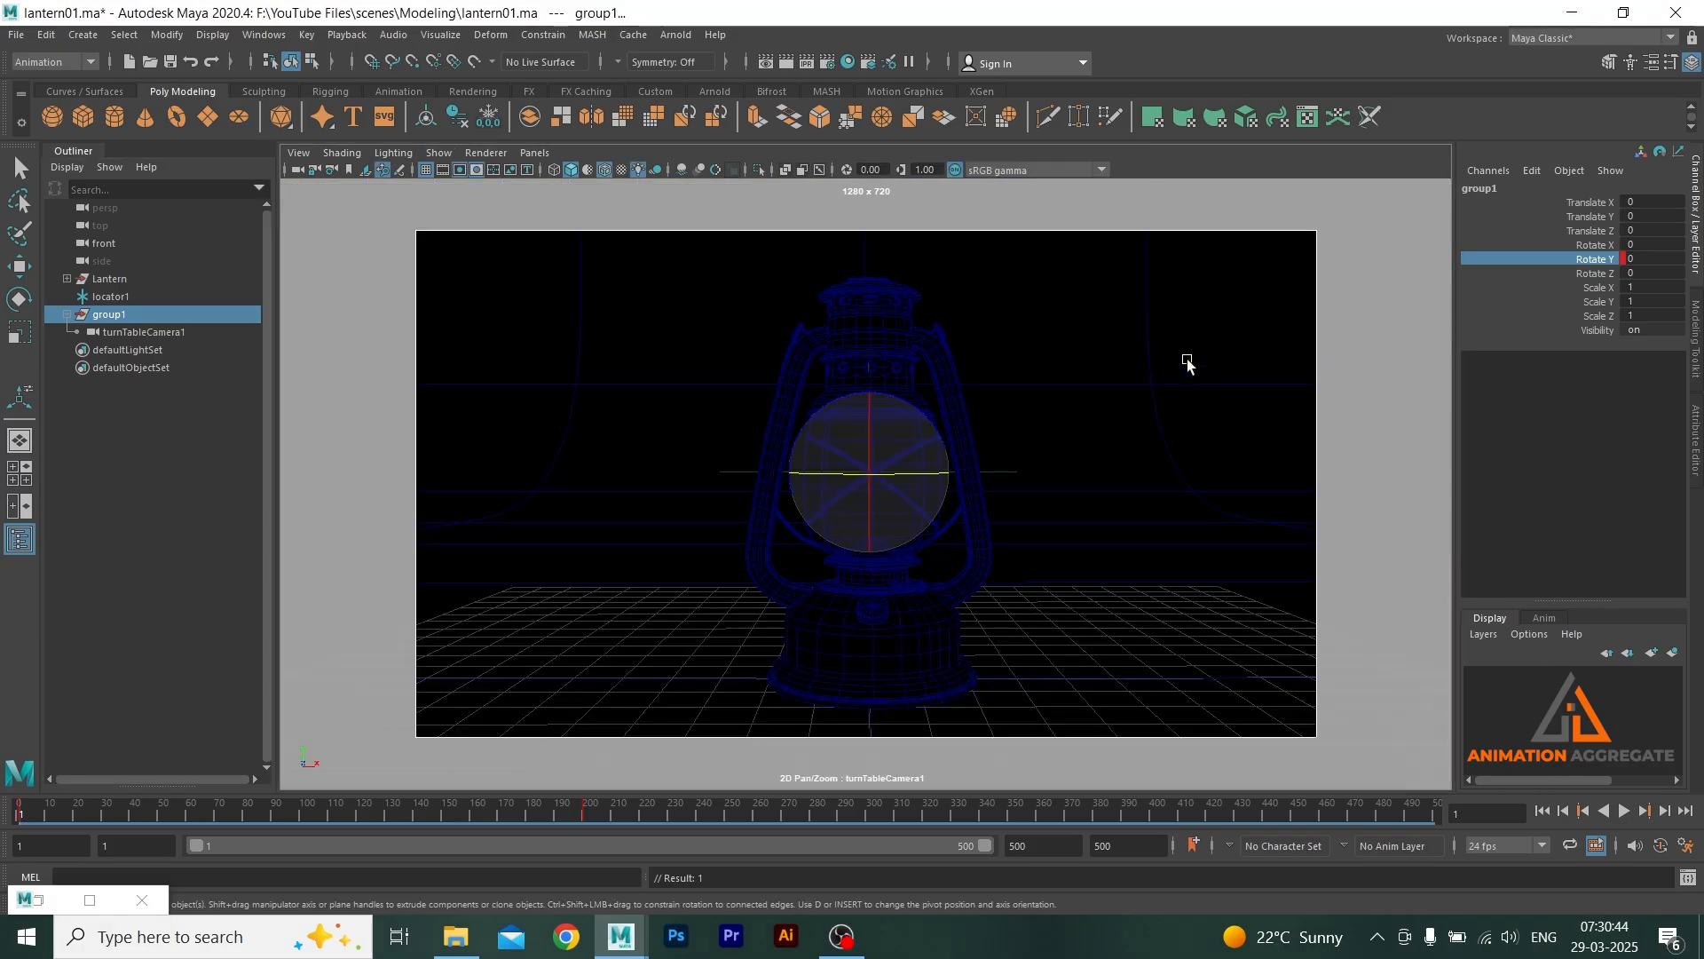
{"action": "key", "text": "5"}
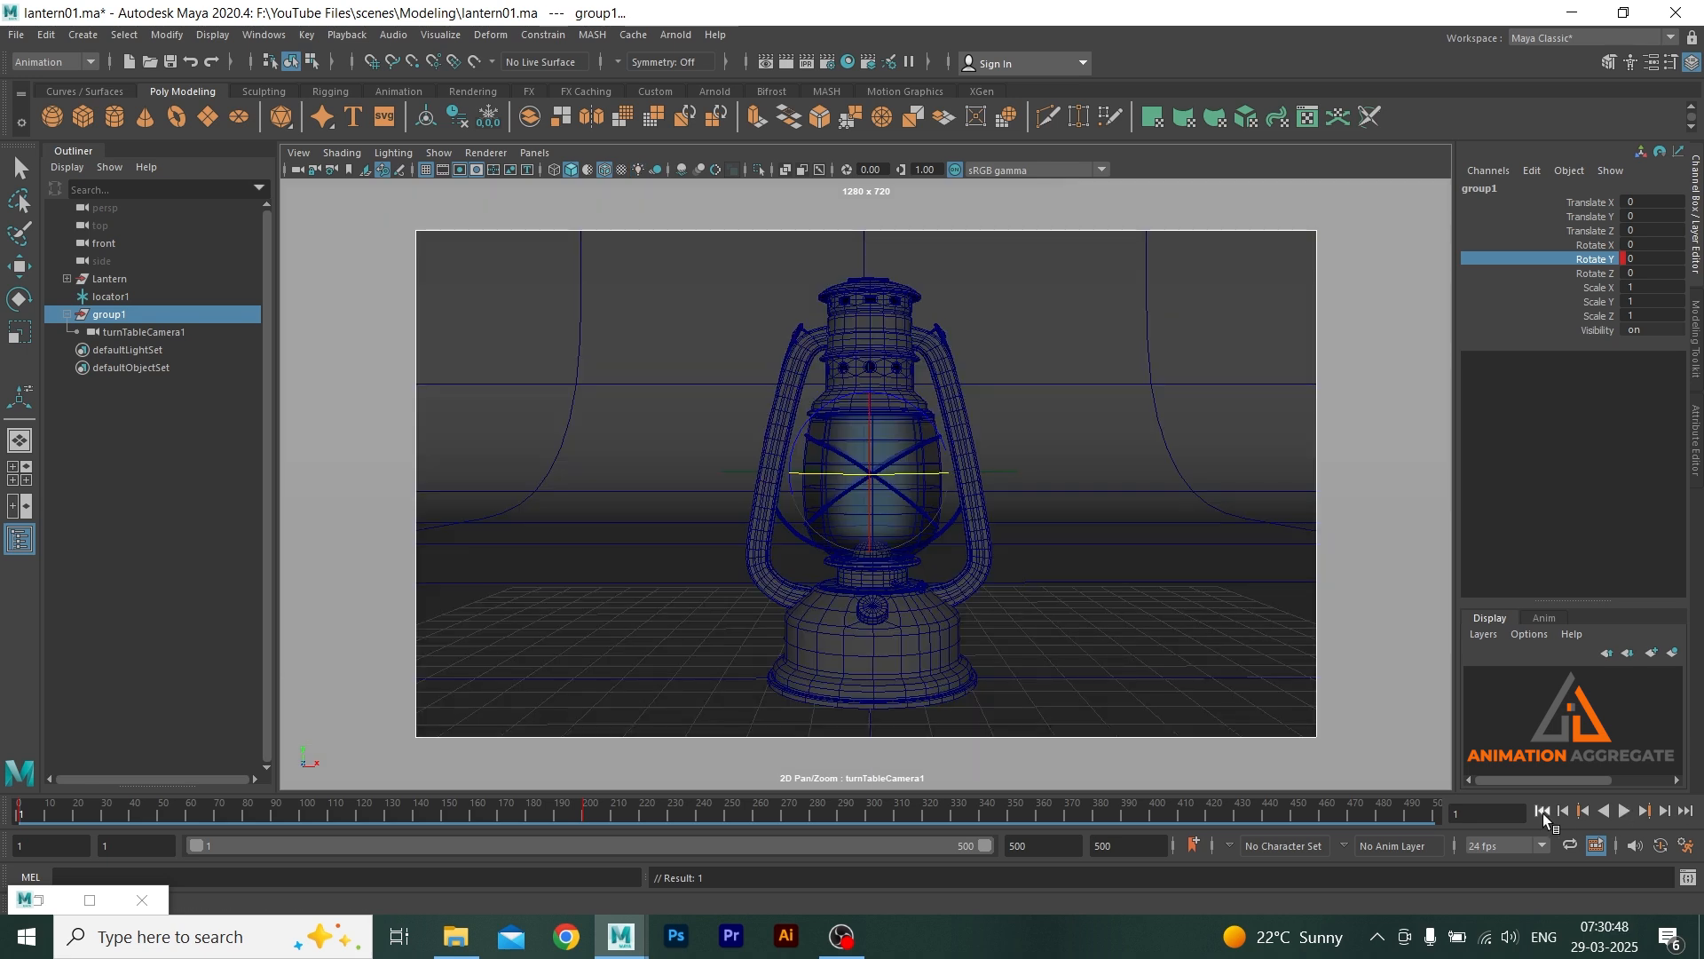
- Play the turntable animation, rewind to the first frame, and scrub to frame 195 to inspect the end of the rotation
{"action": "left_click", "coordinate": [1629, 808]}
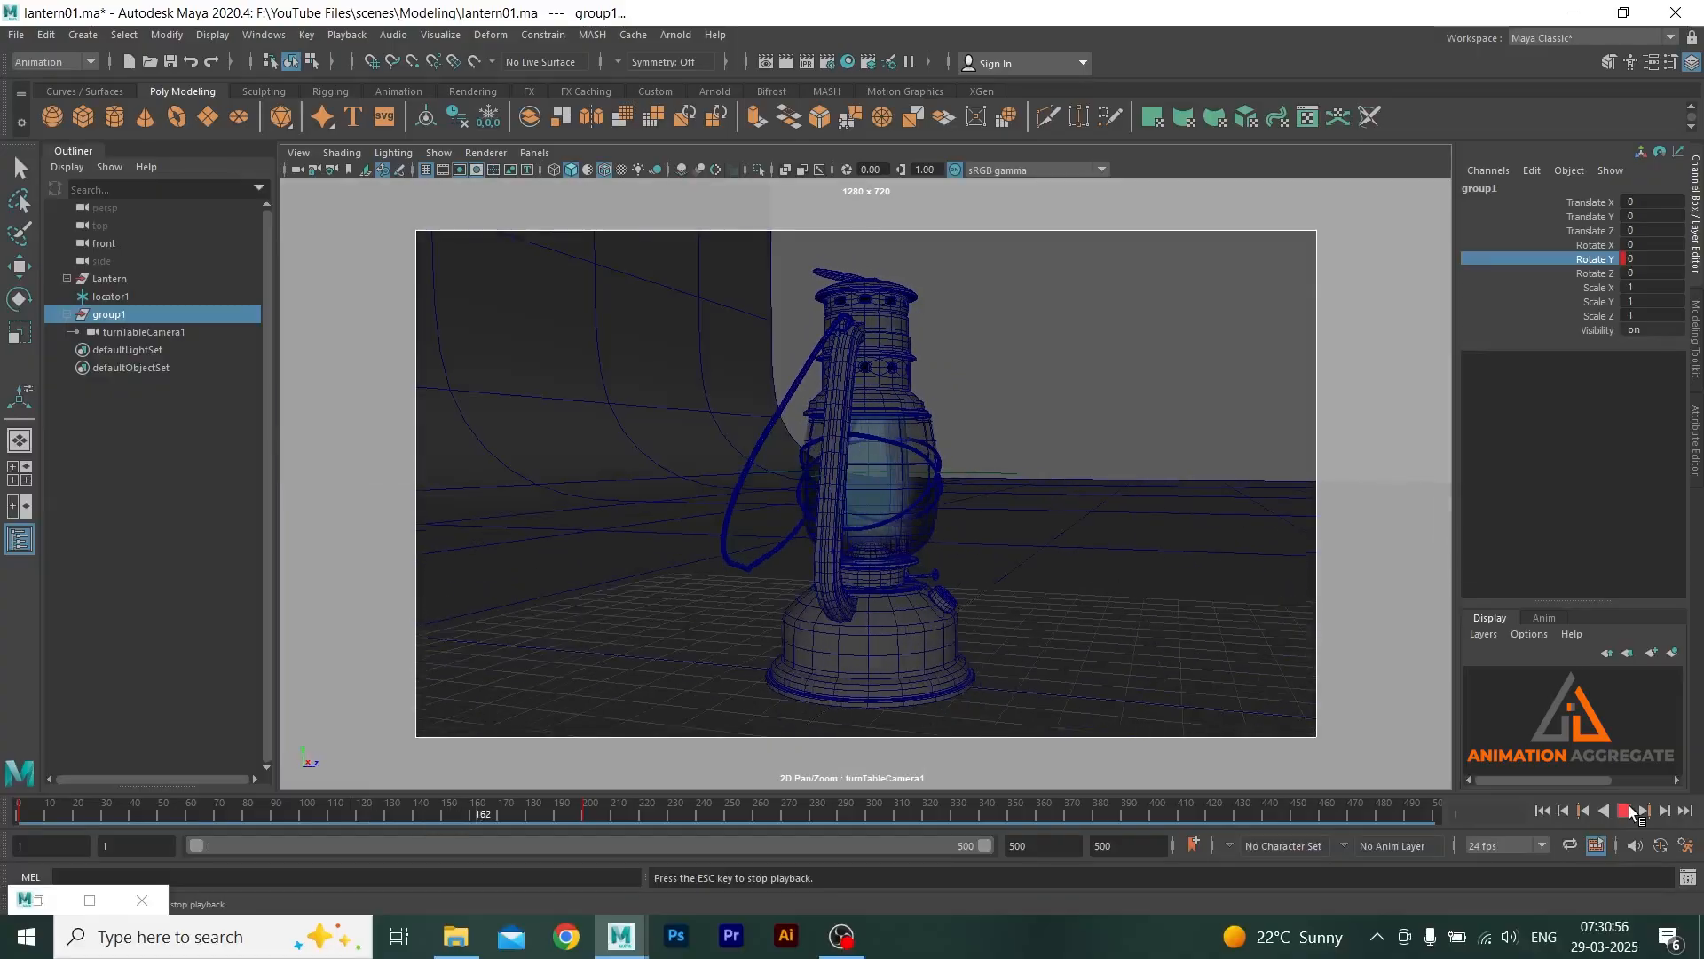
{"action": "left_click", "coordinate": [1626, 810]}
{"action": "left_click", "coordinate": [1543, 811]}
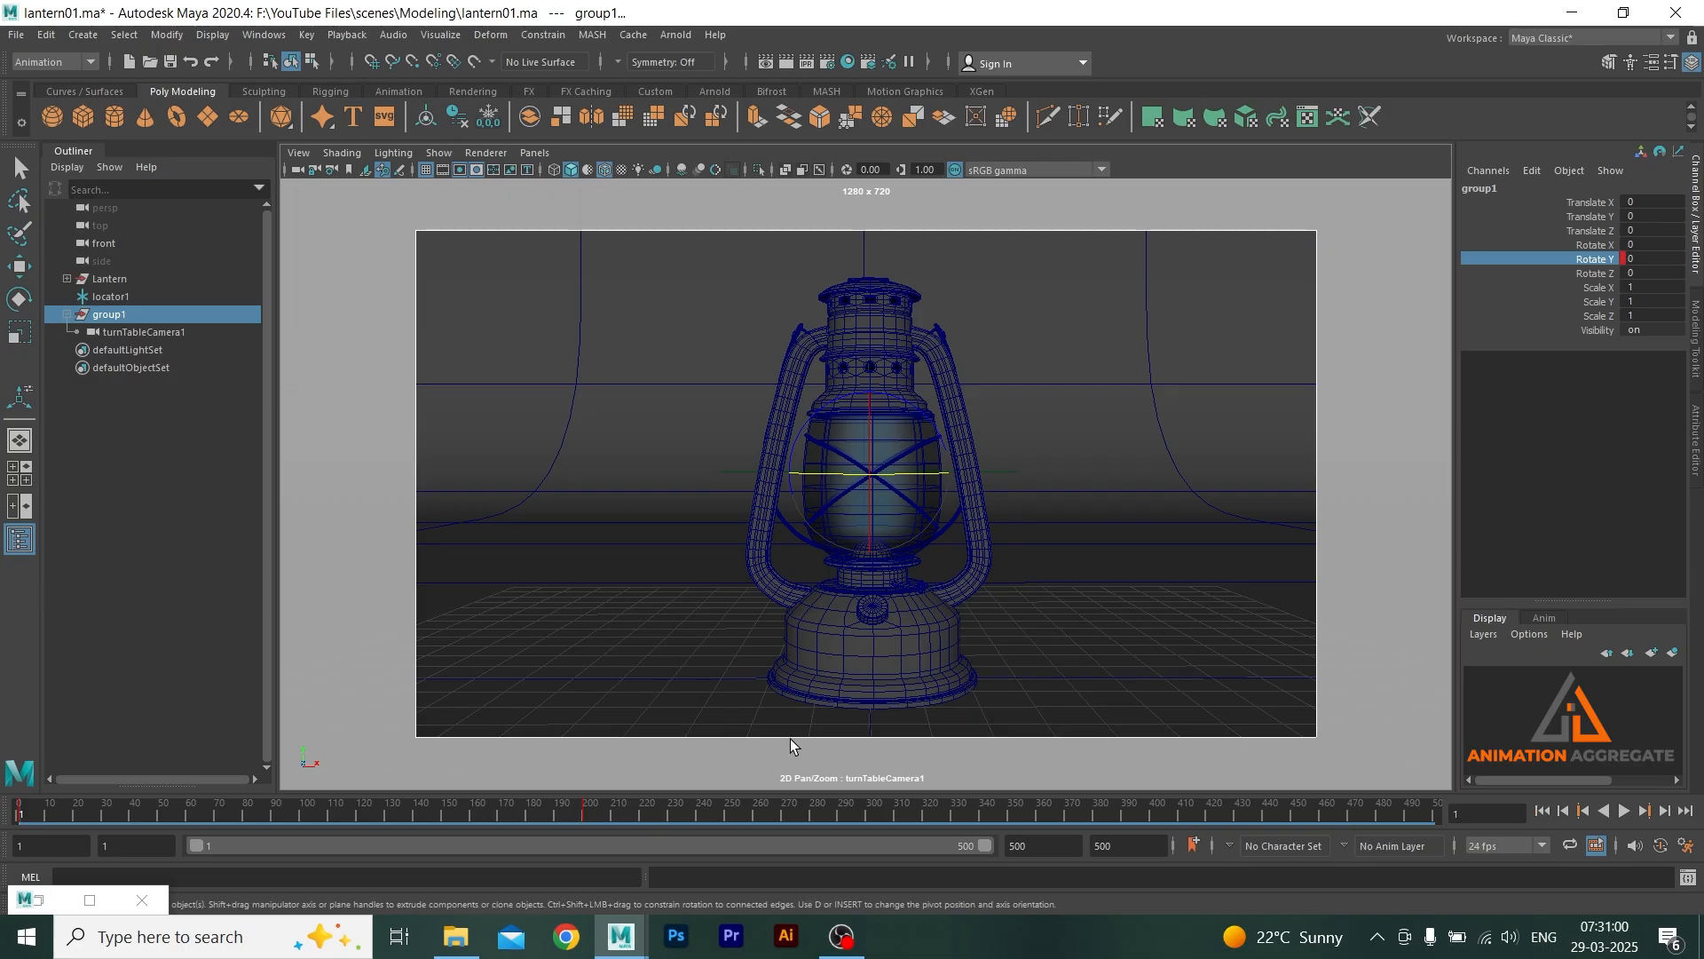
{"action": "left_click", "coordinate": [570, 812]}
{"action": "mouse_move", "coordinate": [571, 816]}
{"action": "left_mouse_down"}
{"action": "mouse_move", "coordinate": [604, 815]}
{"action": "mouse_move", "coordinate": [572, 810]}
{"action": "left_mouse_up"}
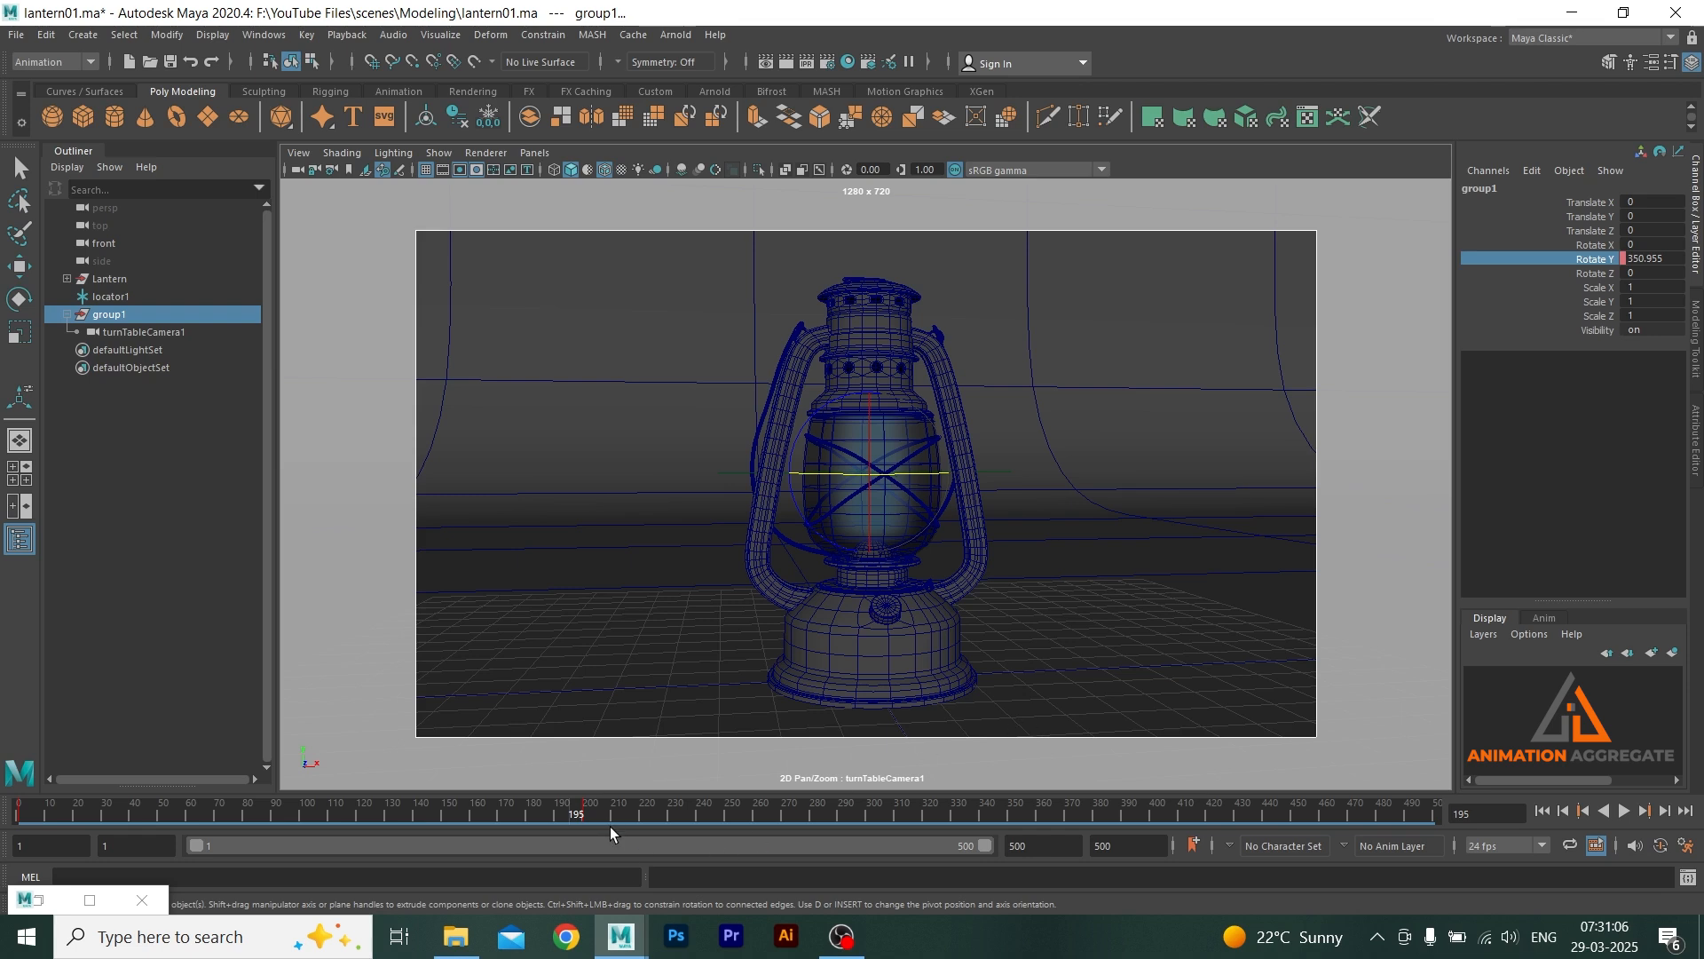
- Restore the Graph Editor and set the Rotate Y curve's post infinity to Cycle with Offset
{"action": "left_click", "coordinate": [45, 903]}
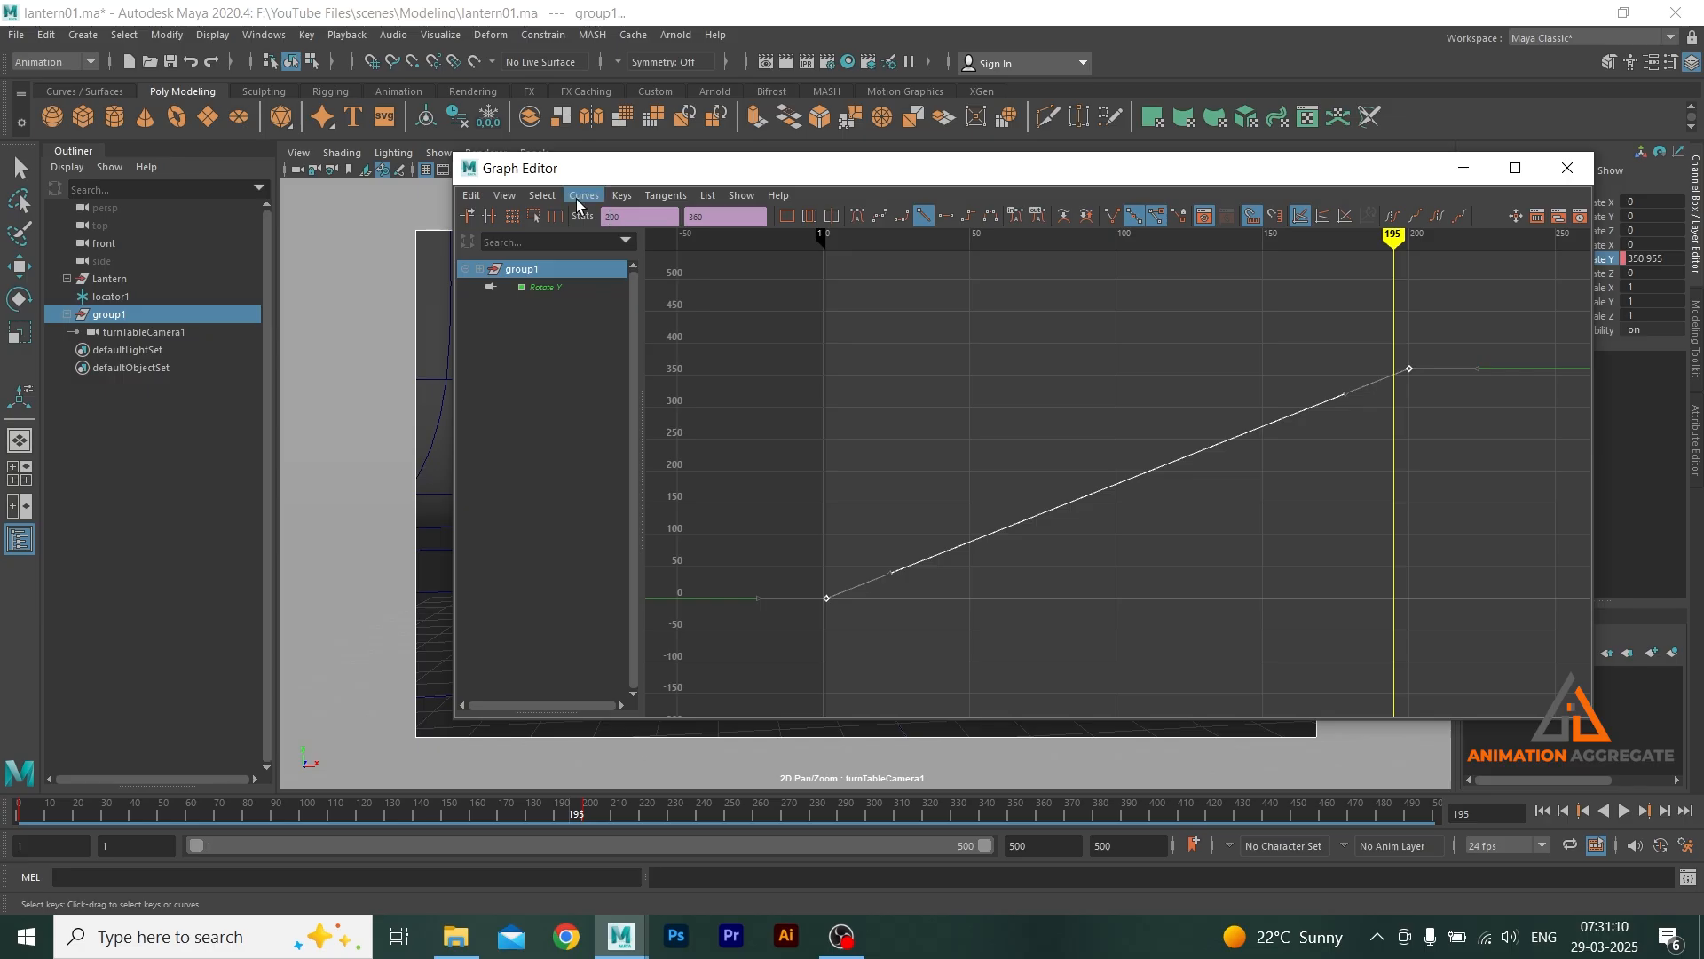
{"action": "left_click", "coordinate": [581, 197]}
{"action": "mouse_move", "coordinate": [597, 244]}
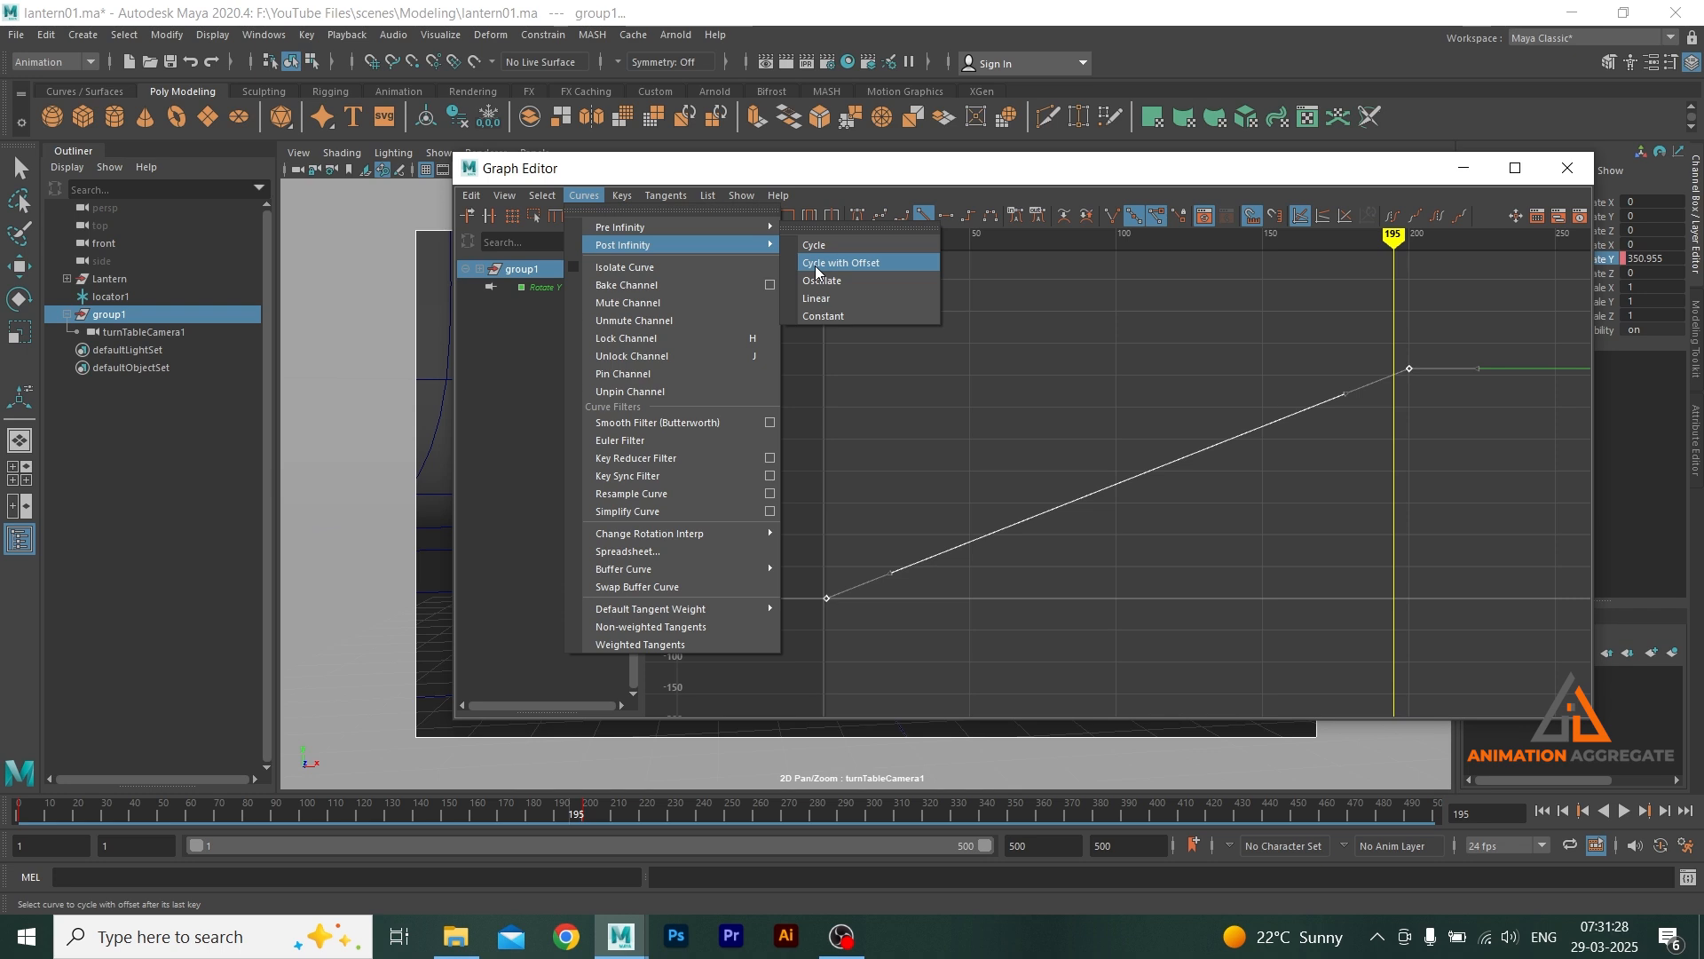
{"action": "left_click", "coordinate": [816, 267]}
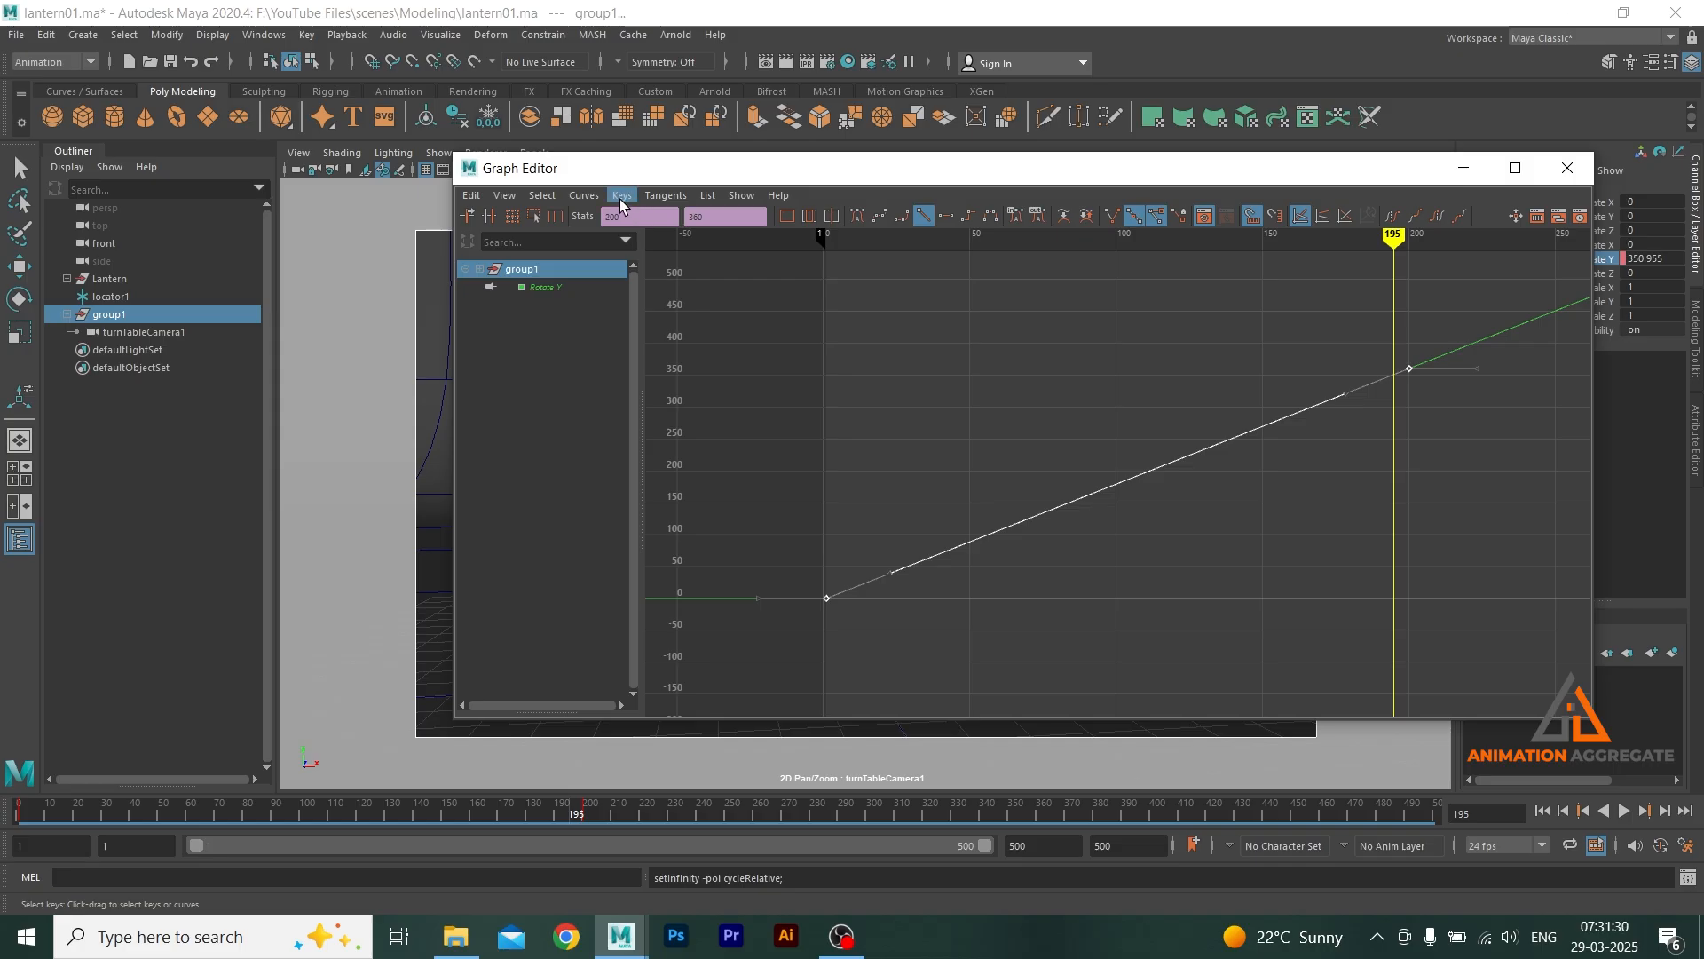
- Check the Post Infinity and Infinity display options, and examine how the Rotate Y curve extends past its last key
{"action": "left_click", "coordinate": [593, 197]}
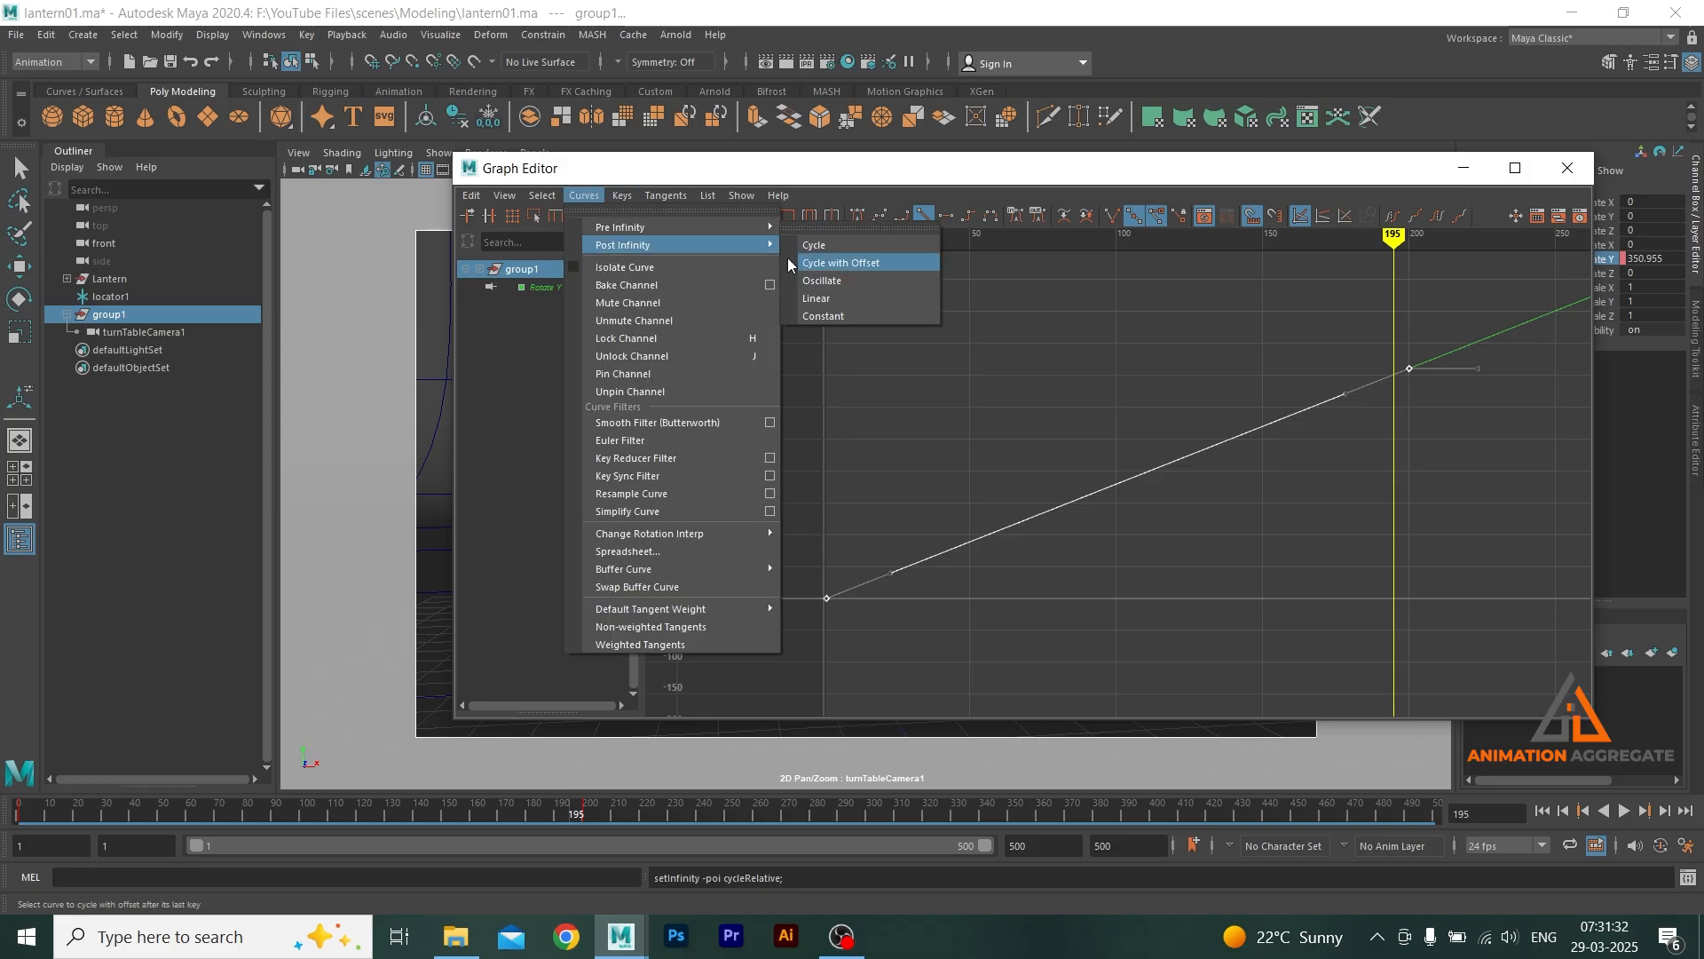
{"action": "left_click", "coordinate": [509, 197]}
{"action": "left_click", "coordinate": [509, 196]}
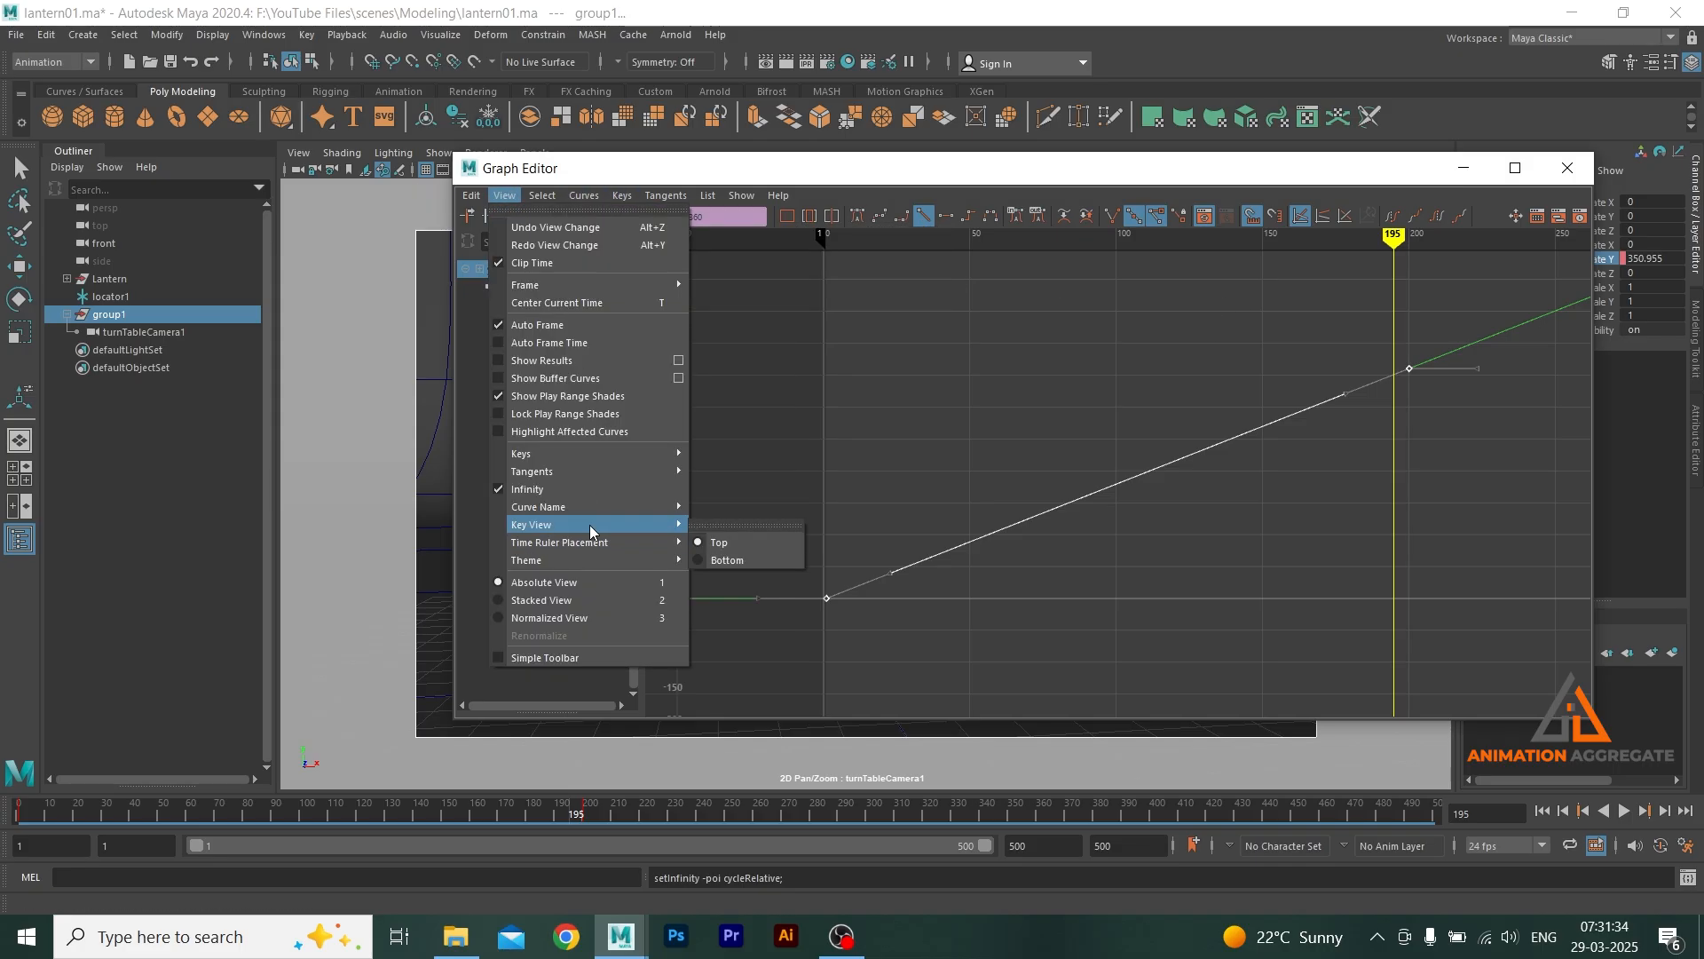
{"action": "left_click", "coordinate": [1170, 474]}
{"action": "scroll", "coordinate": [1170, 473], "scroll_direction": "down", "scroll_amount": 8}
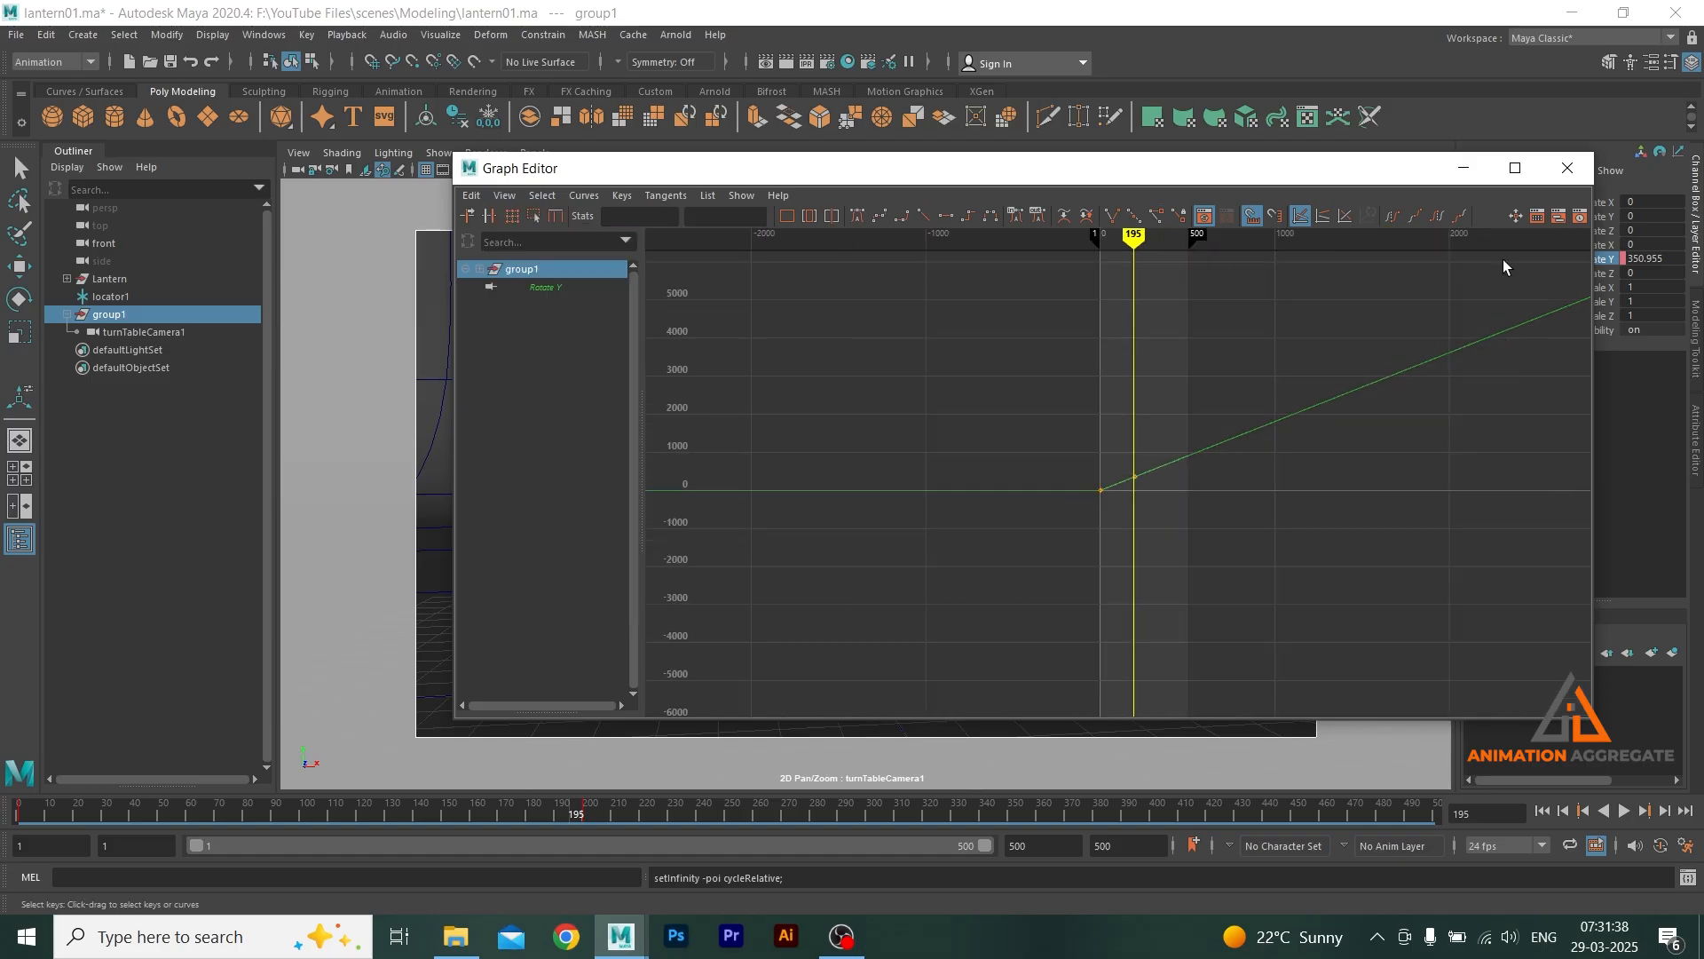
- Minimize the Graph Editor, play the turntable from the first frame to check the continuous rotation, and rewind
{"action": "left_click", "coordinate": [1464, 168]}
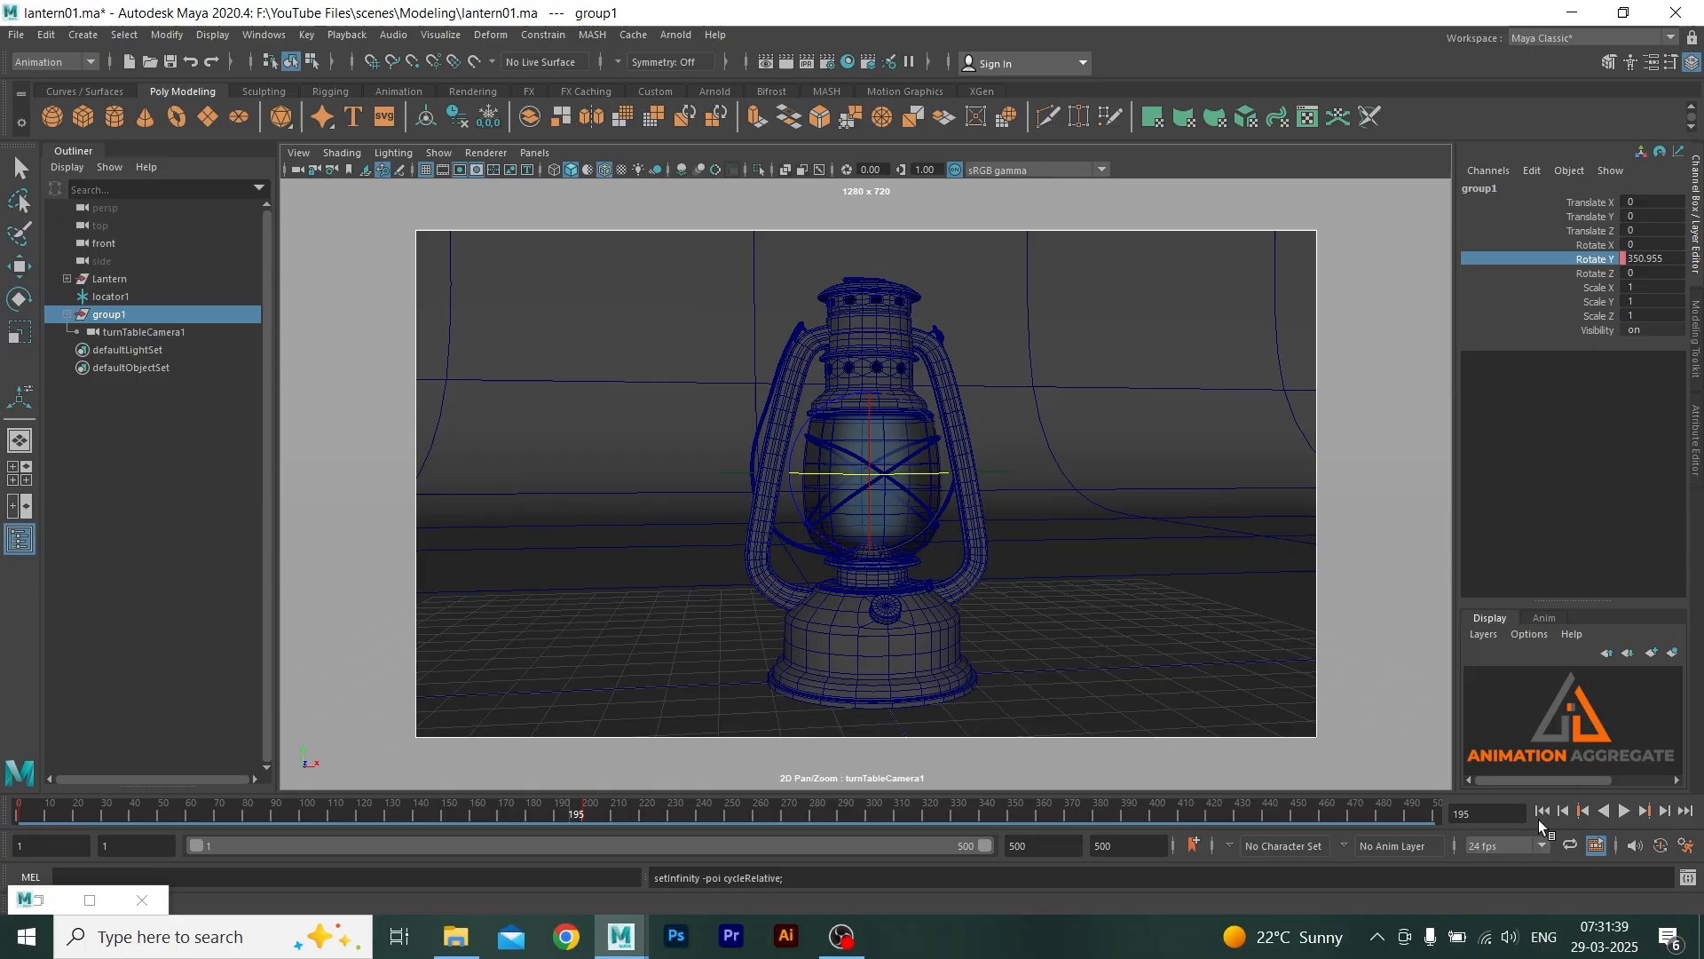
{"action": "left_click", "coordinate": [1542, 811]}
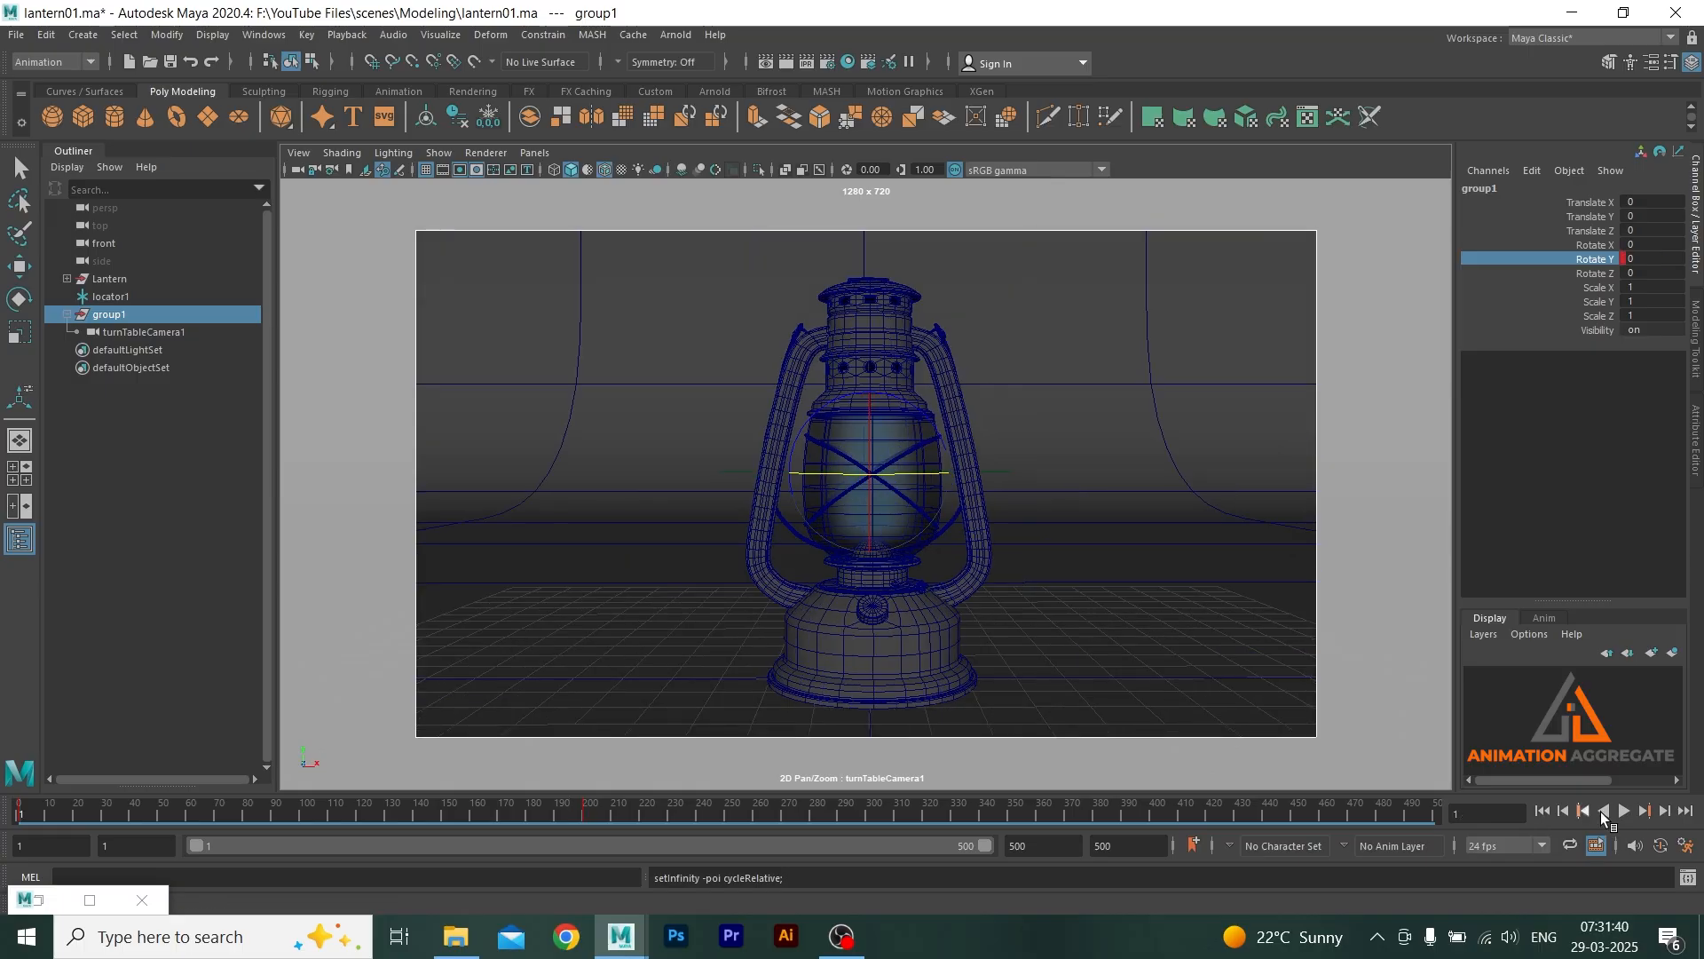
{"action": "left_click", "coordinate": [1622, 808]}
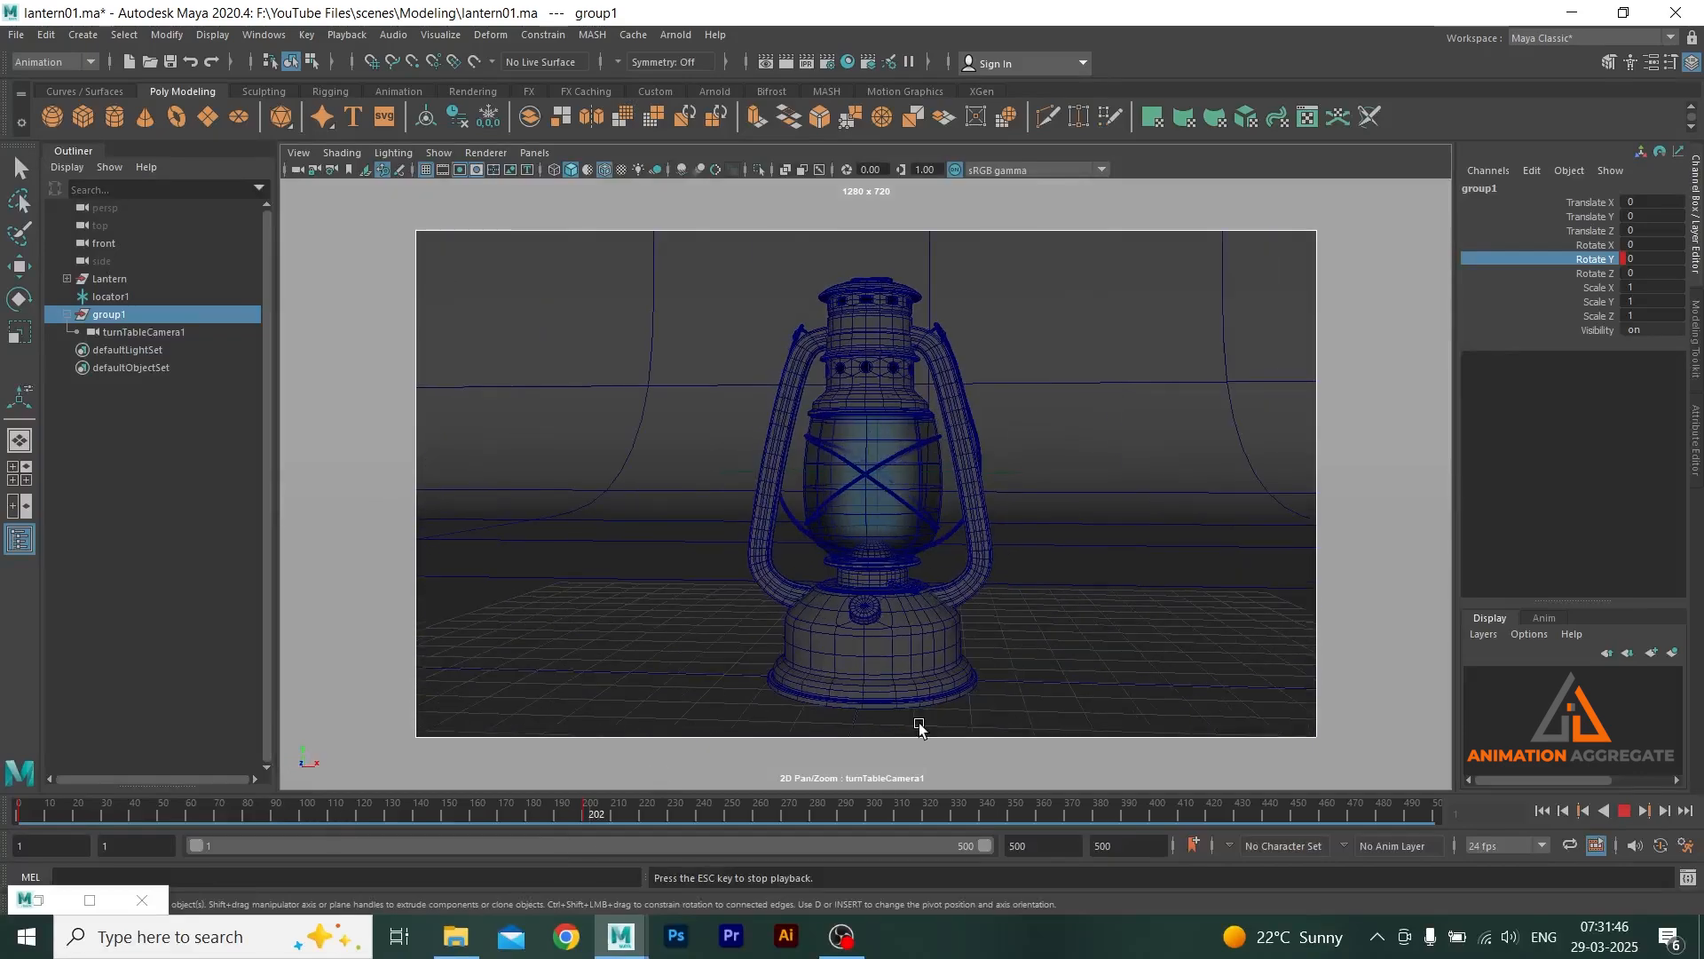
{"action": "left_click", "coordinate": [1625, 810]}
{"action": "left_click", "coordinate": [1542, 812]}
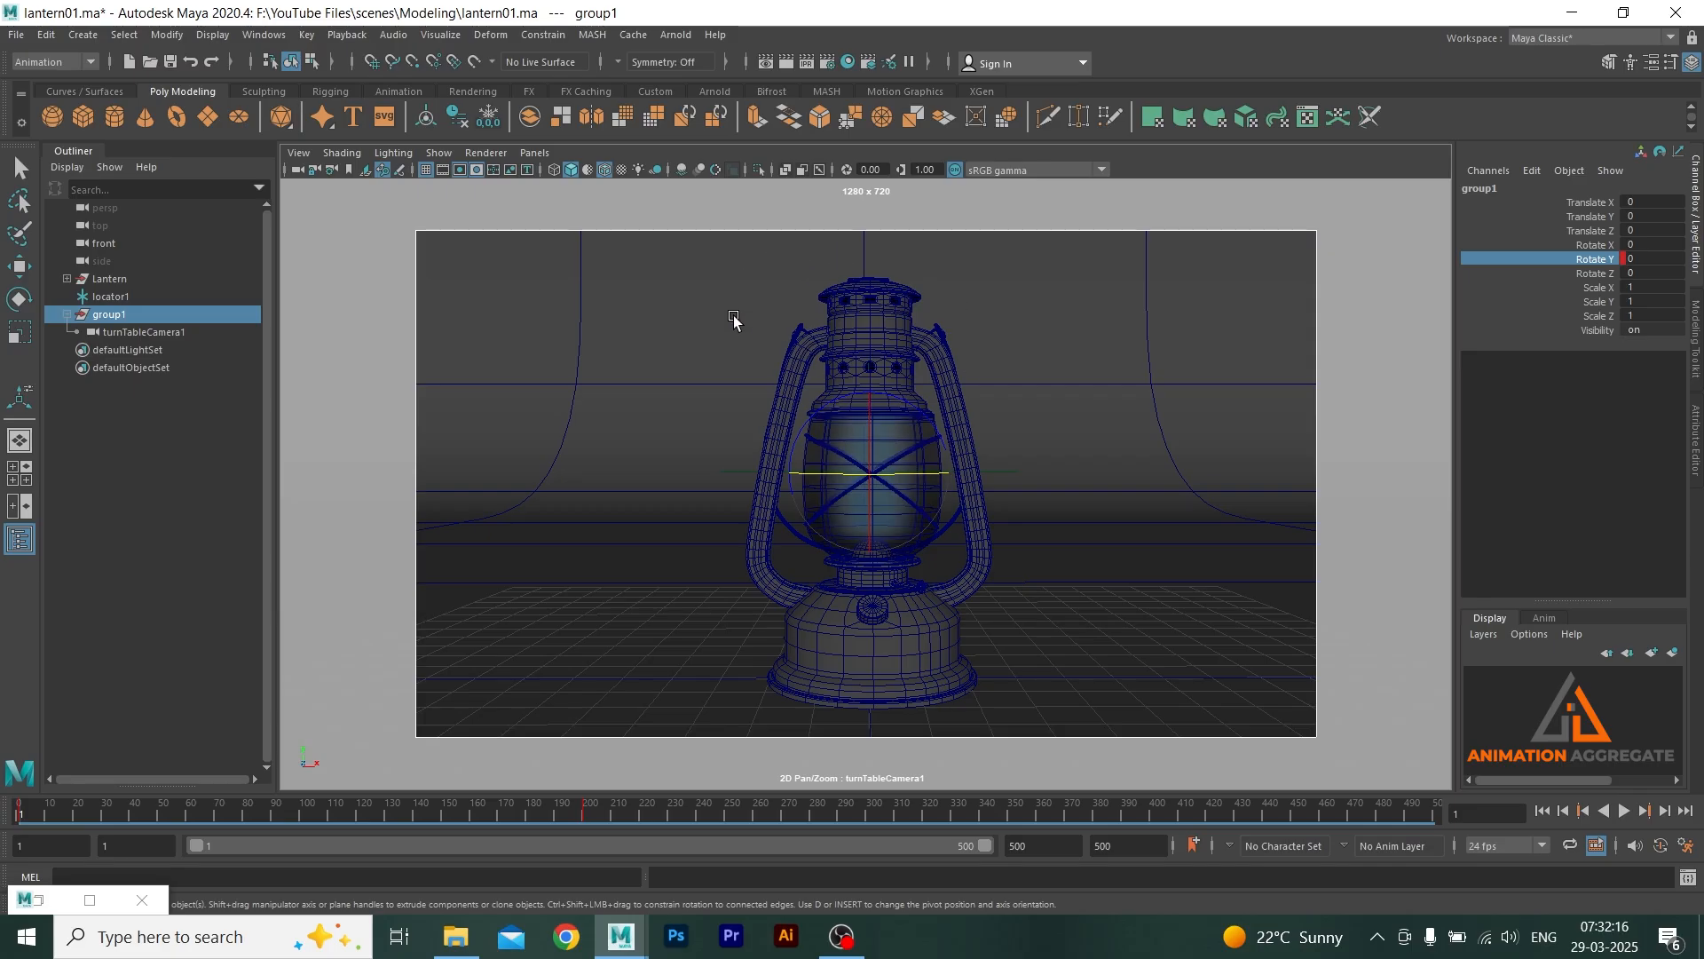
- Collapse group1 in the Outliner, clear the selection, and keep the turnTableCamera1 view maximized with the Move tool active
{"action": "left_click", "coordinate": [67, 315]}
{"action": "left_click", "coordinate": [131, 450]}
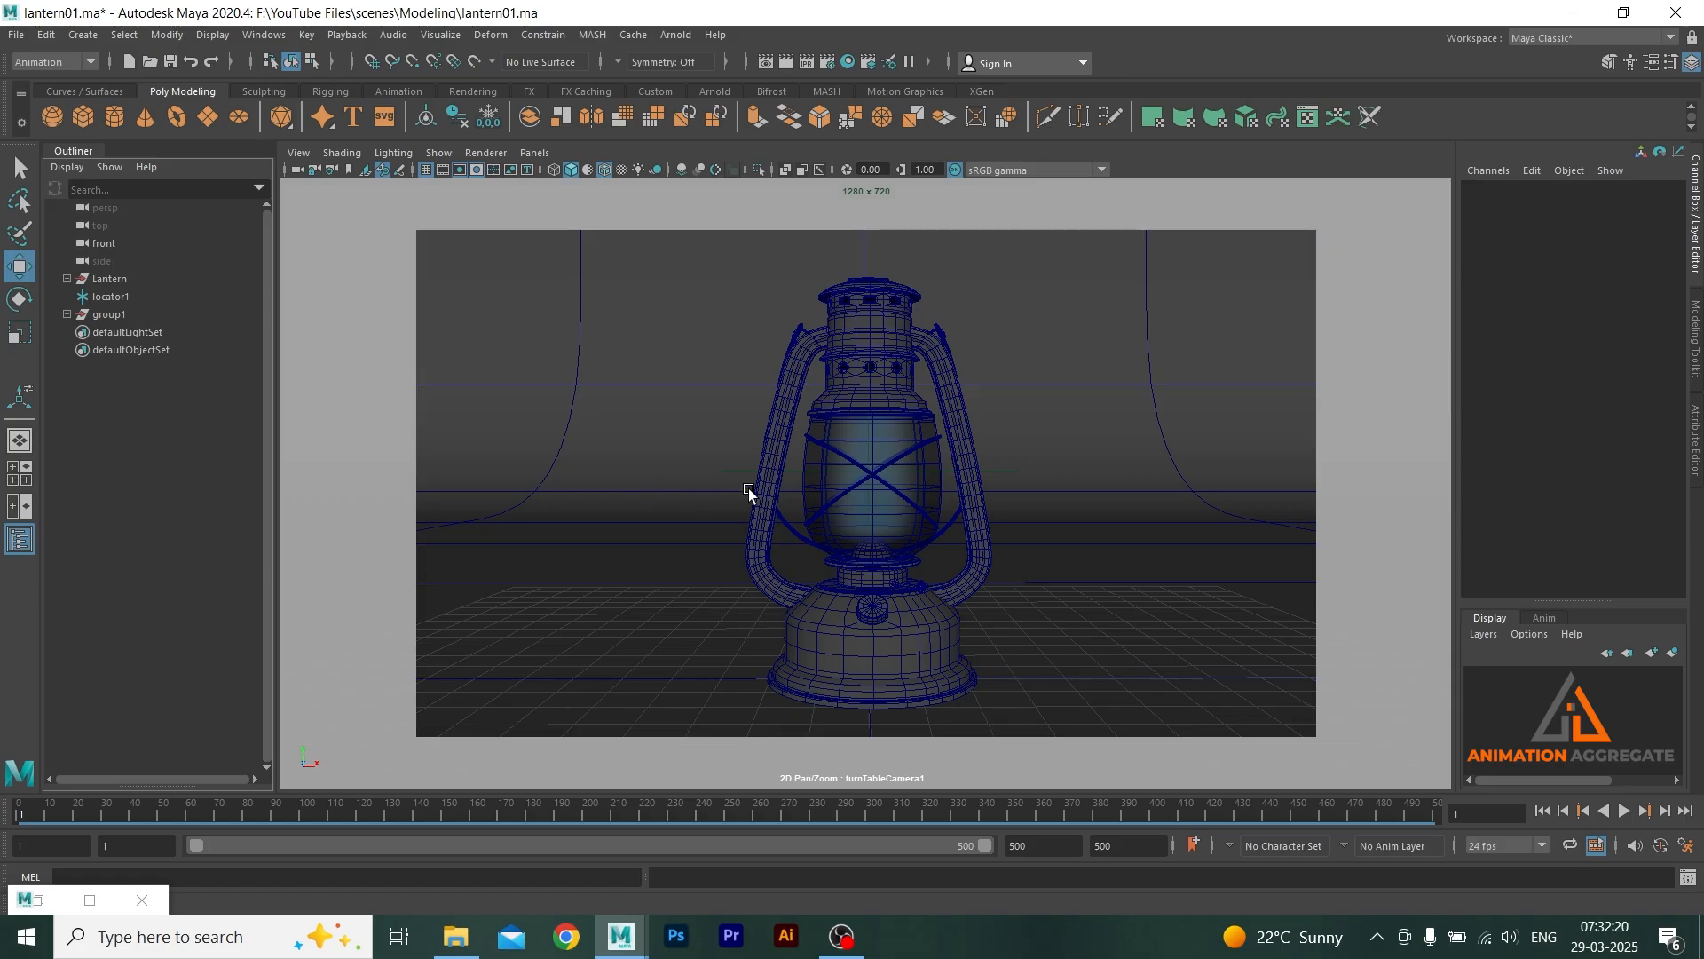
{"action": "key", "text": "w"}
{"action": "key", "text": "space"}
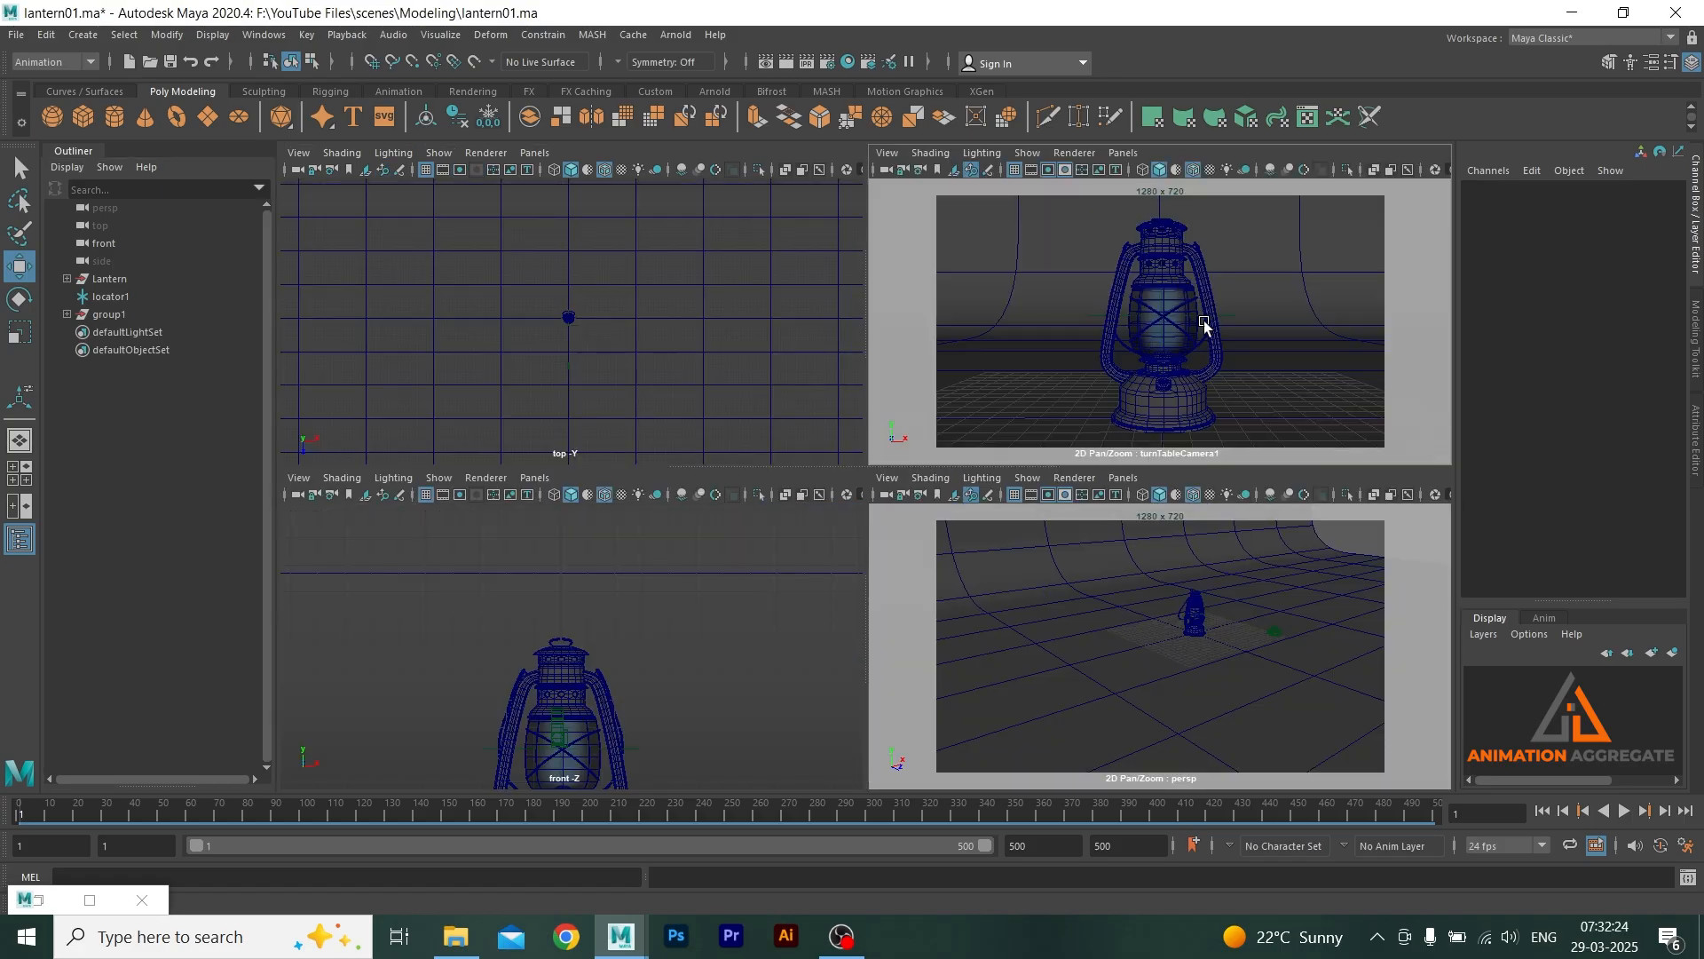
{"action": "key", "text": "space"}
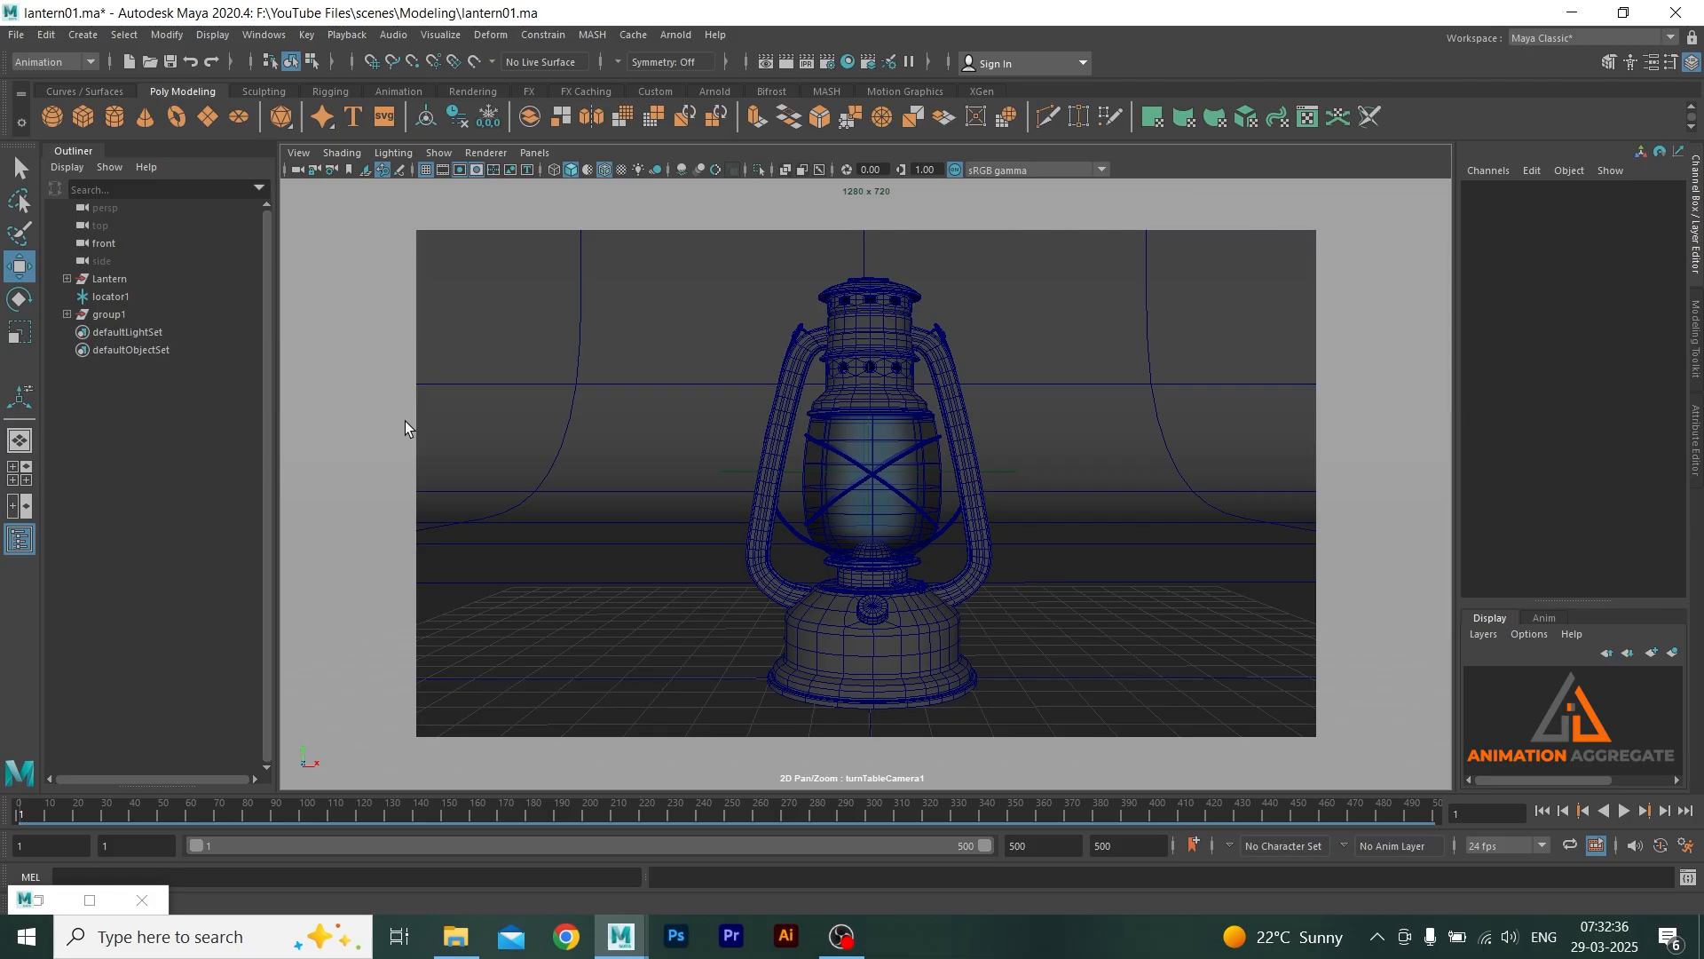
- Rename locator1 as cam01_LOC in the Outliner
{"action": "left_click", "coordinate": [99, 314]}
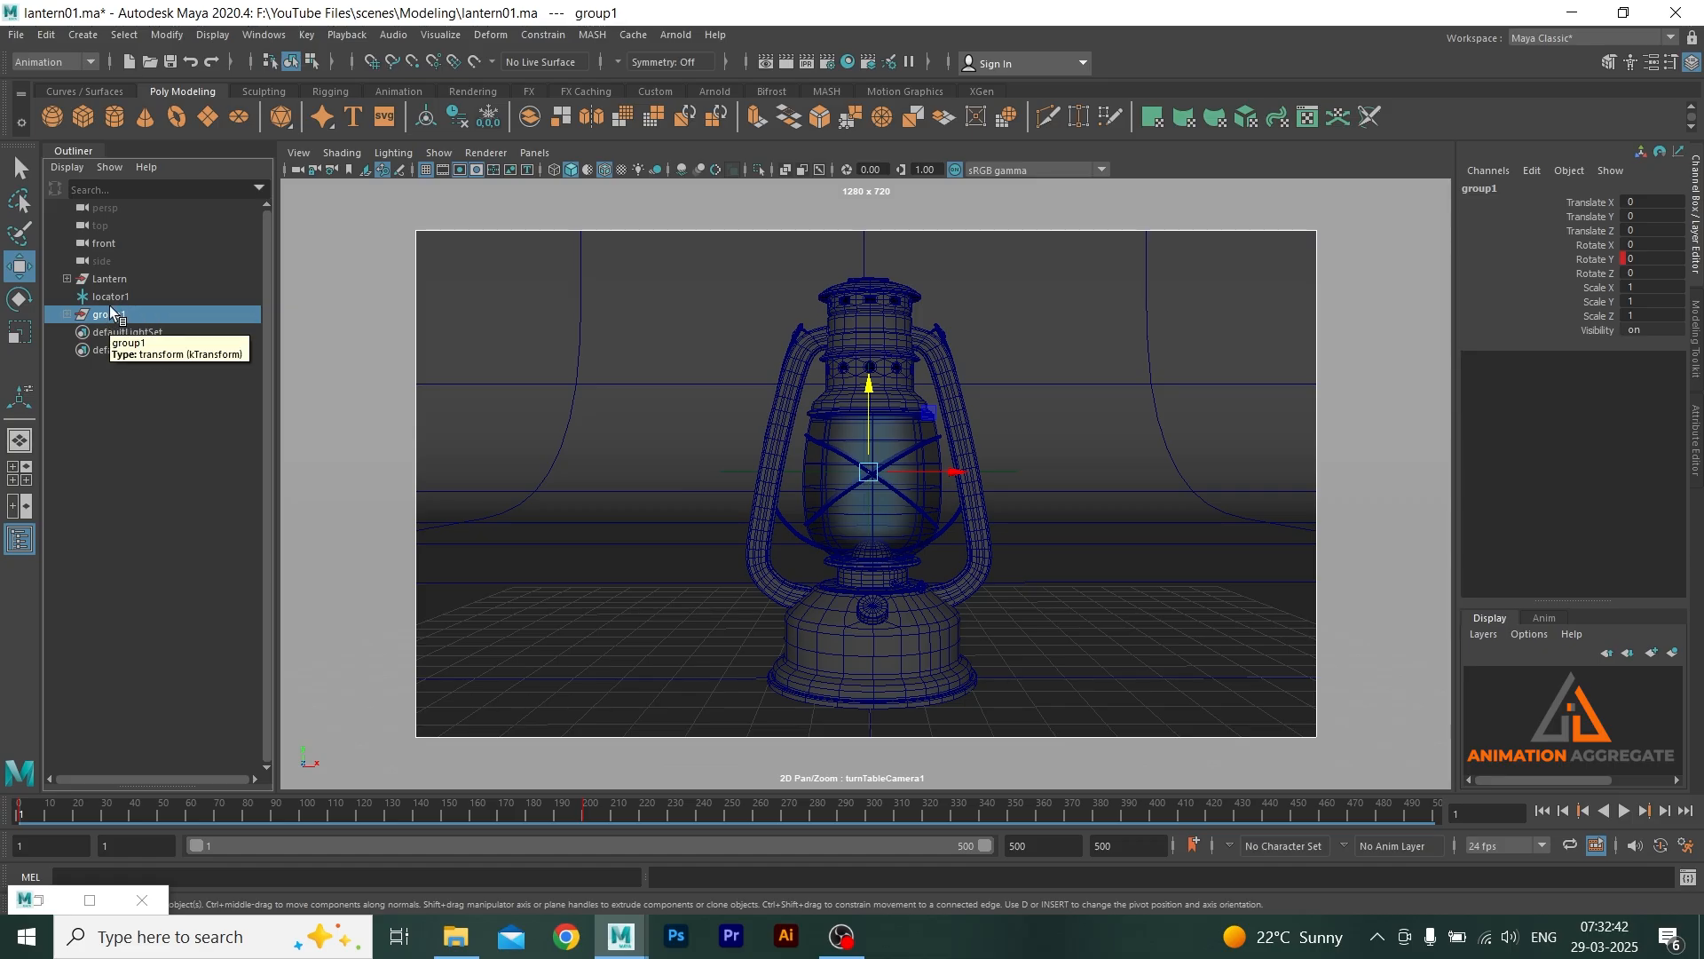
{"action": "double_click", "coordinate": [113, 297]}
{"action": "type", "text": "cam01_LOC"}
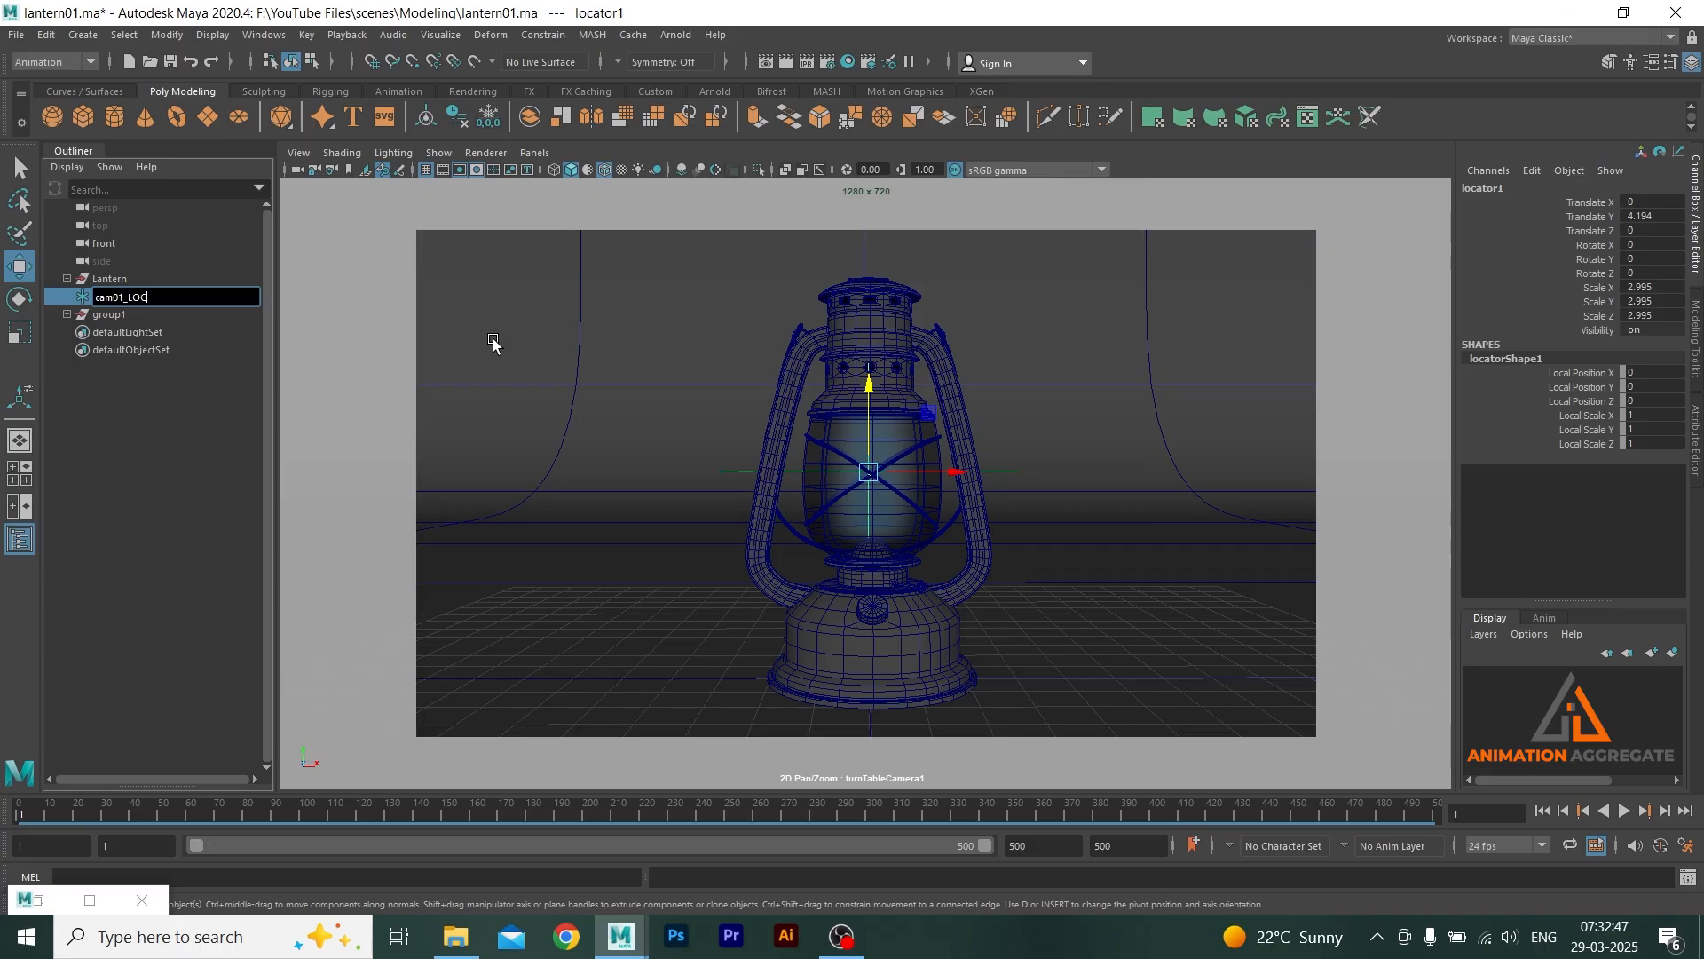
{"action": "key", "text": "Return"}
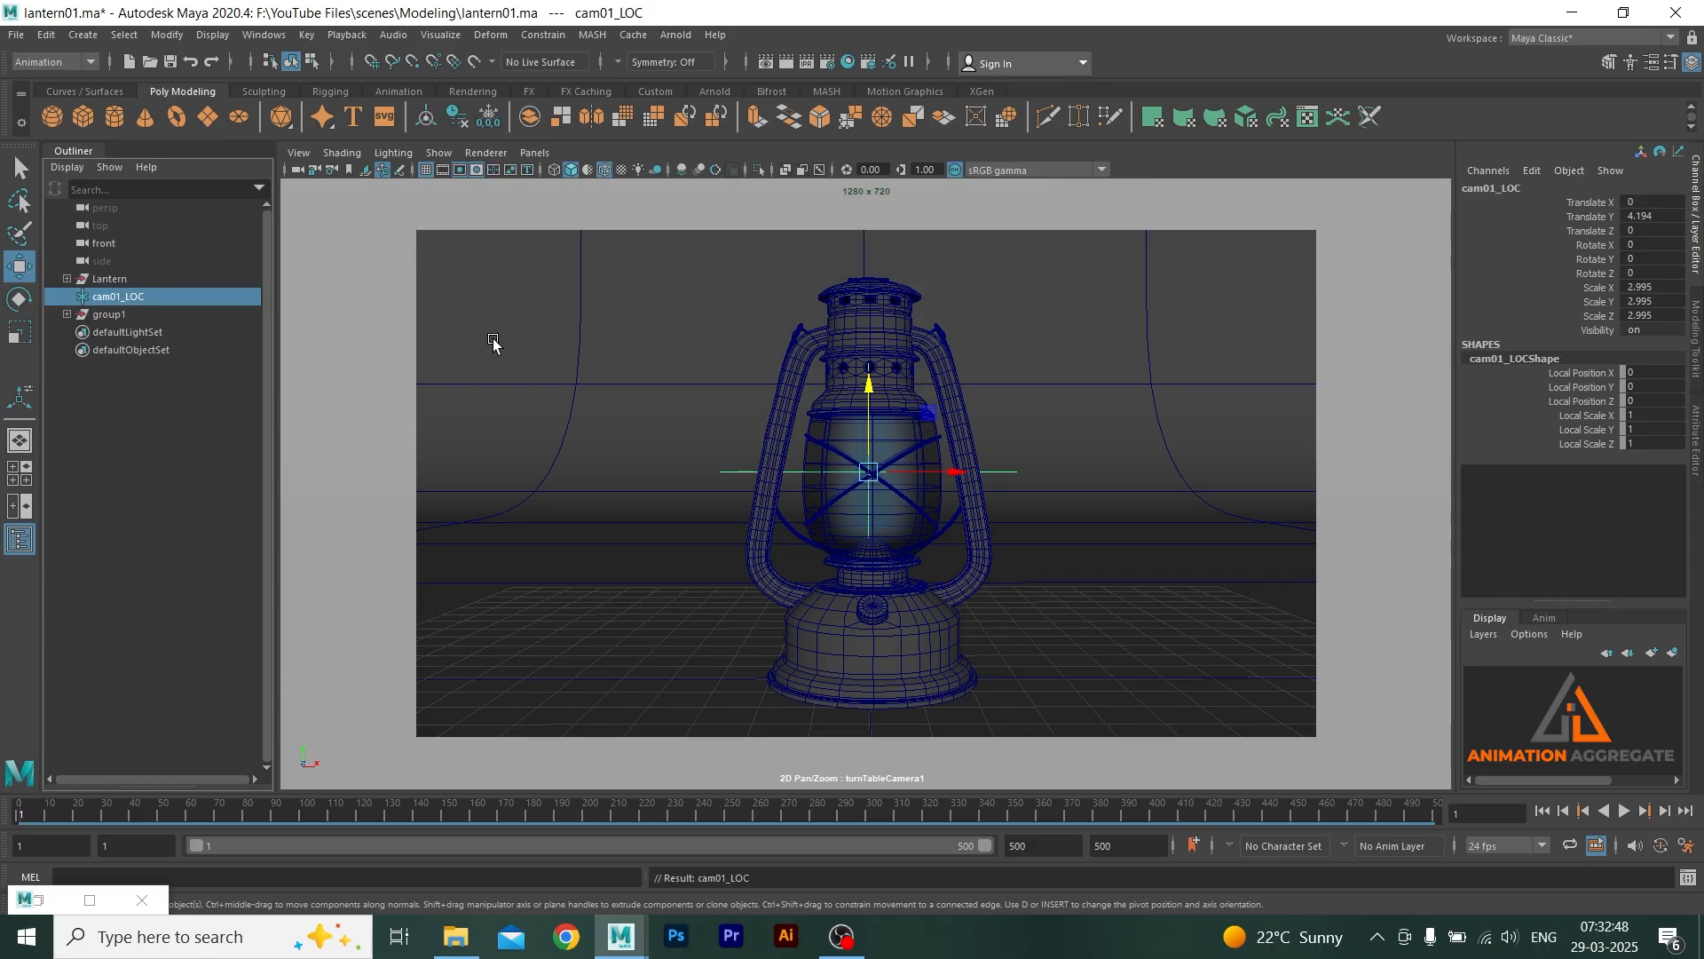
- Rename group1, which holds the turntable camera, as cam01_GRP
{"action": "double_click", "coordinate": [138, 316]}
{"action": "type", "text": "cam01"}
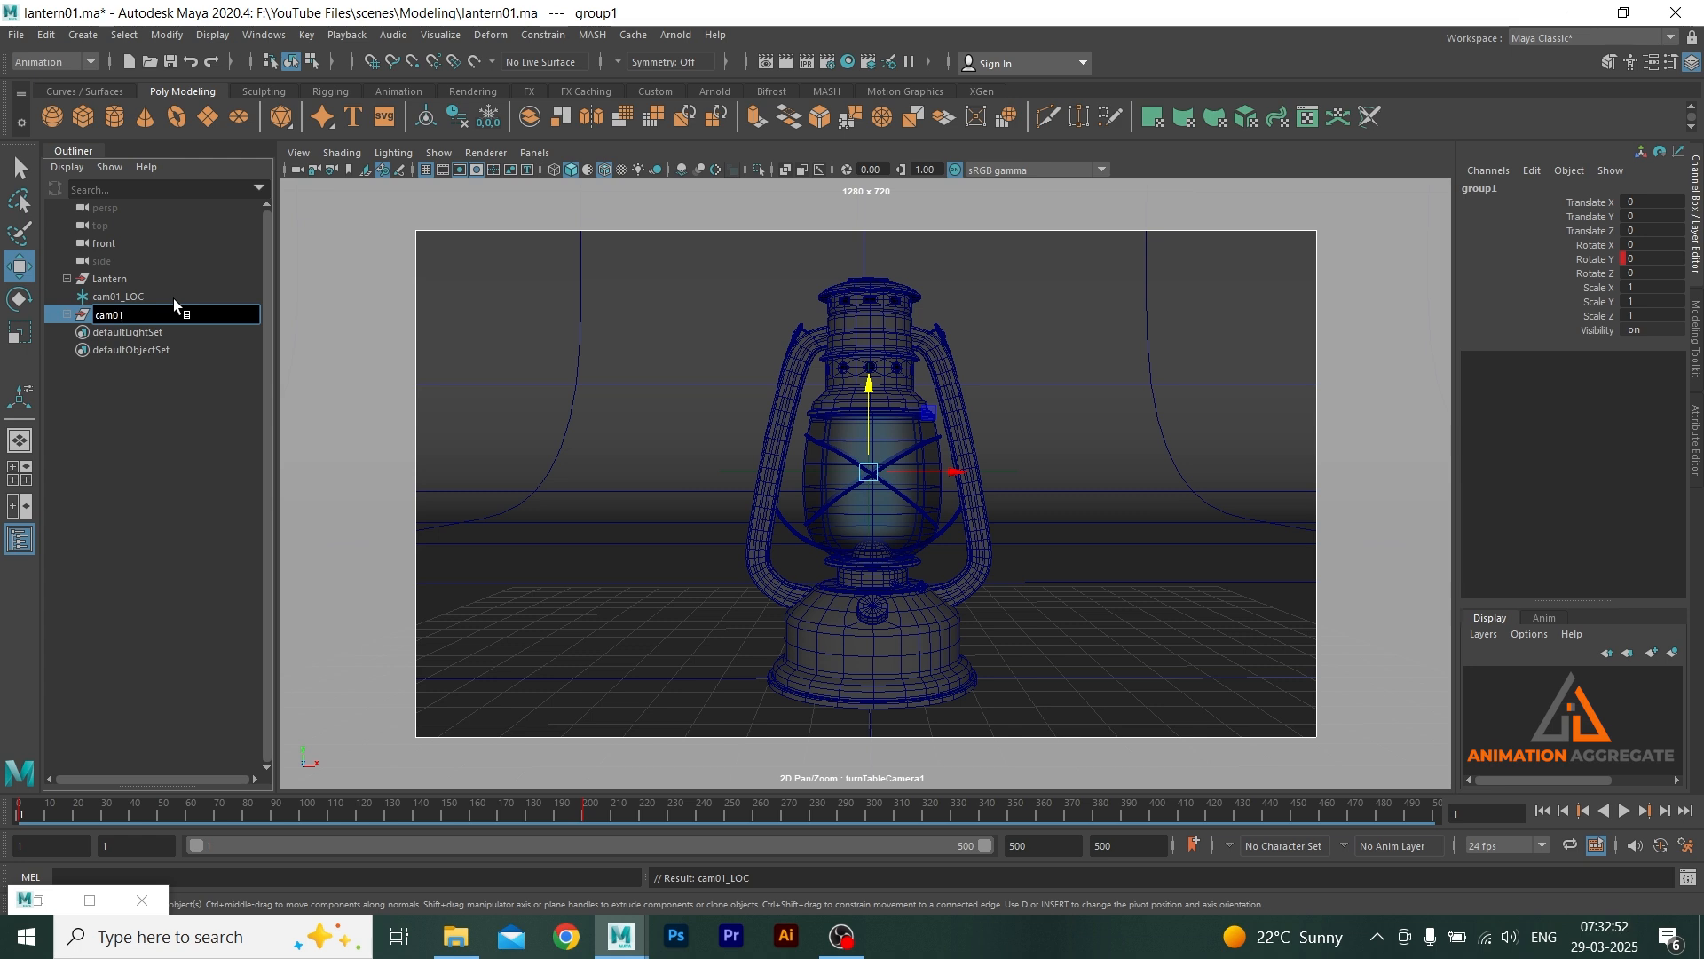
{"action": "type", "text": "_GRP"}
{"action": "key", "text": "Return"}
- Parent cam01_LOC under cam01_GRP and expand the group in the Outliner
{"action": "left_click", "coordinate": [126, 293]}
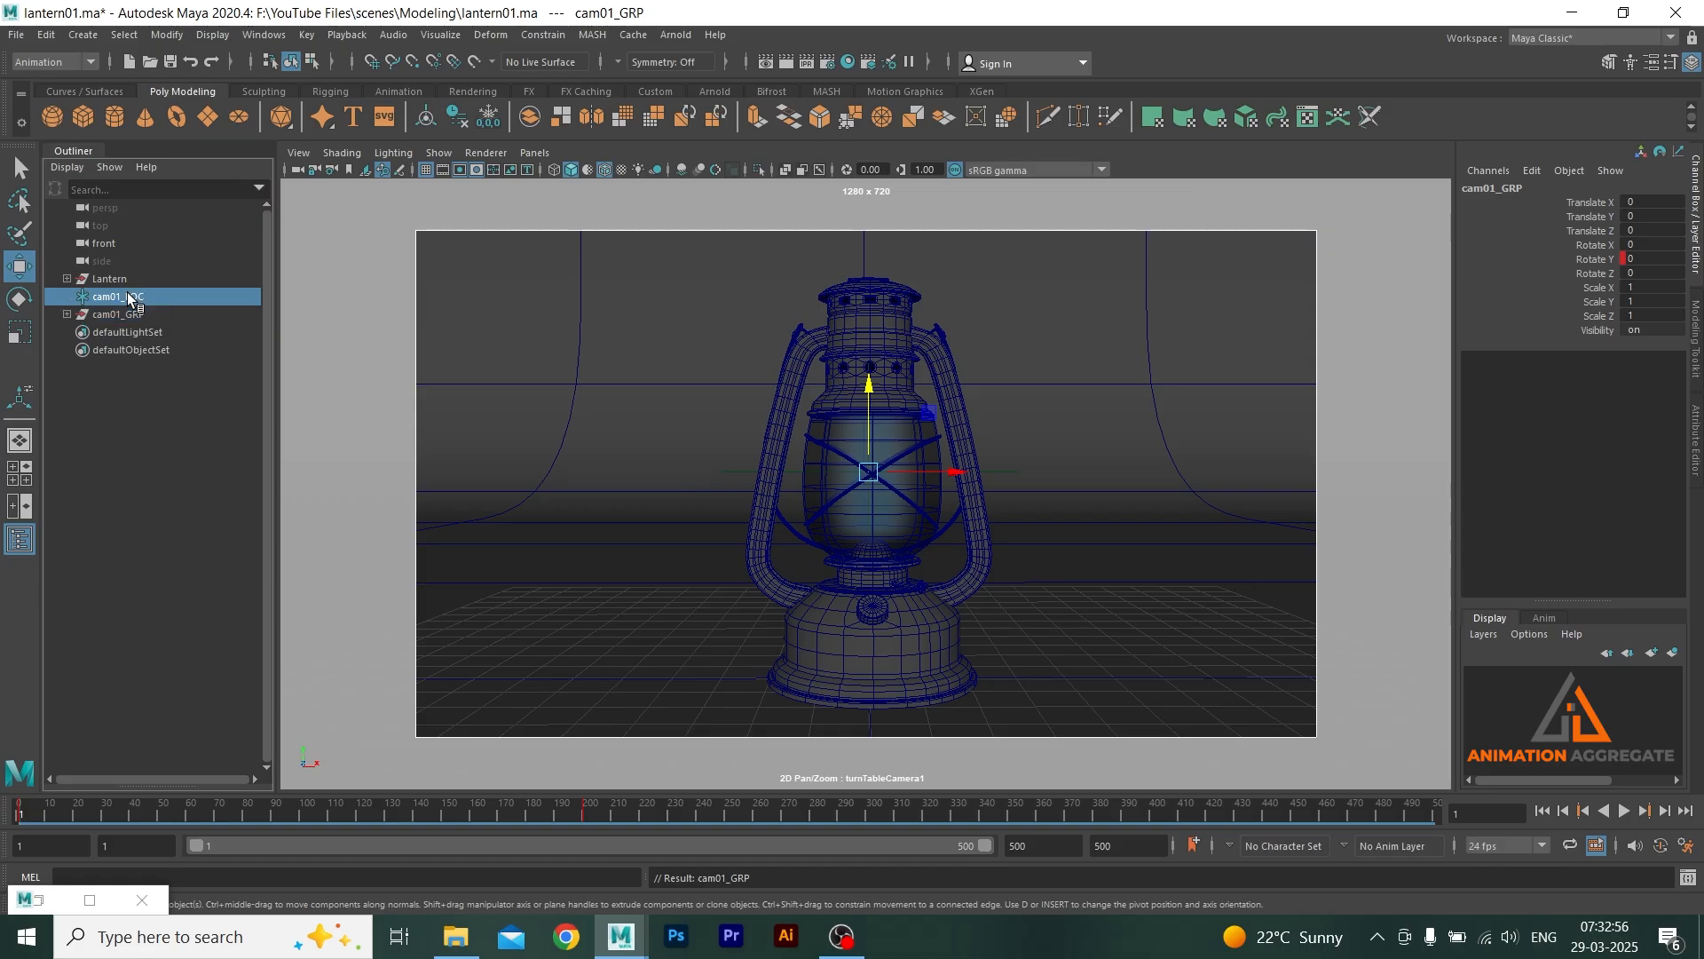
{"action": "middle_click_drag", "start_coordinate": [129, 300], "coordinate": [126, 315]}
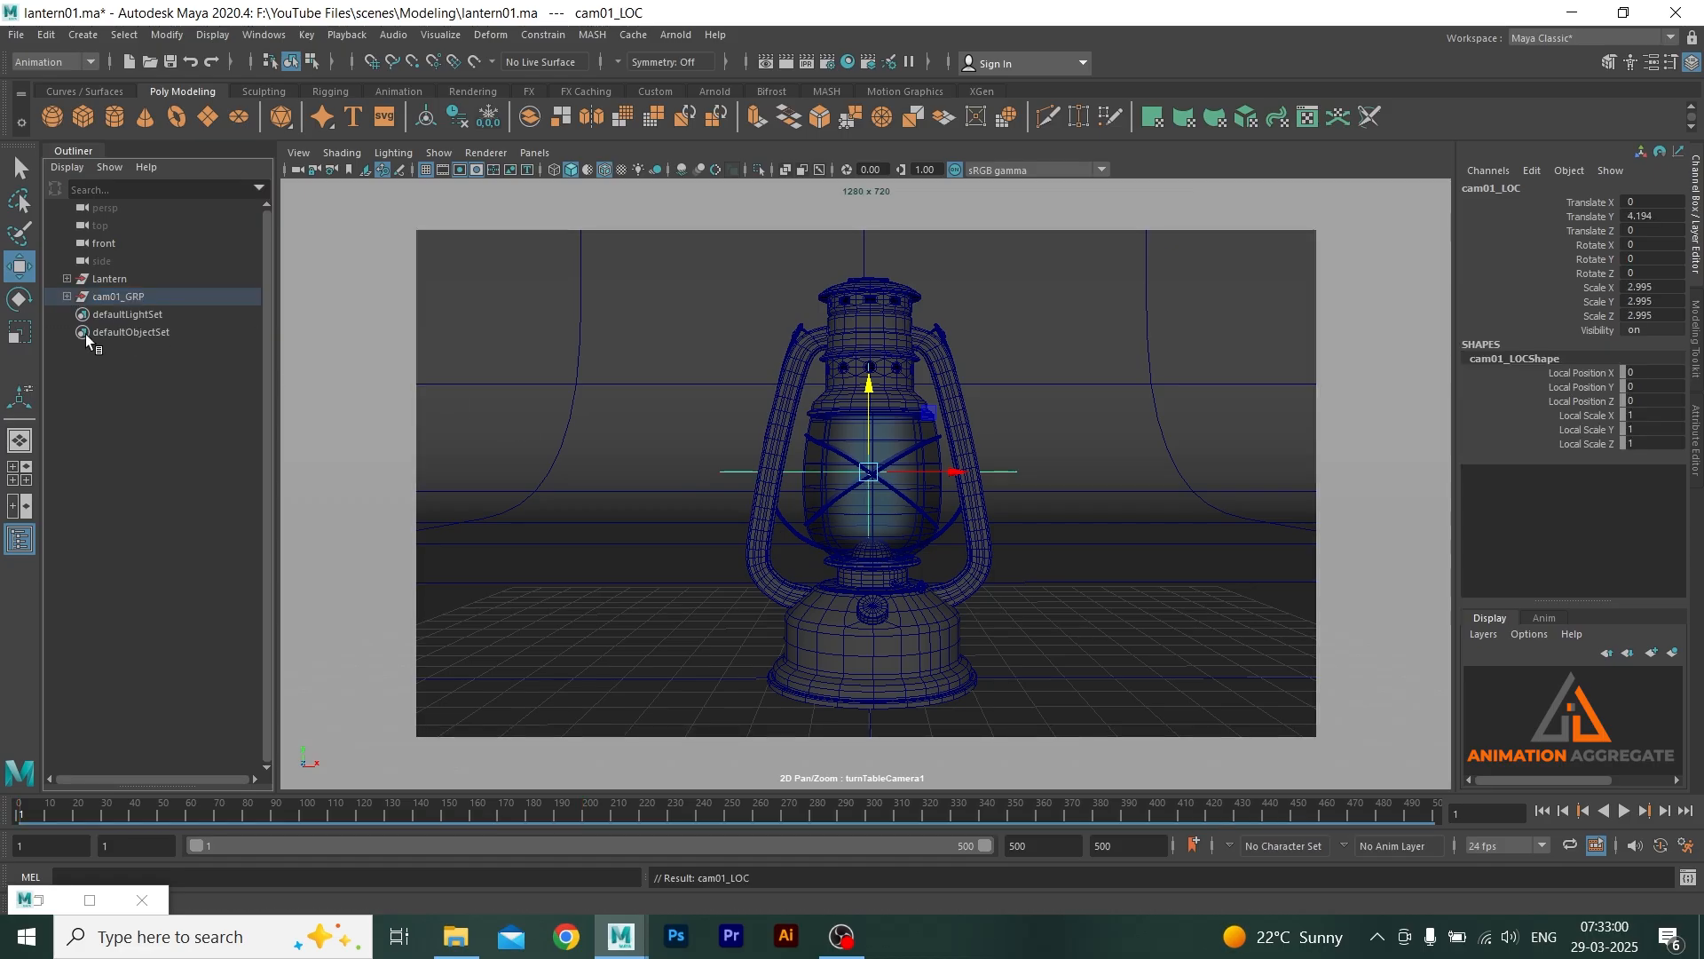
{"action": "left_click", "coordinate": [135, 296]}
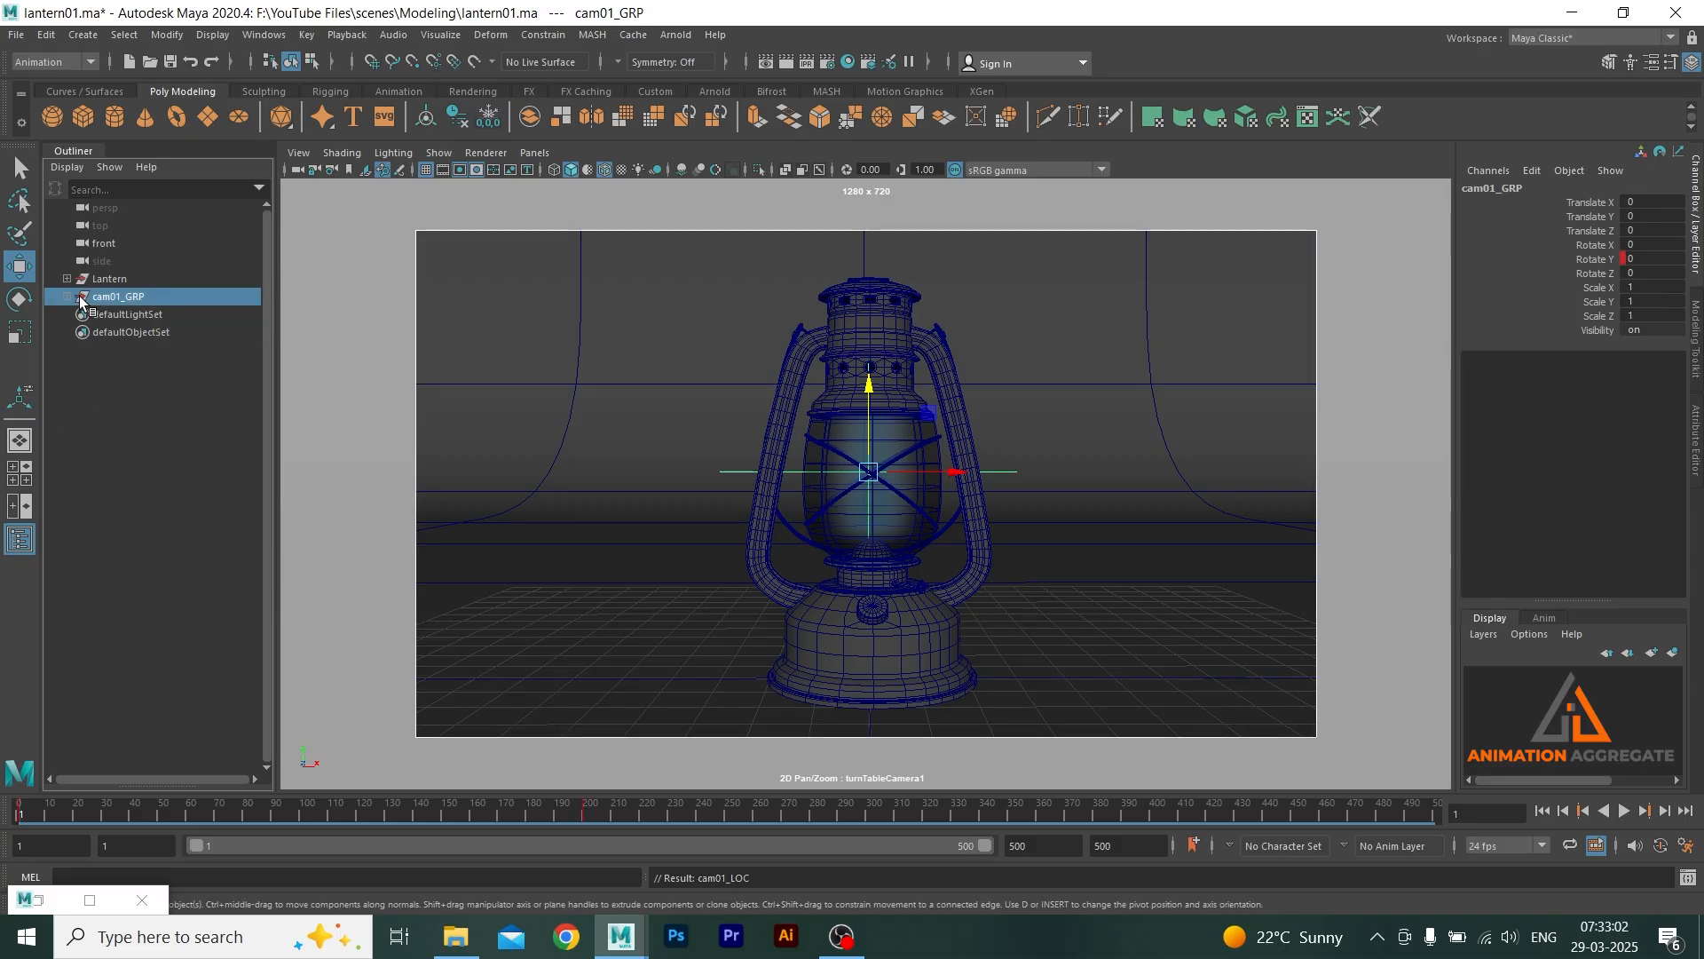
{"action": "left_click", "coordinate": [68, 297]}
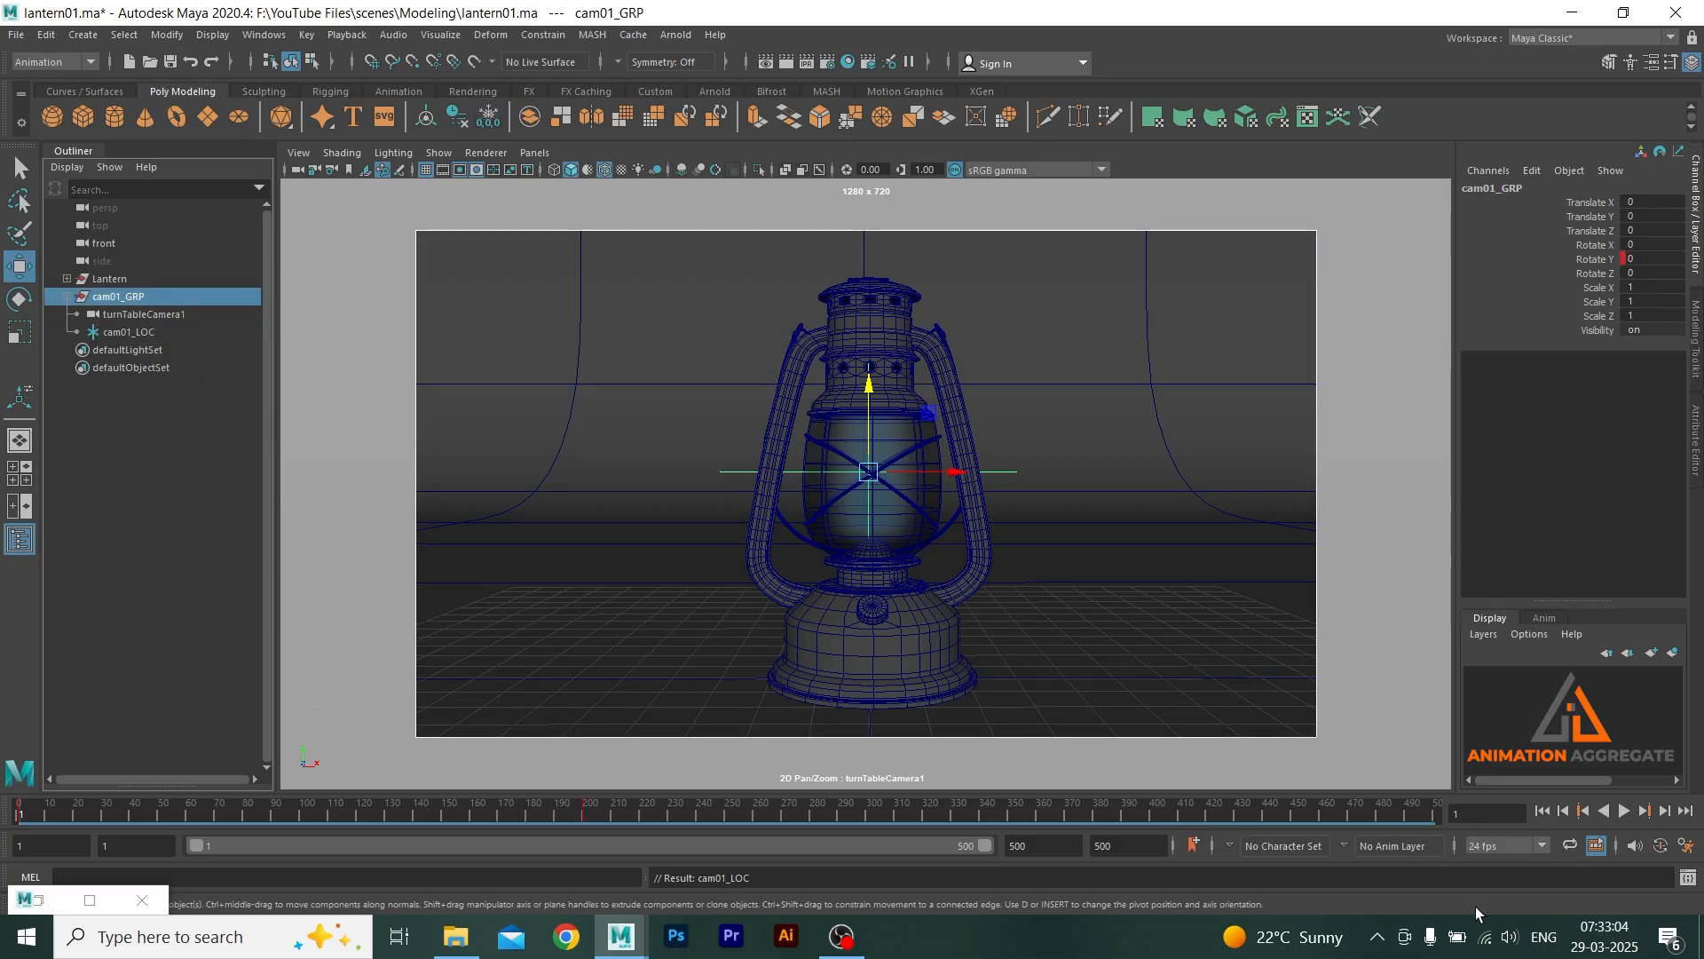
- Play the animation briefly to check the regrouped camera rig, and return to the first frame
{"action": "left_click", "coordinate": [1621, 812]}
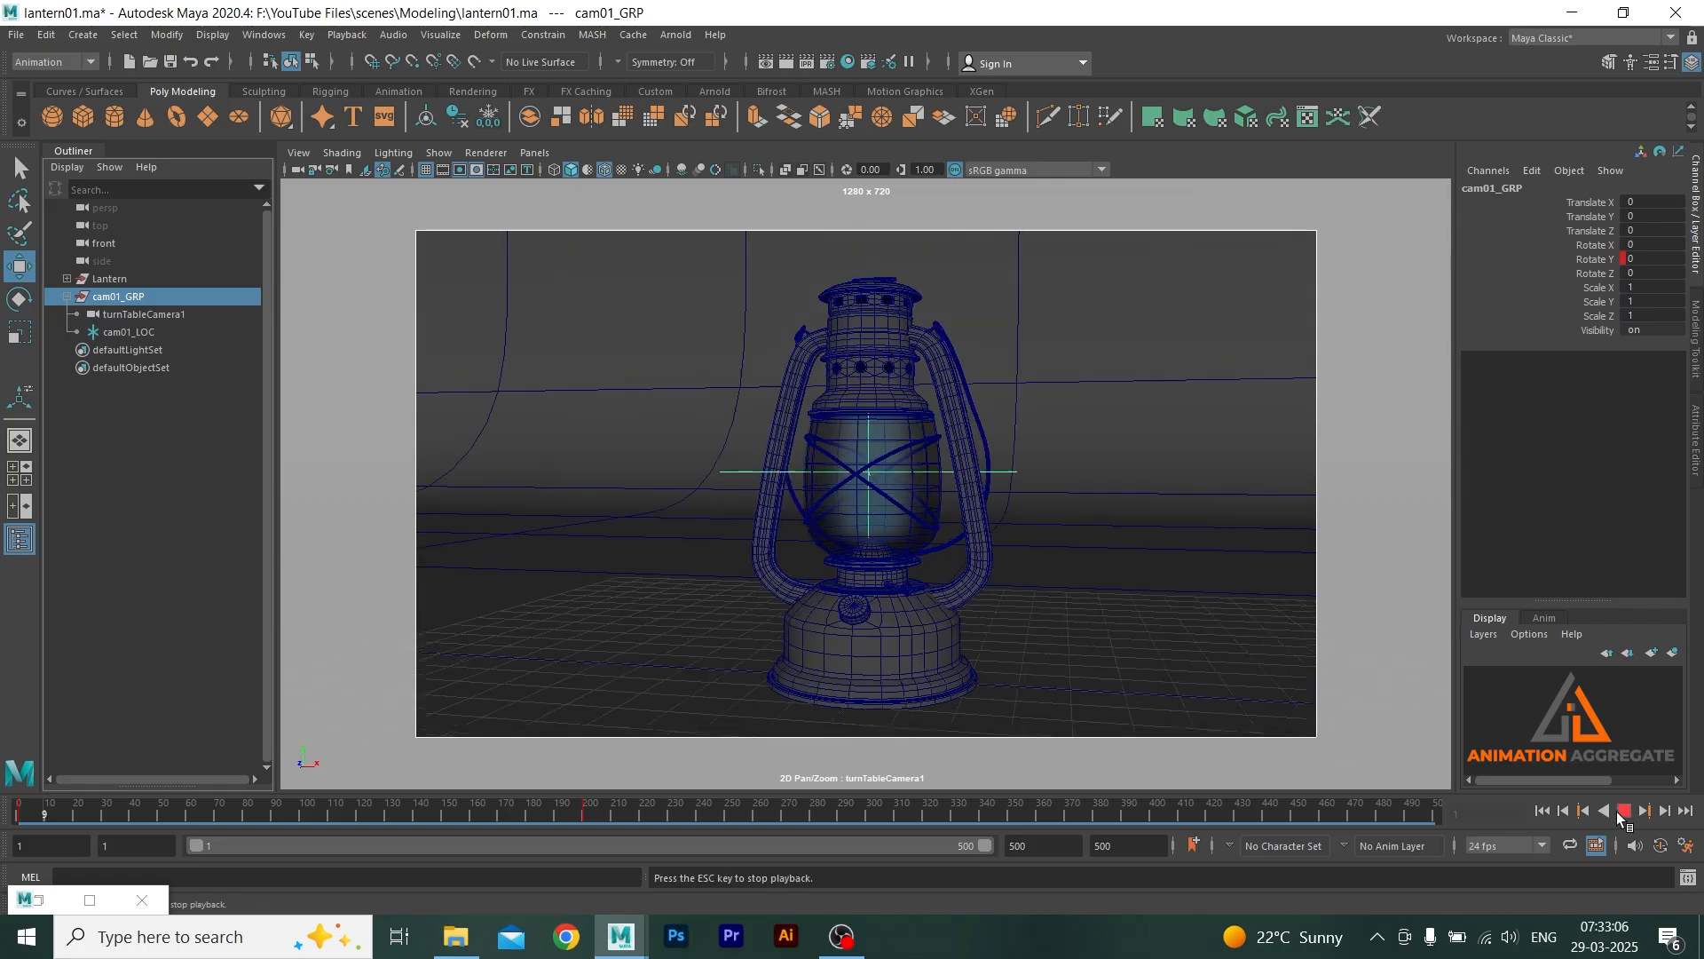
{"action": "left_click", "coordinate": [1621, 811]}
{"action": "left_click", "coordinate": [1544, 810]}
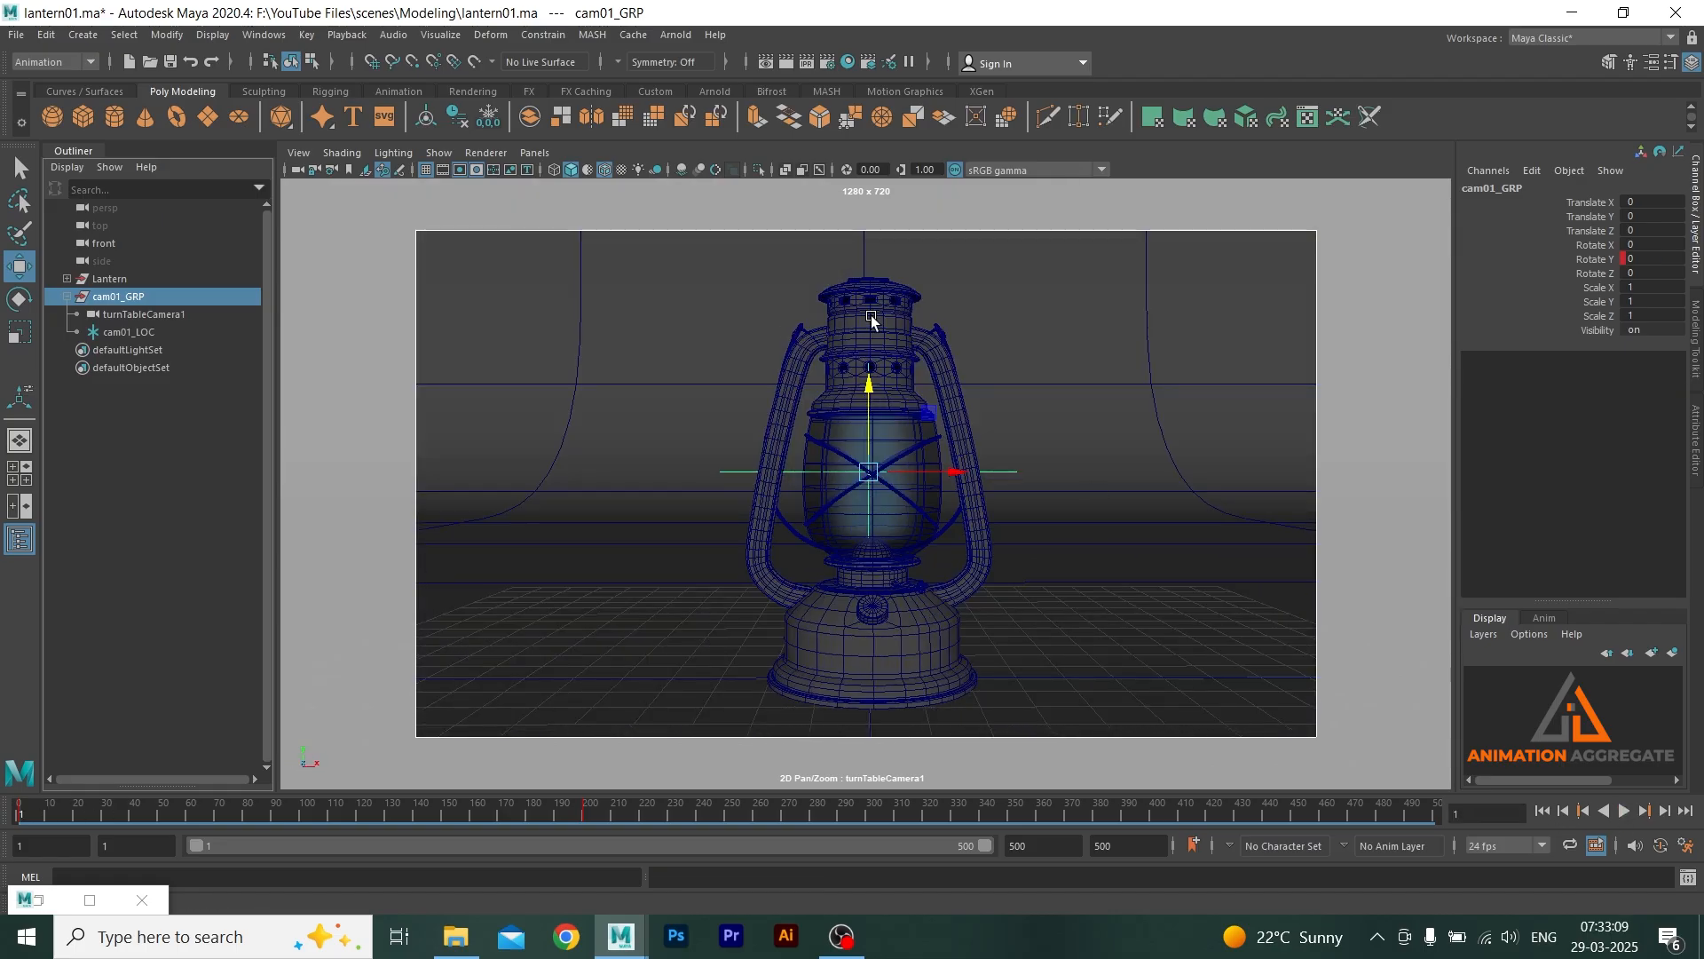
- Switch to the perspective view and create a new locator
{"action": "left_click", "coordinate": [83, 34]}
{"action": "left_click", "coordinate": [1068, 524]}
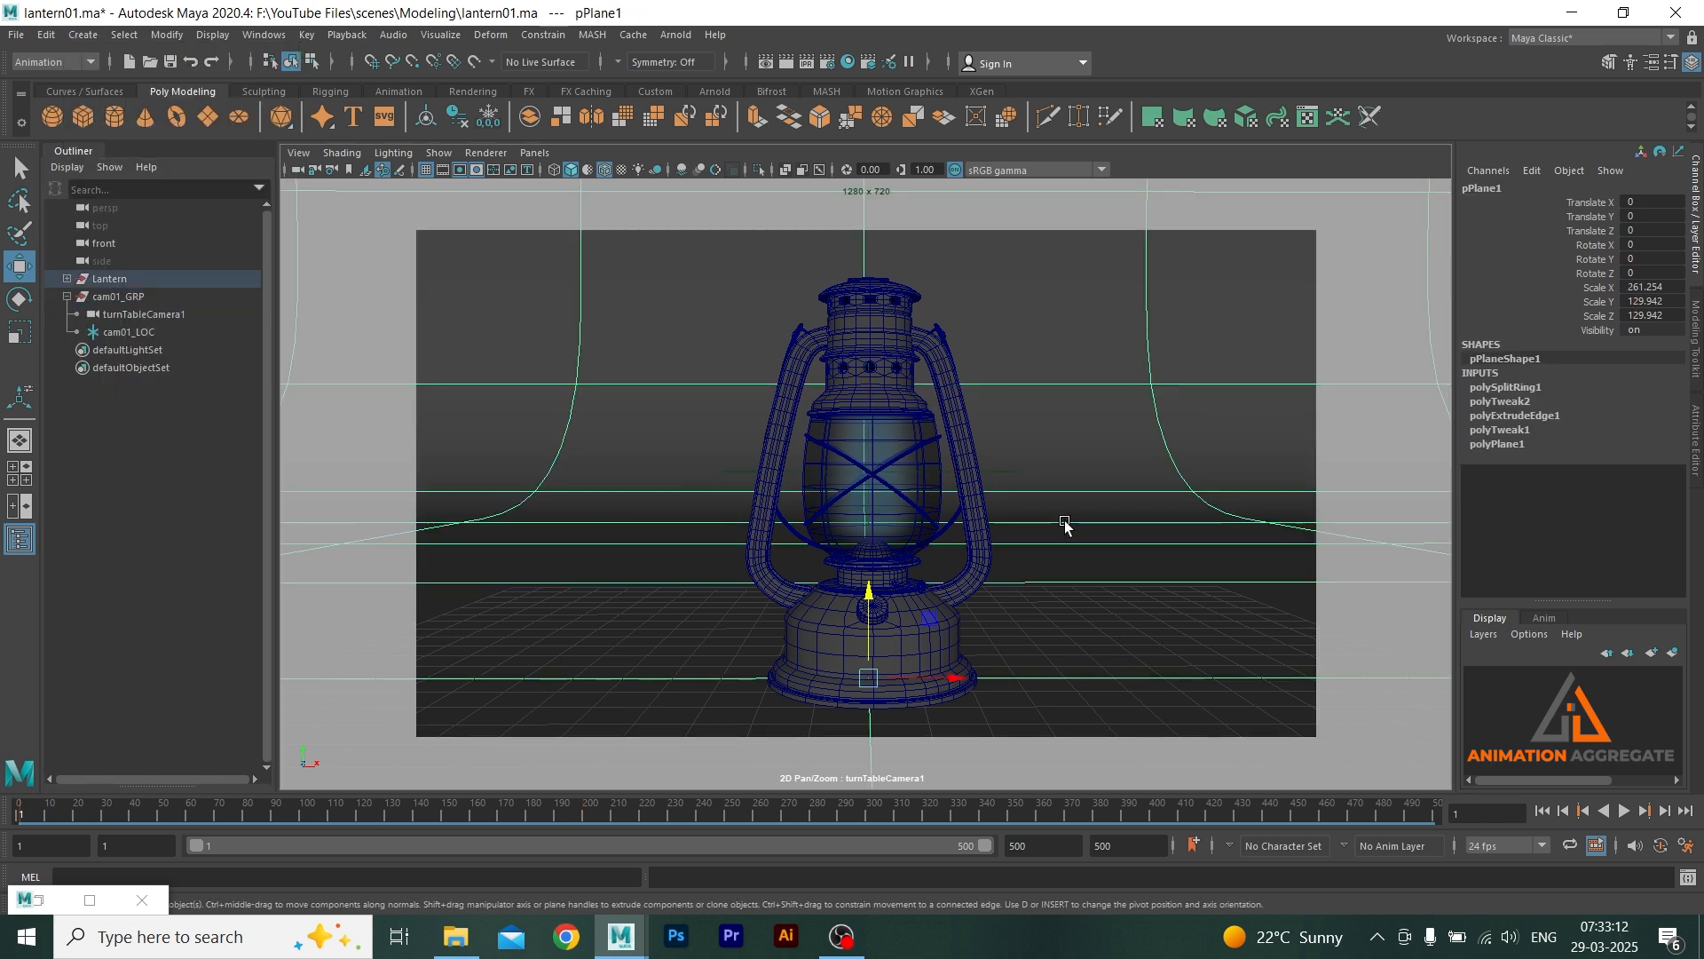
{"action": "key", "text": "space"}
{"action": "key", "text": "space"}
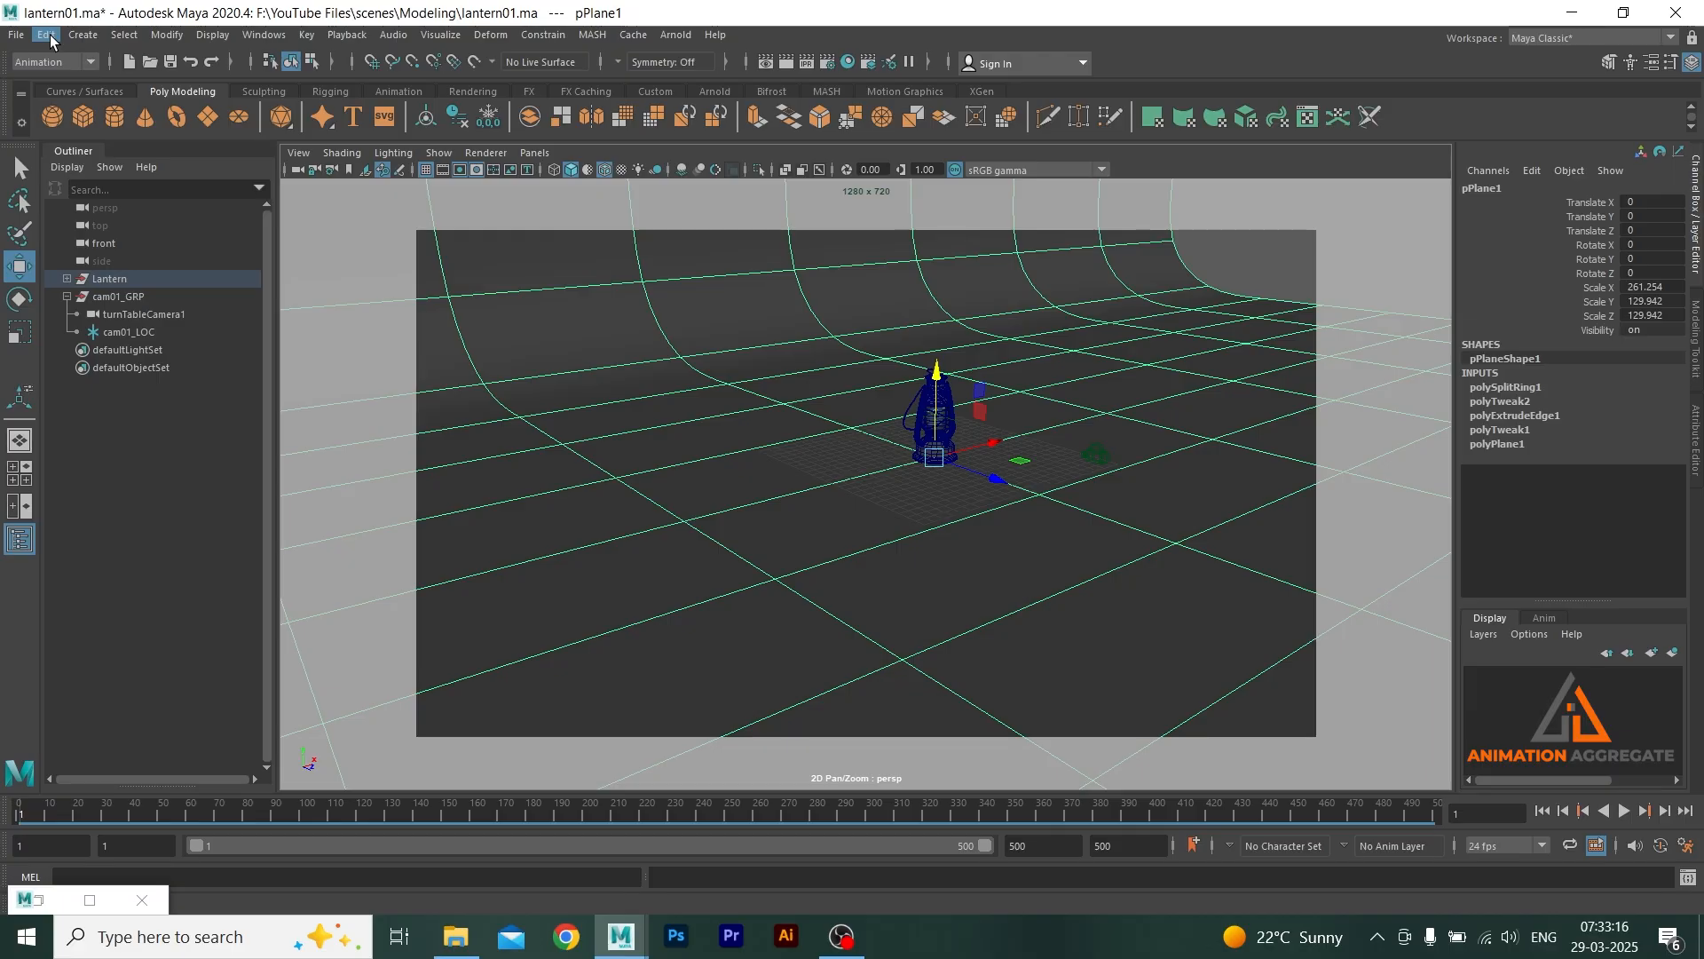
{"action": "left_click", "coordinate": [82, 35]}
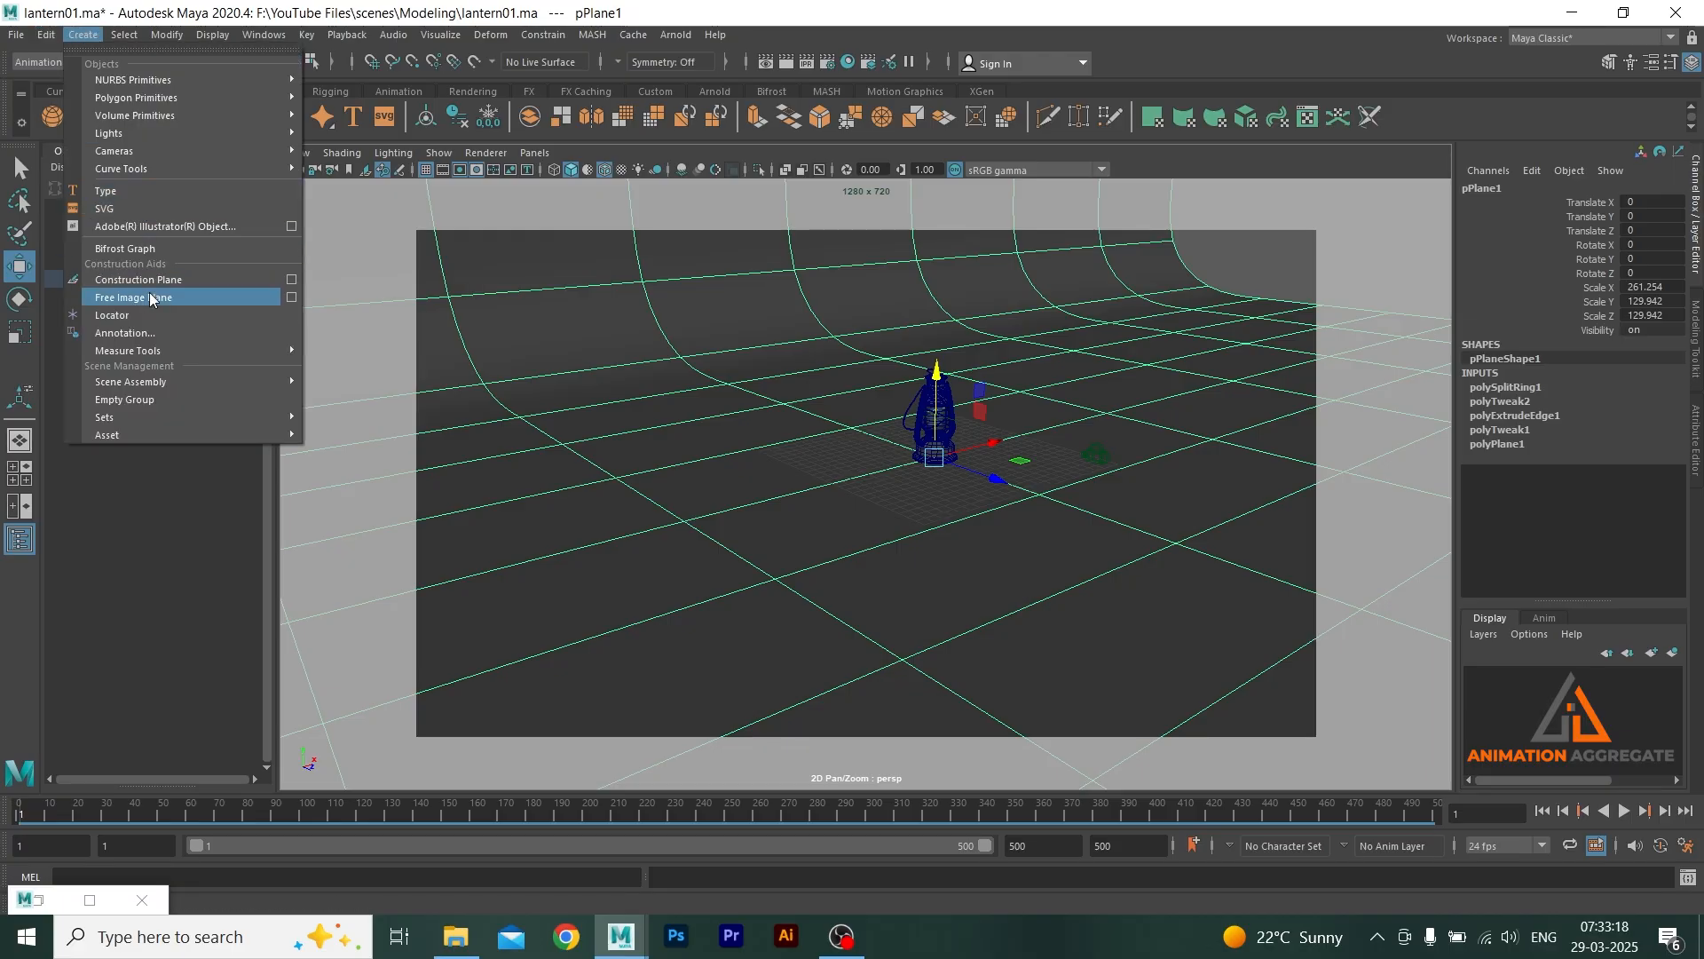
{"action": "left_click", "coordinate": [145, 316]}
- Raise the new locator to Translate Y 6.666 in the lantern's upper section and scale it uniformly to 2.129
{"action": "left_click_drag", "start_coordinate": [937, 371], "coordinate": [939, 291]}
{"action": "key", "text": "f"}
{"action": "left_click_drag", "start_coordinate": [991, 579], "coordinate": [863, 358], "text": "alt"}
{"action": "scroll", "coordinate": [905, 506], "scroll_direction": "down", "scroll_amount": 3}
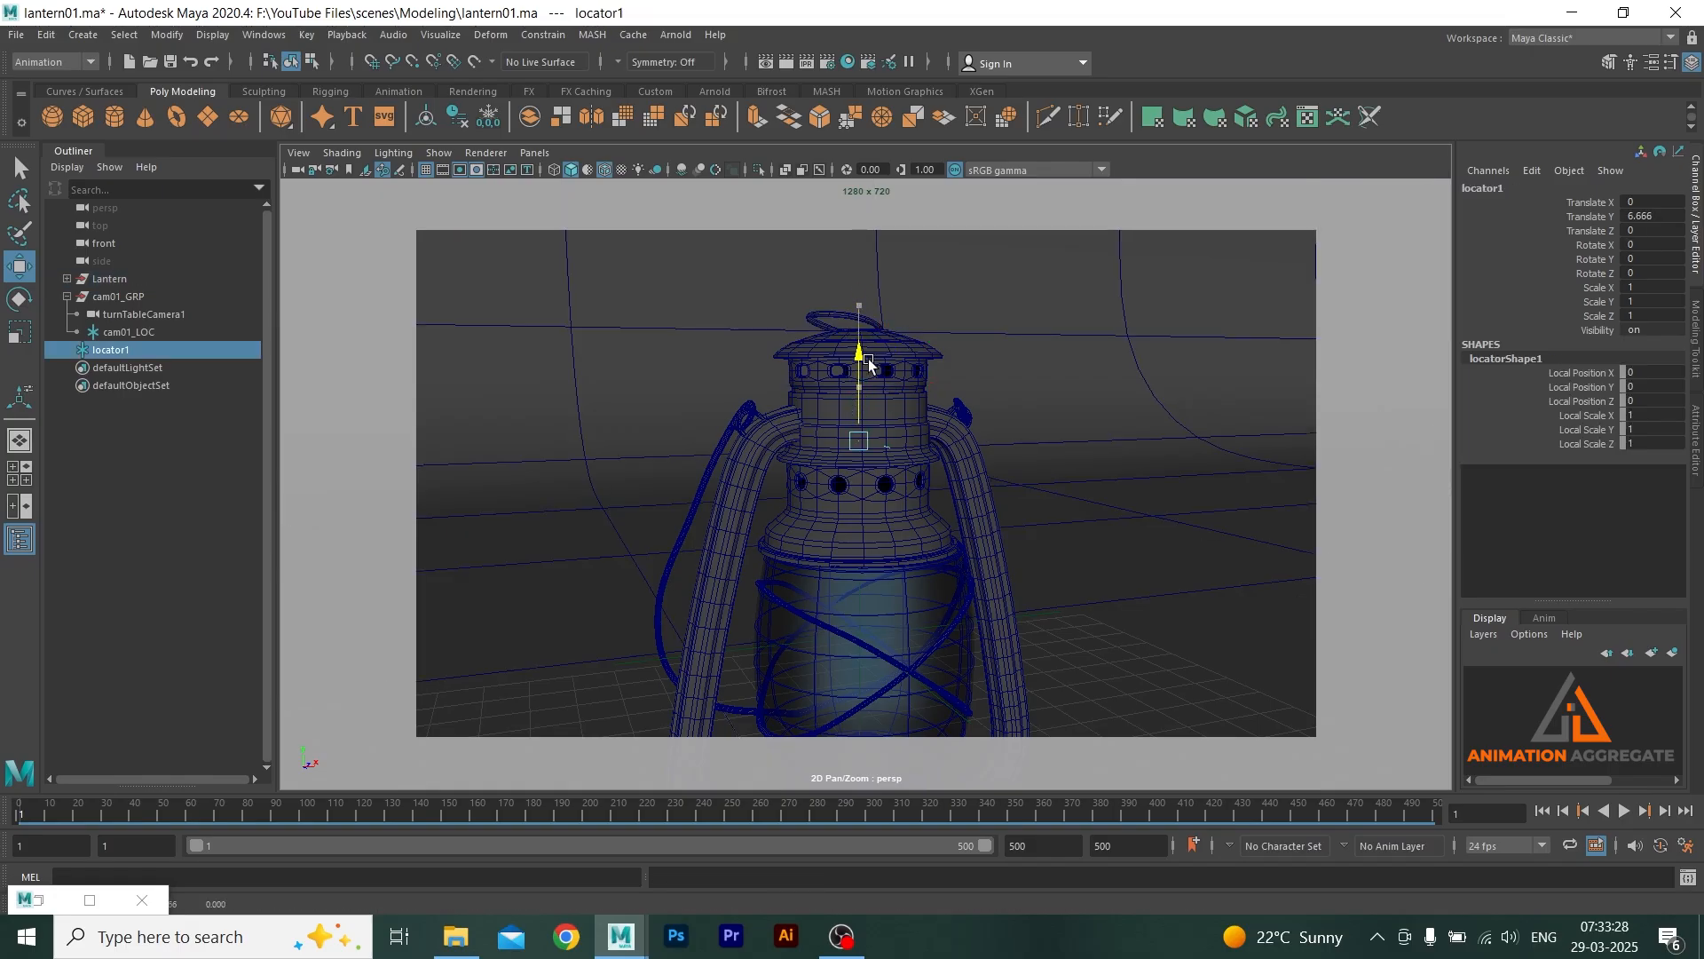
{"action": "key", "text": "r"}
{"action": "left_click_drag", "start_coordinate": [861, 446], "coordinate": [1022, 498]}
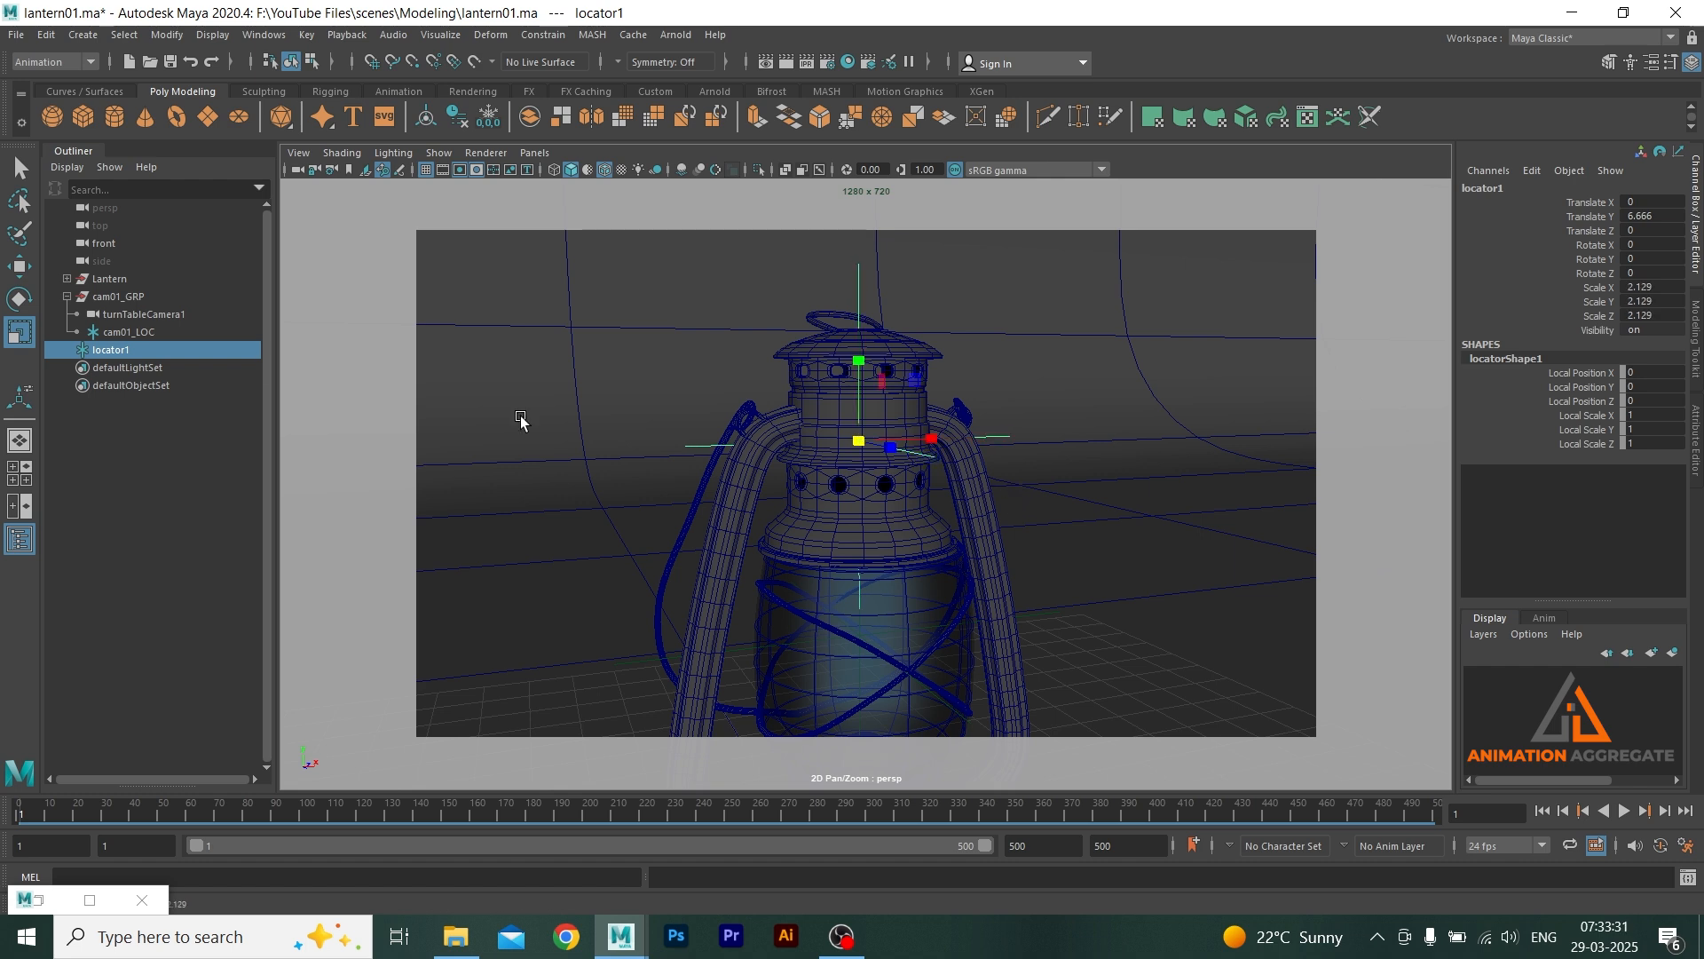
- Rename locator1 as cam02_LOC in the Outliner
{"action": "double_click", "coordinate": [105, 350]}
{"action": "type", "text": "cam"}
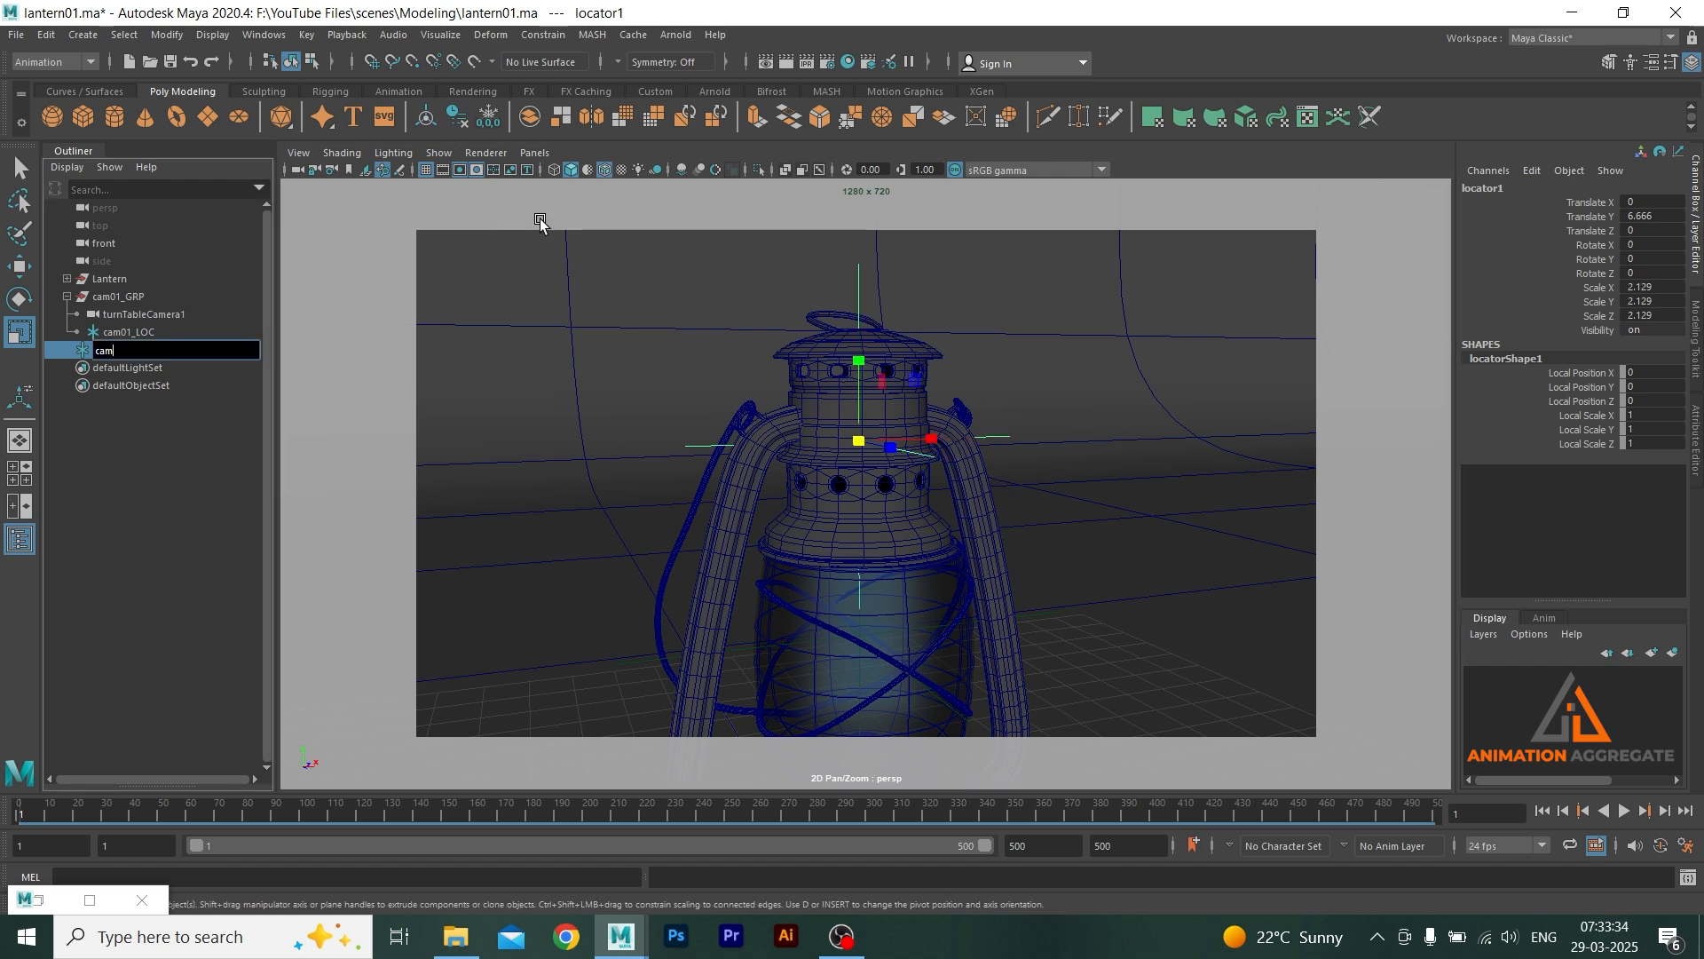
{"action": "type", "text": "02_LOC"}
{"action": "key", "text": "Return"}
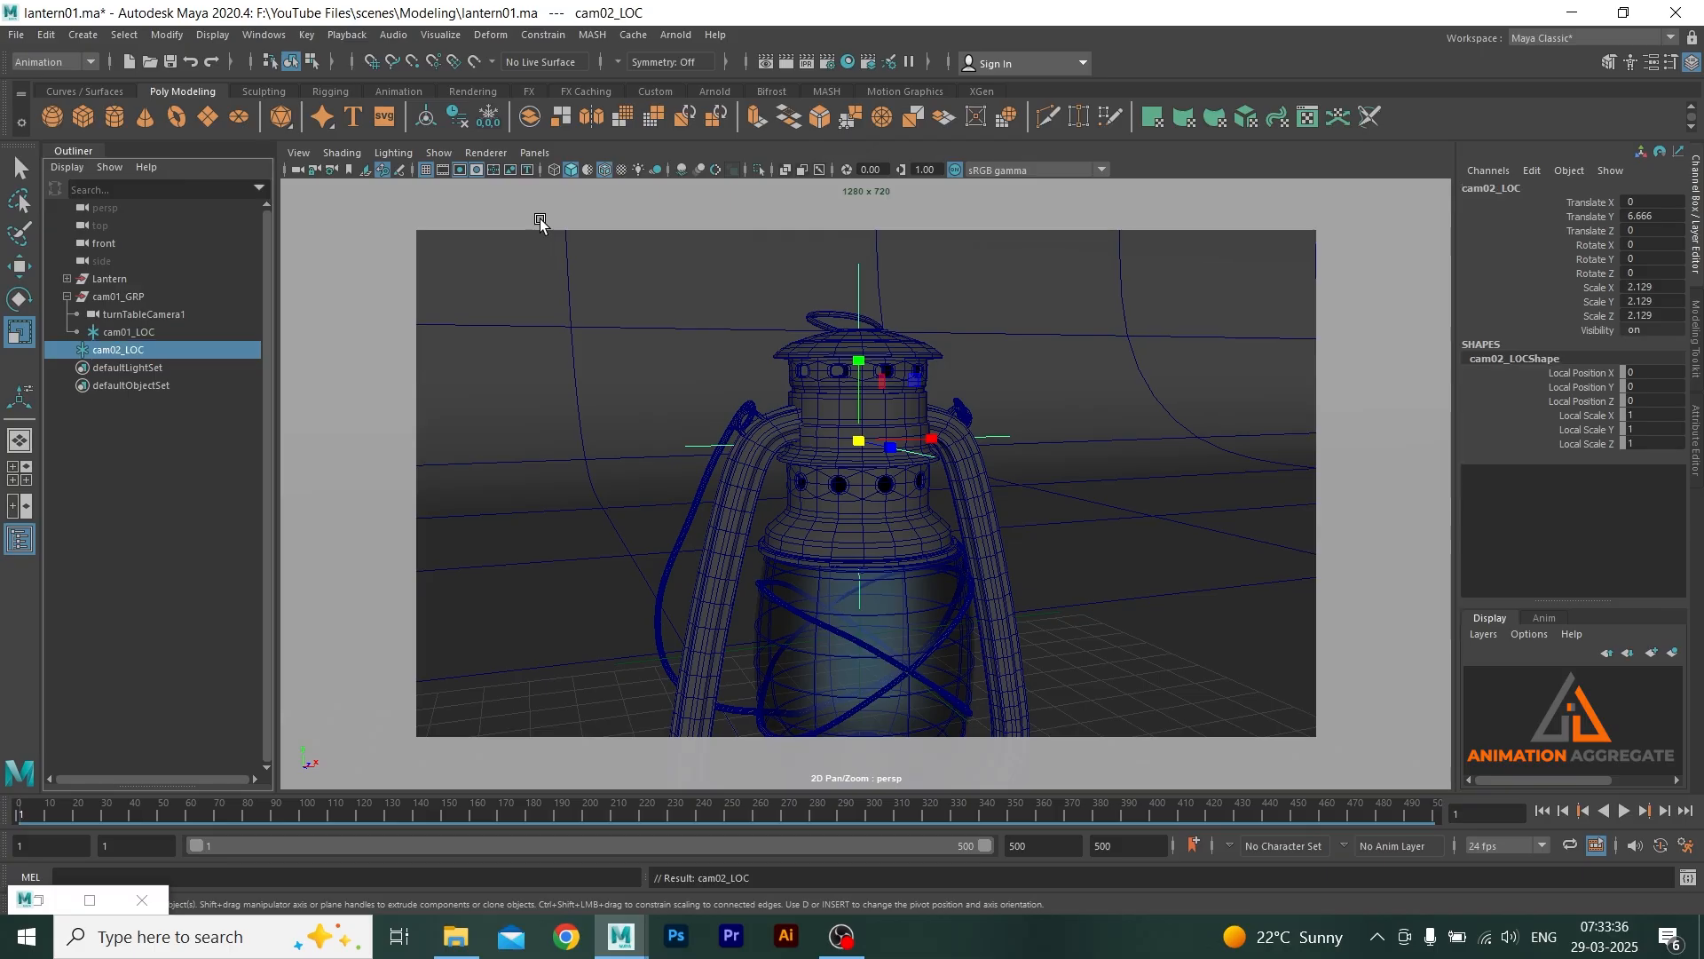
- Restore the cameraView1 bookmark in the perspective view and frame the upper half of the lantern closely
{"action": "left_click", "coordinate": [350, 168]}
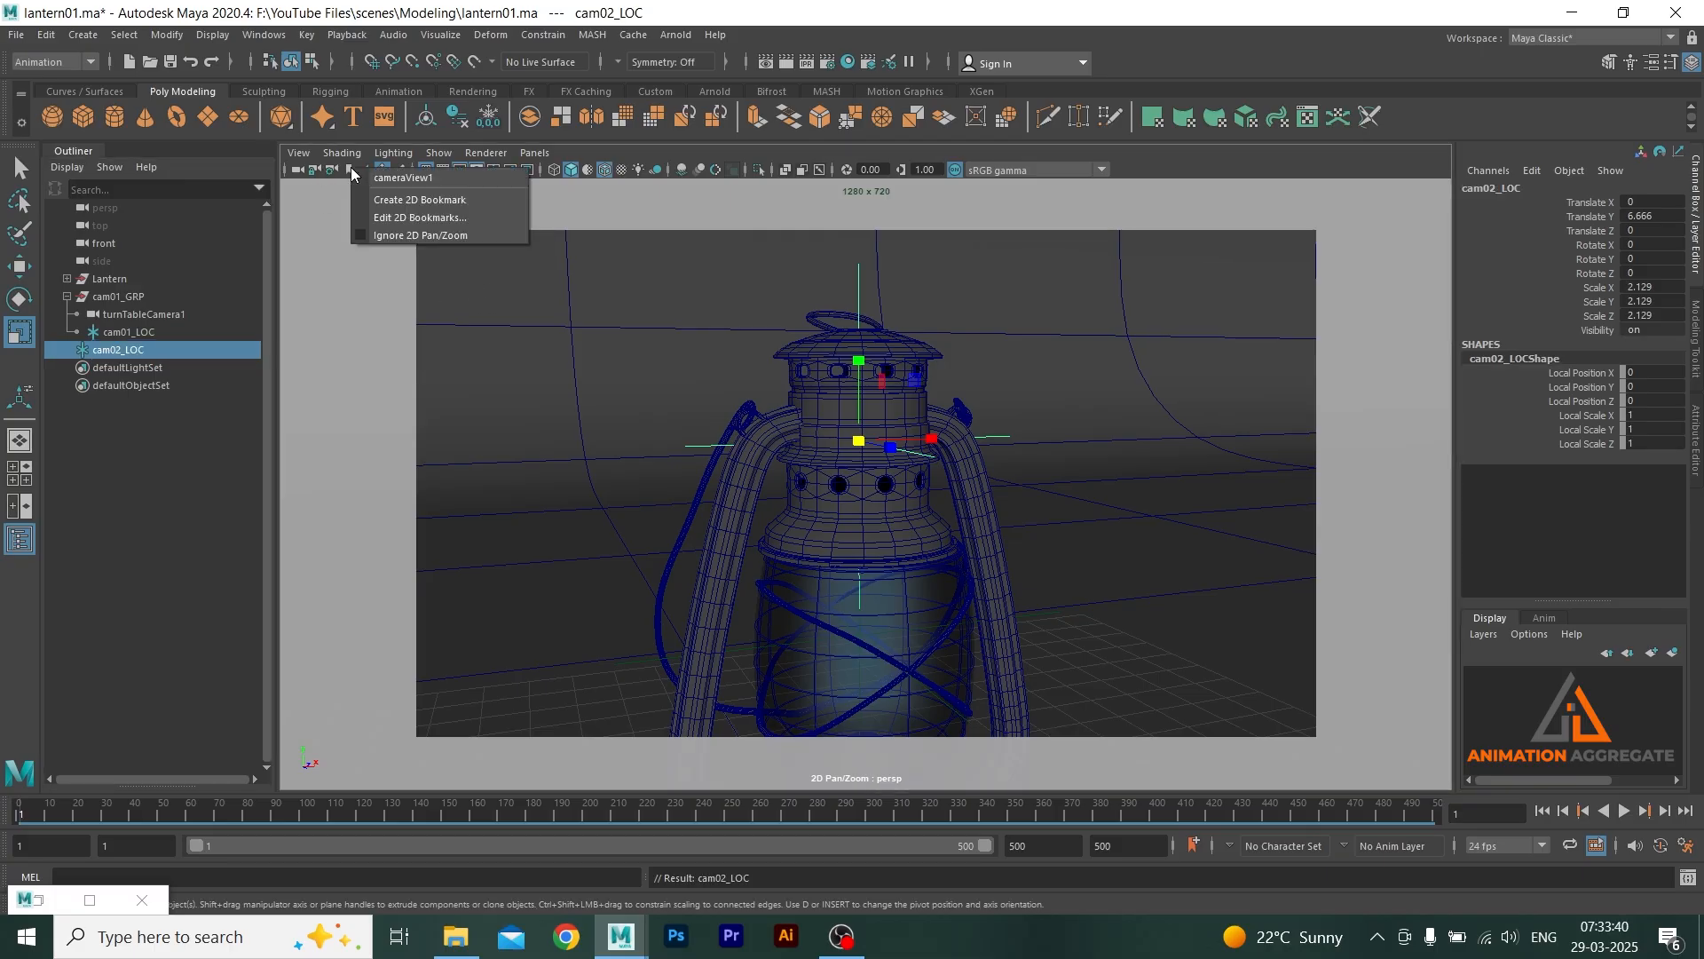
{"action": "left_click", "coordinate": [364, 177]}
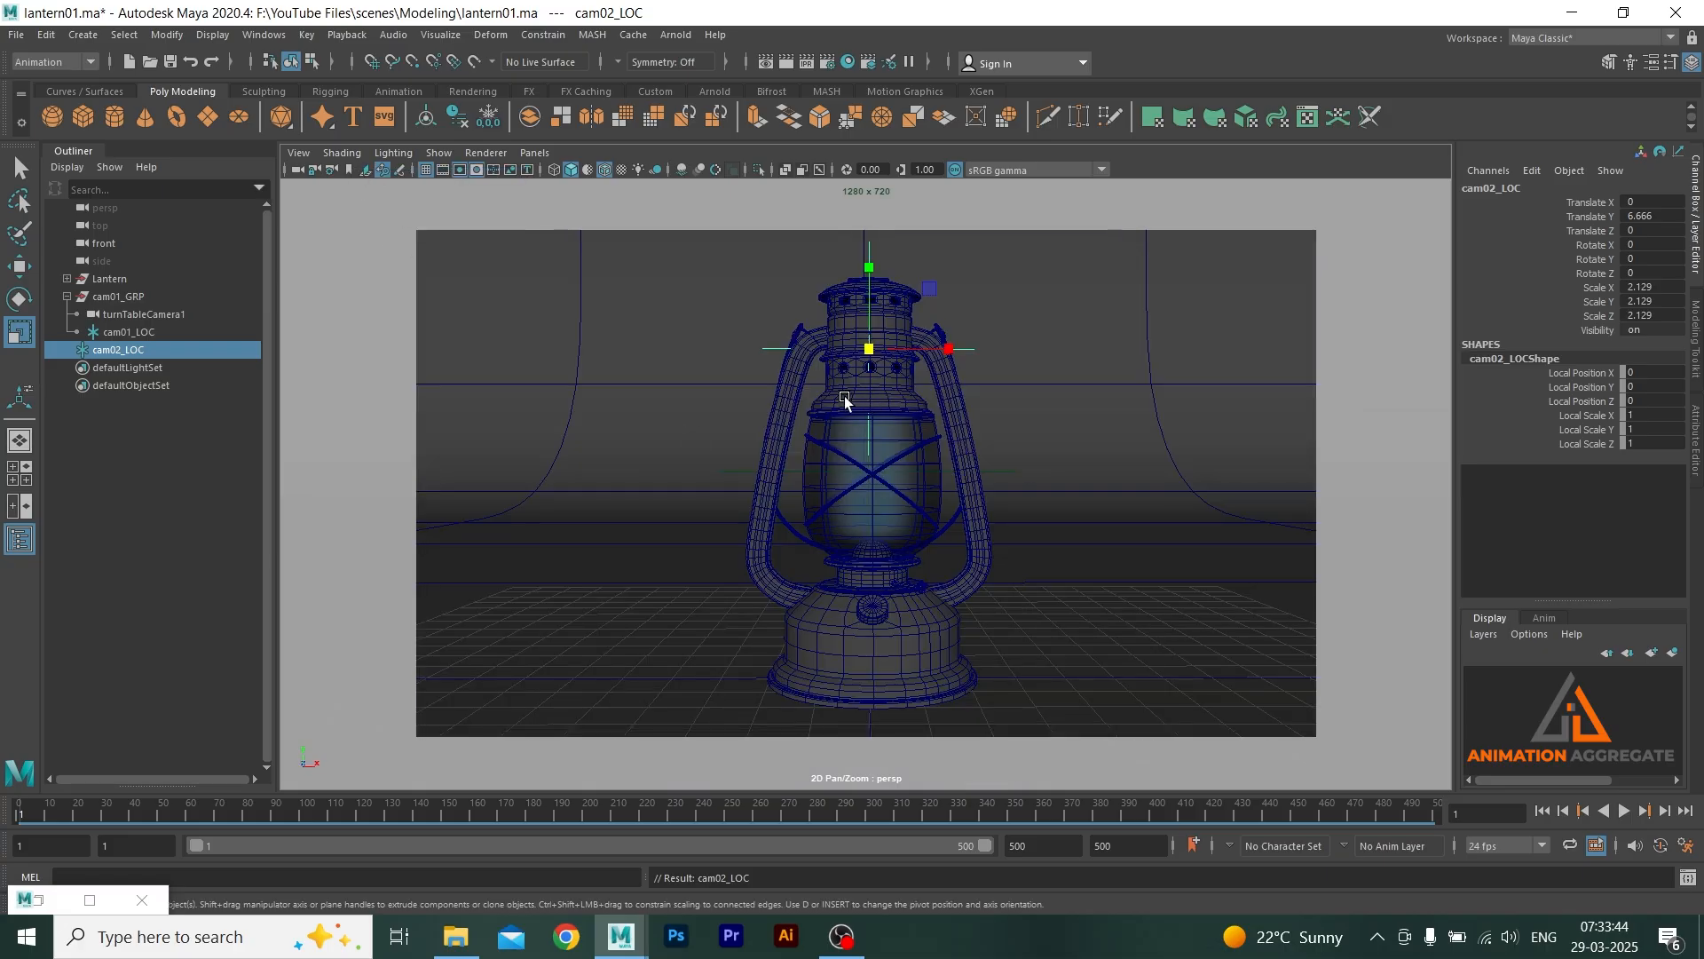
{"action": "scroll", "coordinate": [988, 346], "scroll_direction": "up", "scroll_amount": 4}
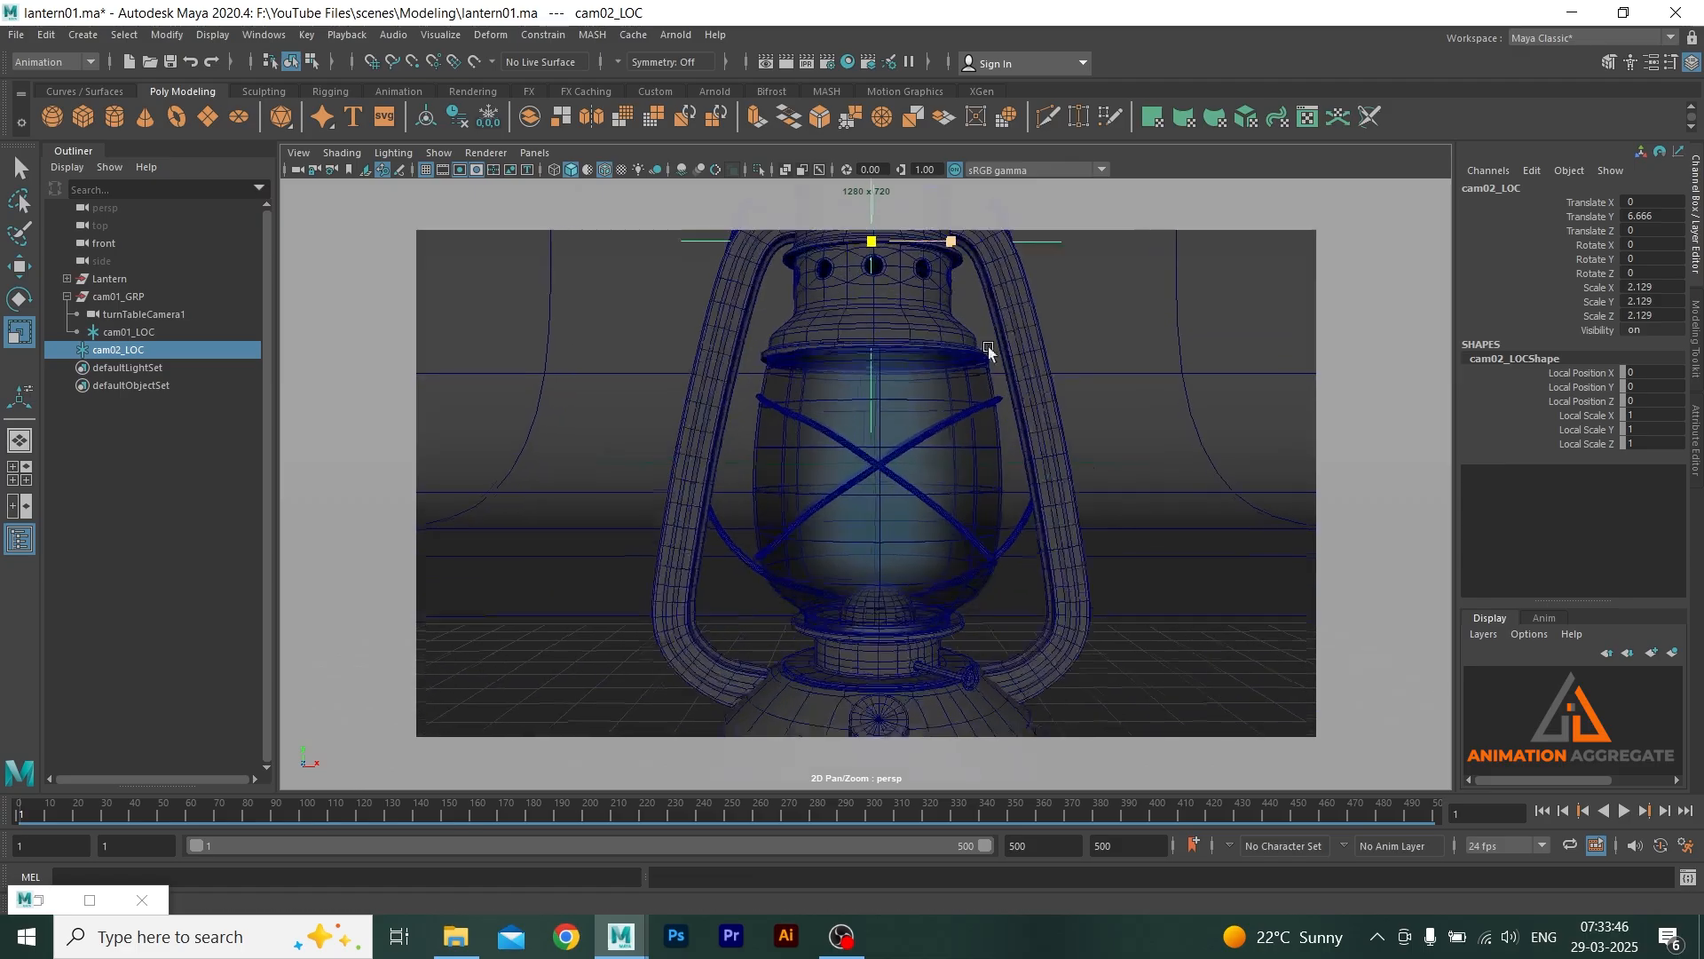
{"action": "scroll", "coordinate": [988, 346], "scroll_direction": "up", "scroll_amount": 3}
{"action": "scroll", "coordinate": [1030, 360], "scroll_direction": "down", "scroll_amount": 4}
{"action": "middle_click_drag", "start_coordinate": [994, 348], "coordinate": [988, 424], "text": "alt"}
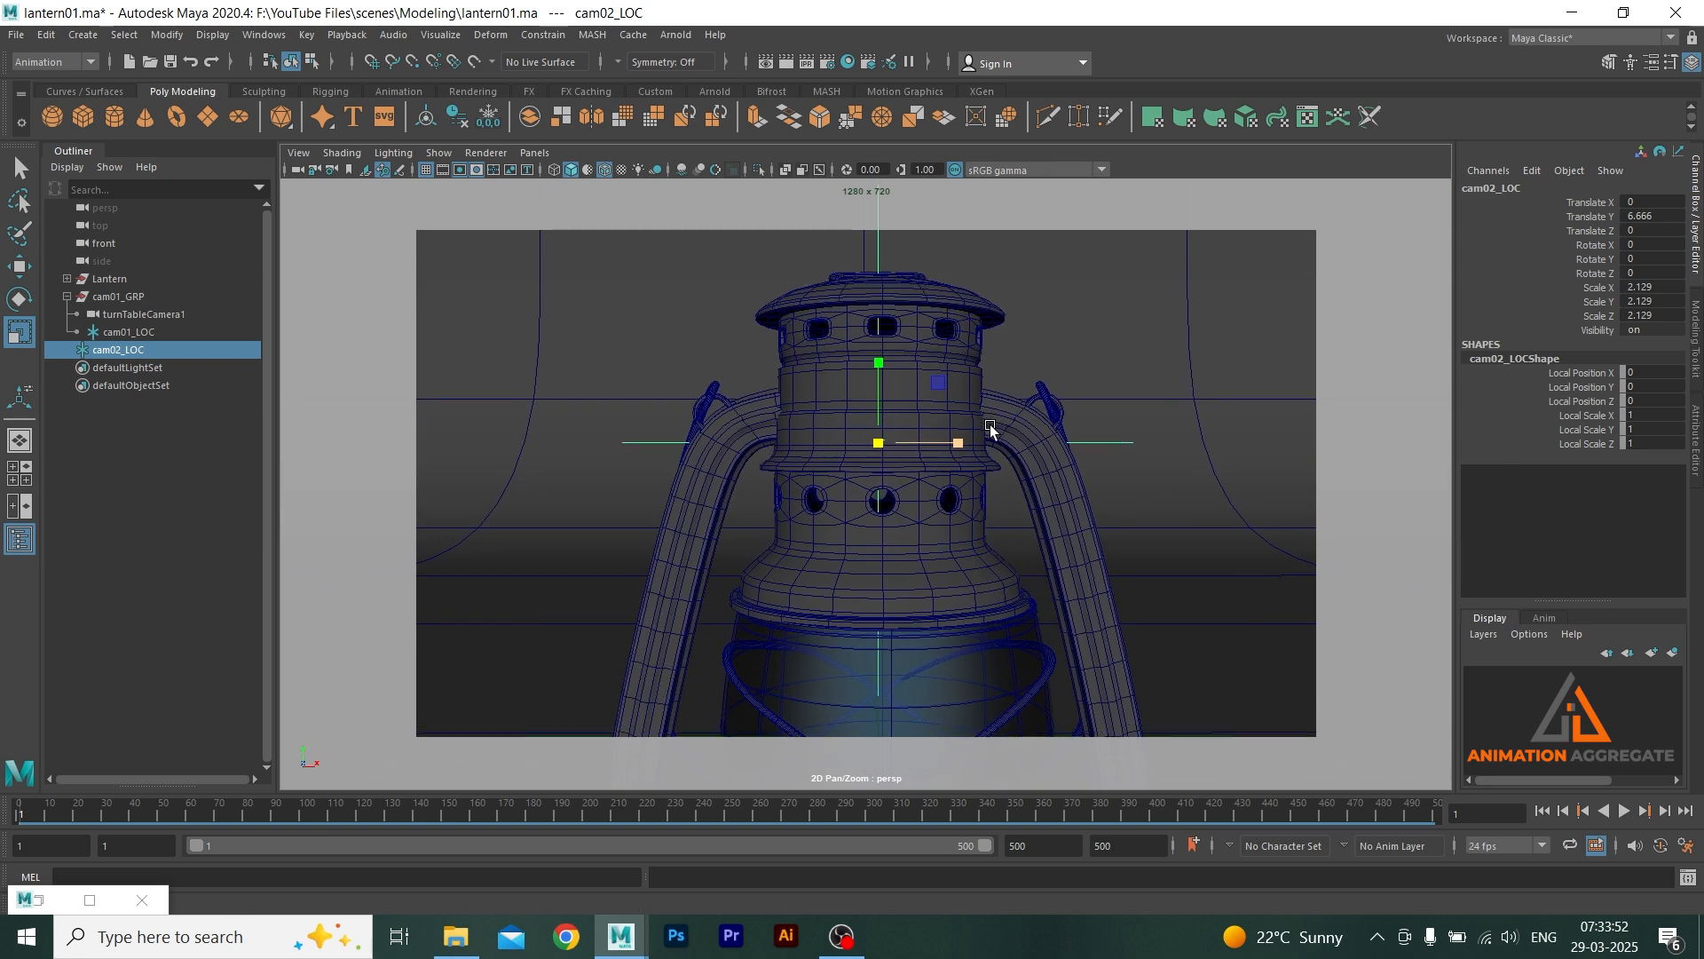
{"action": "scroll", "coordinate": [989, 425], "scroll_direction": "up", "scroll_amount": 1}
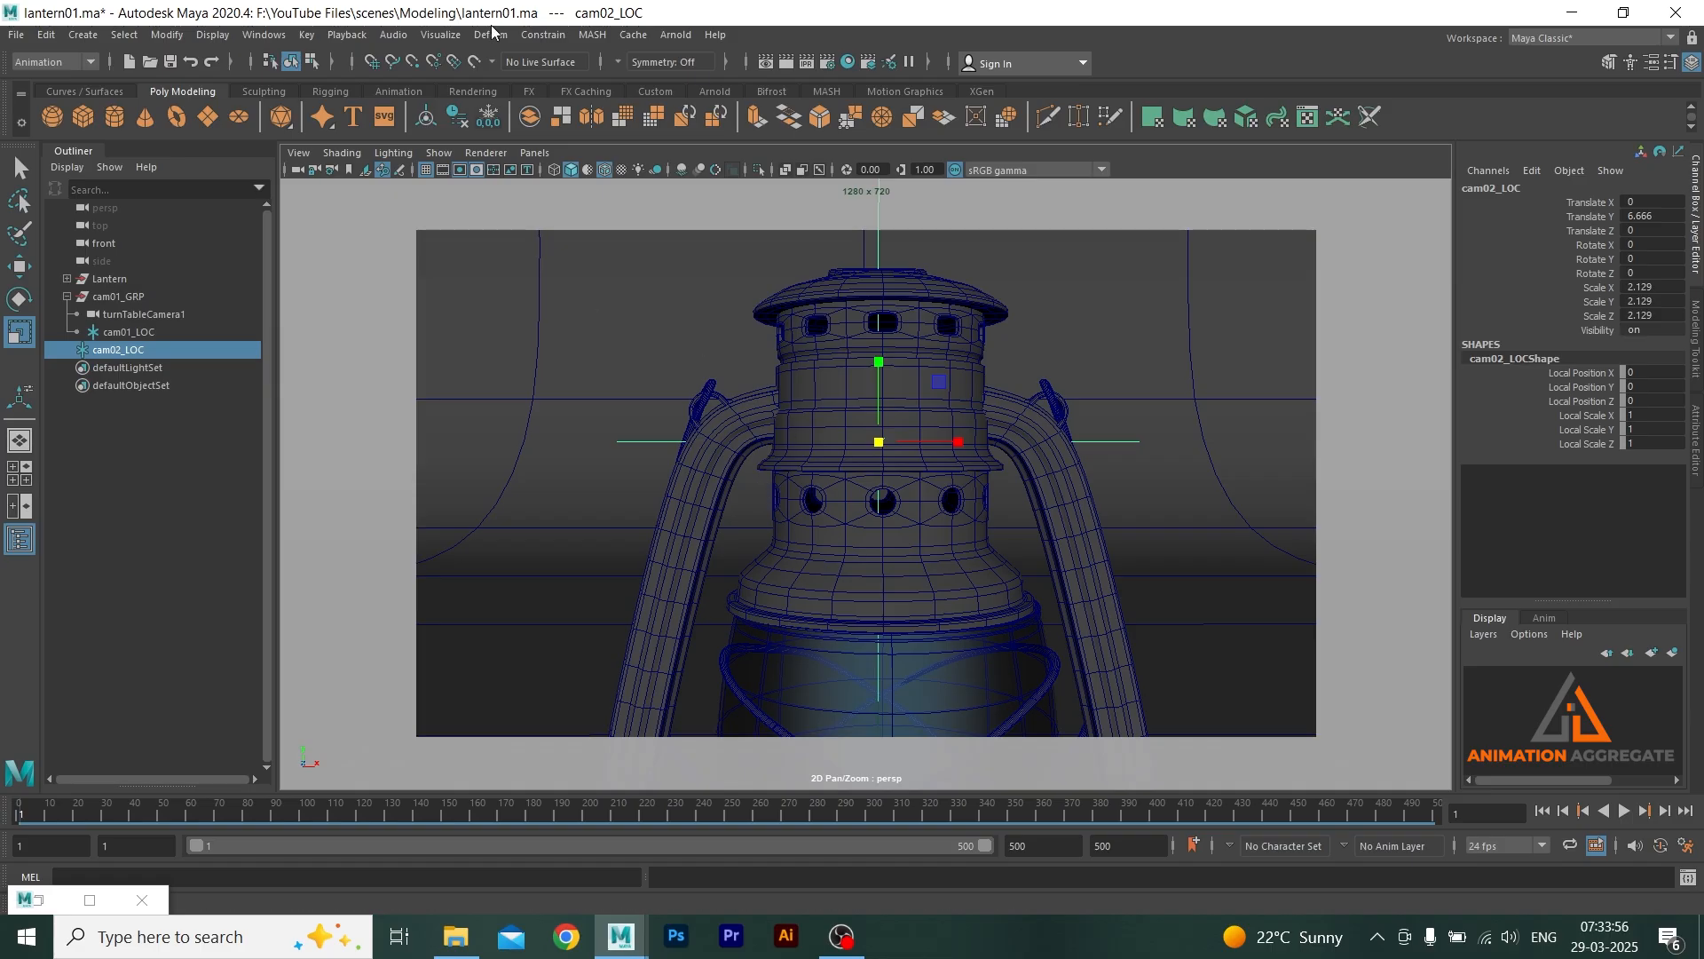
- Create a second turntable camera around the selected cam02_LOC and play the animation briefly to check the rotation
{"action": "left_click", "coordinate": [455, 40]}
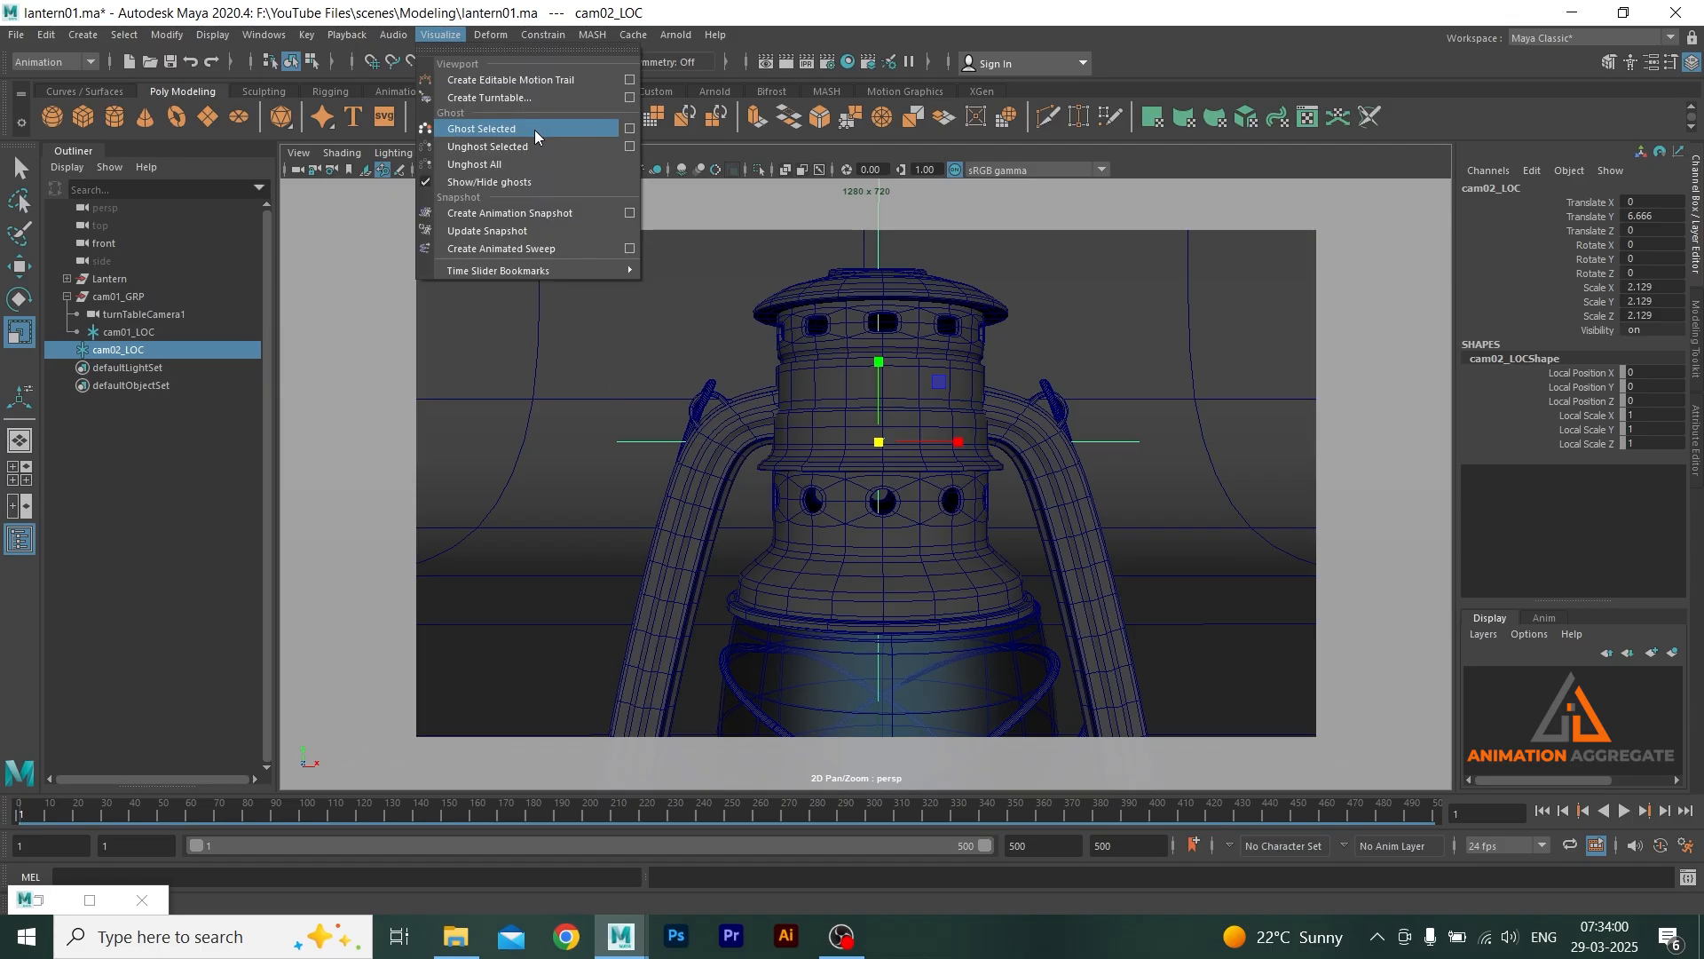
{"action": "left_click", "coordinate": [631, 97]}
{"action": "left_click", "coordinate": [1209, 487]}
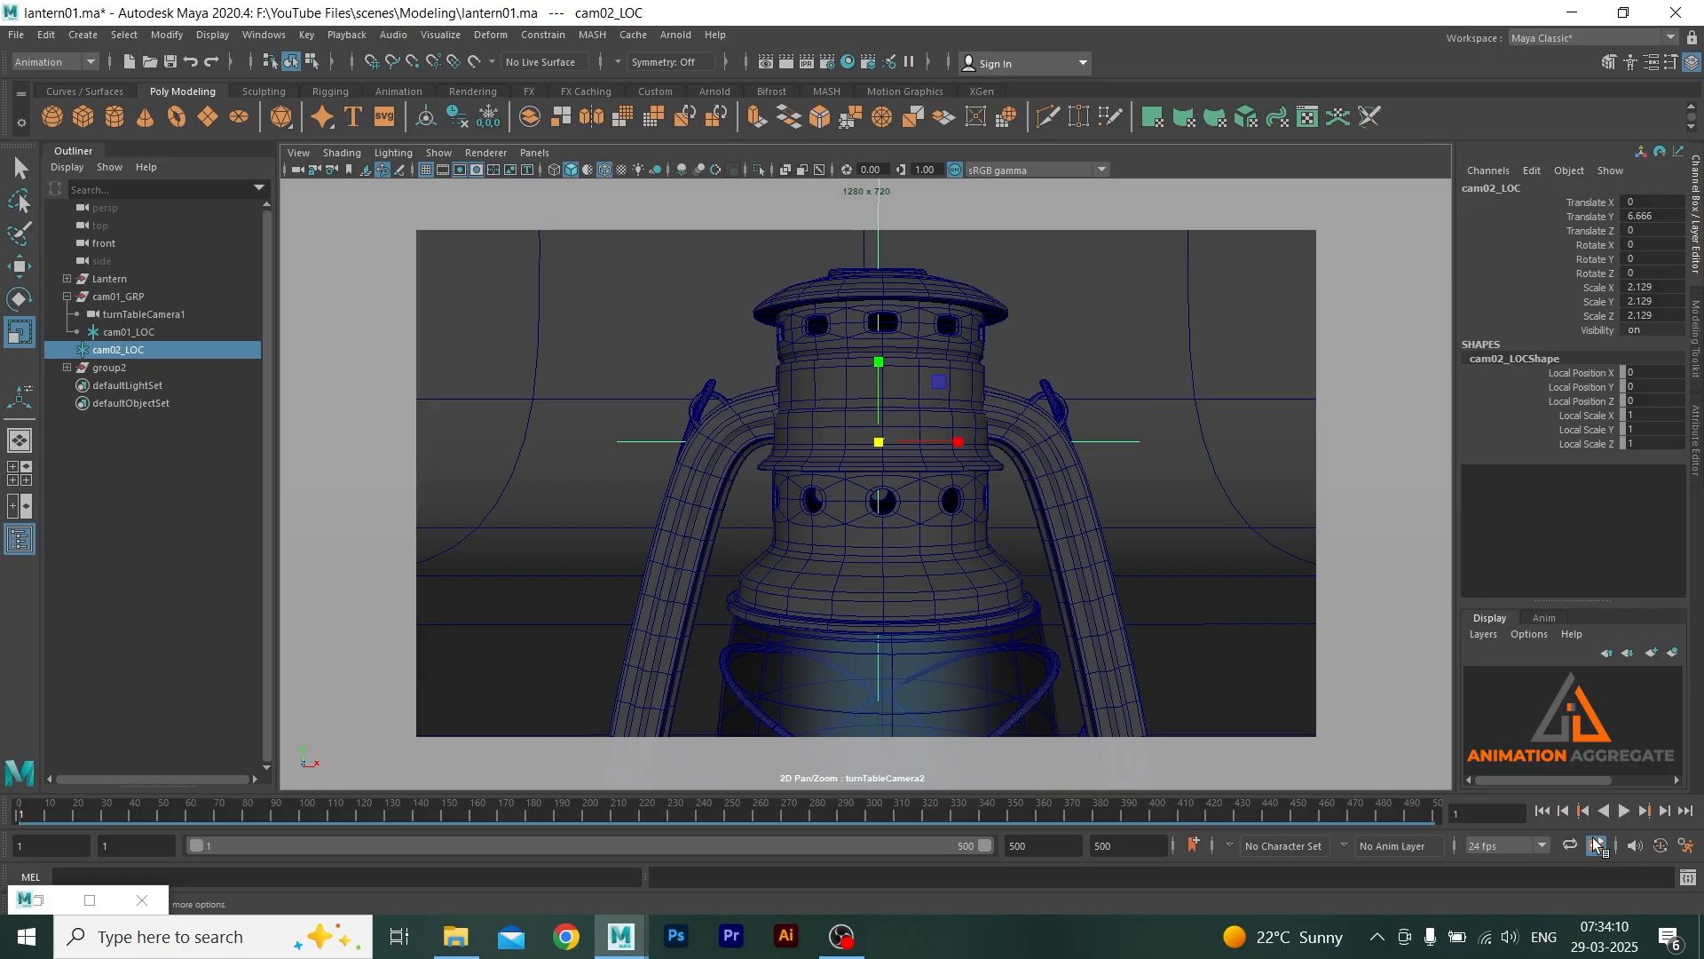
{"action": "left_click", "coordinate": [1623, 810]}
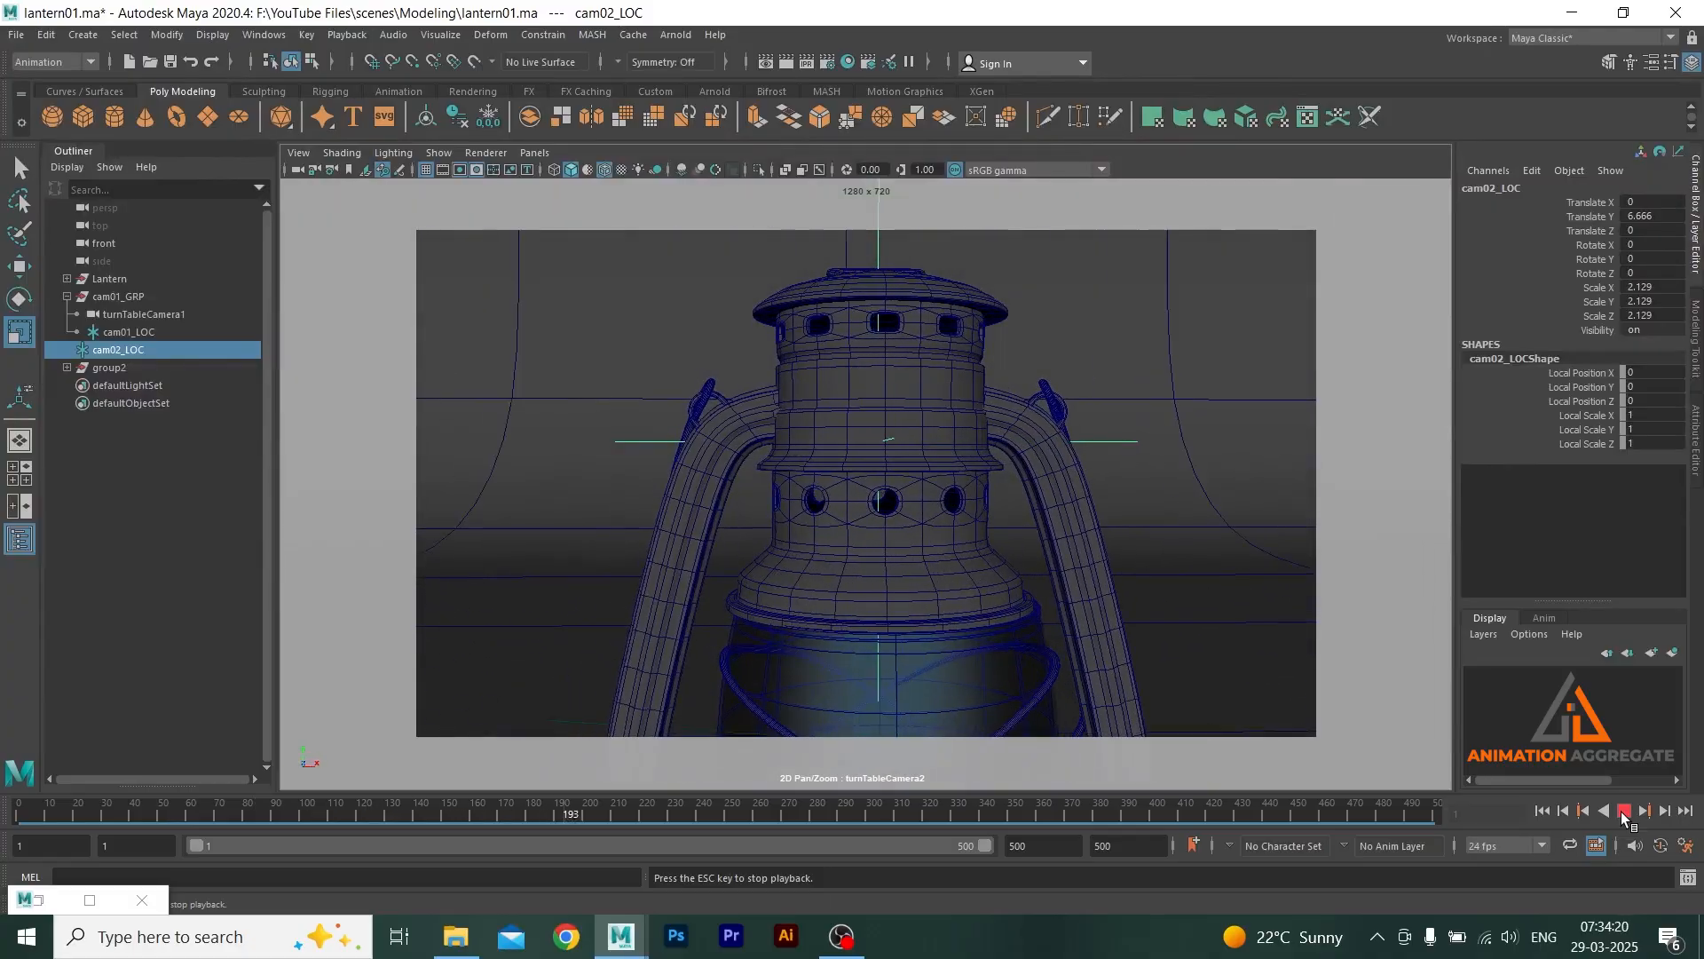
{"action": "left_click", "coordinate": [1624, 812]}
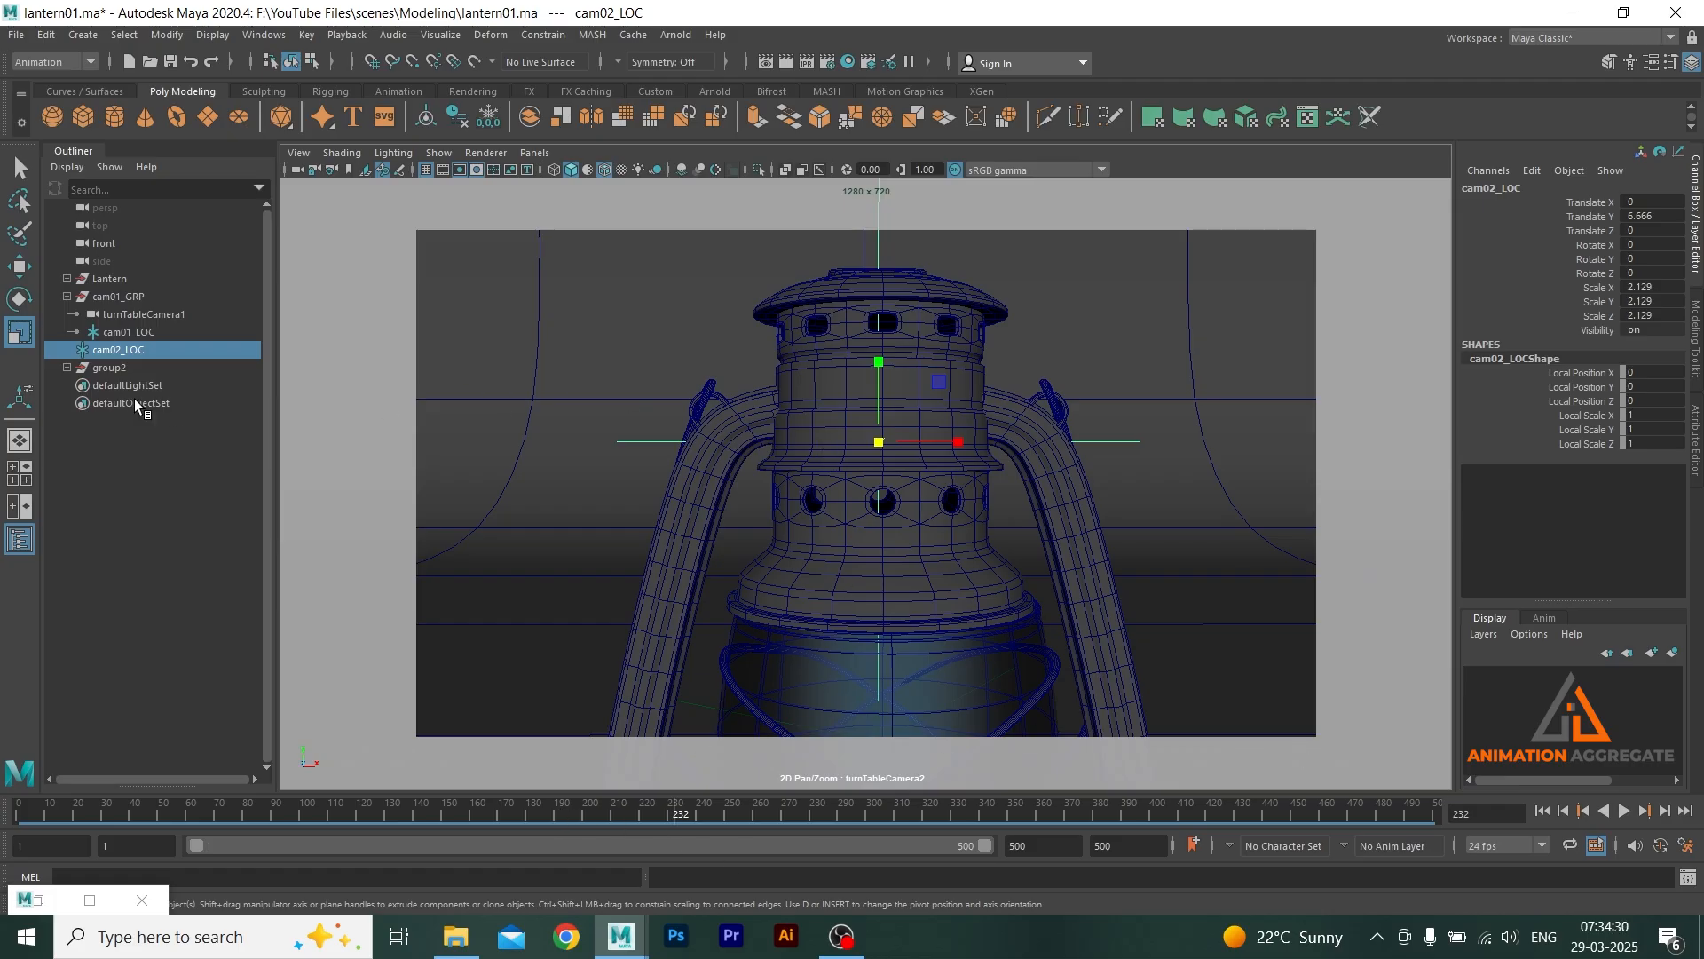
- Parent cam02_LOC under group2 and expand the group in the Outliner
{"action": "left_click", "coordinate": [113, 367]}
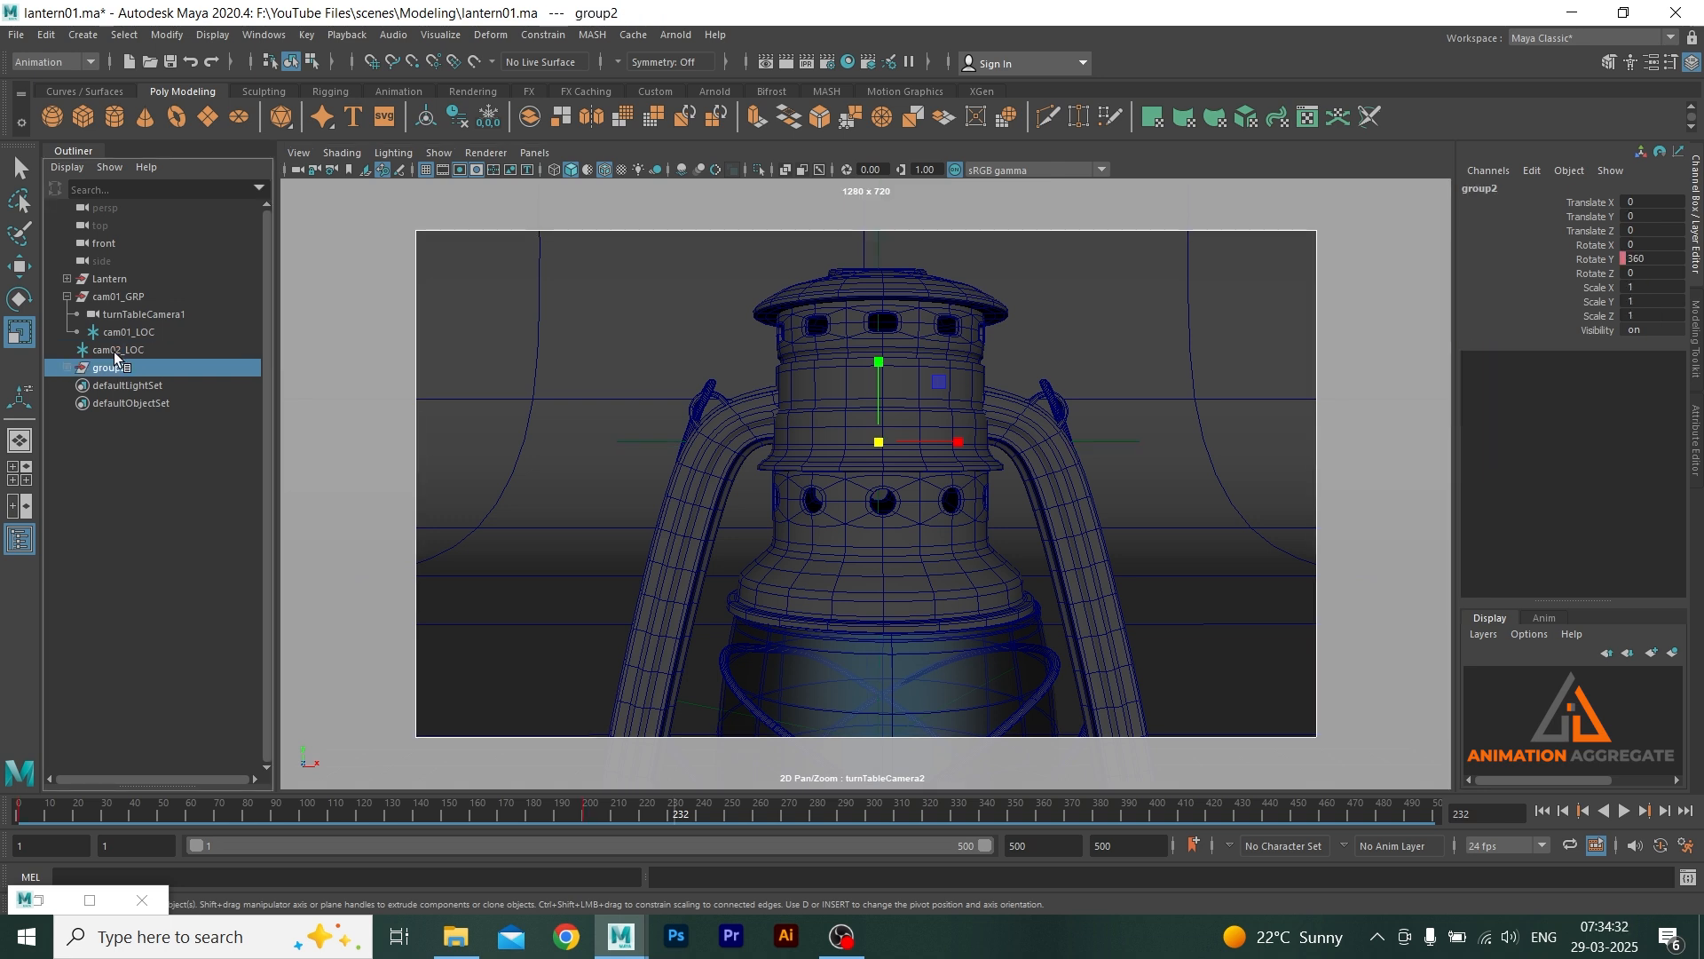
{"action": "left_click", "coordinate": [114, 350]}
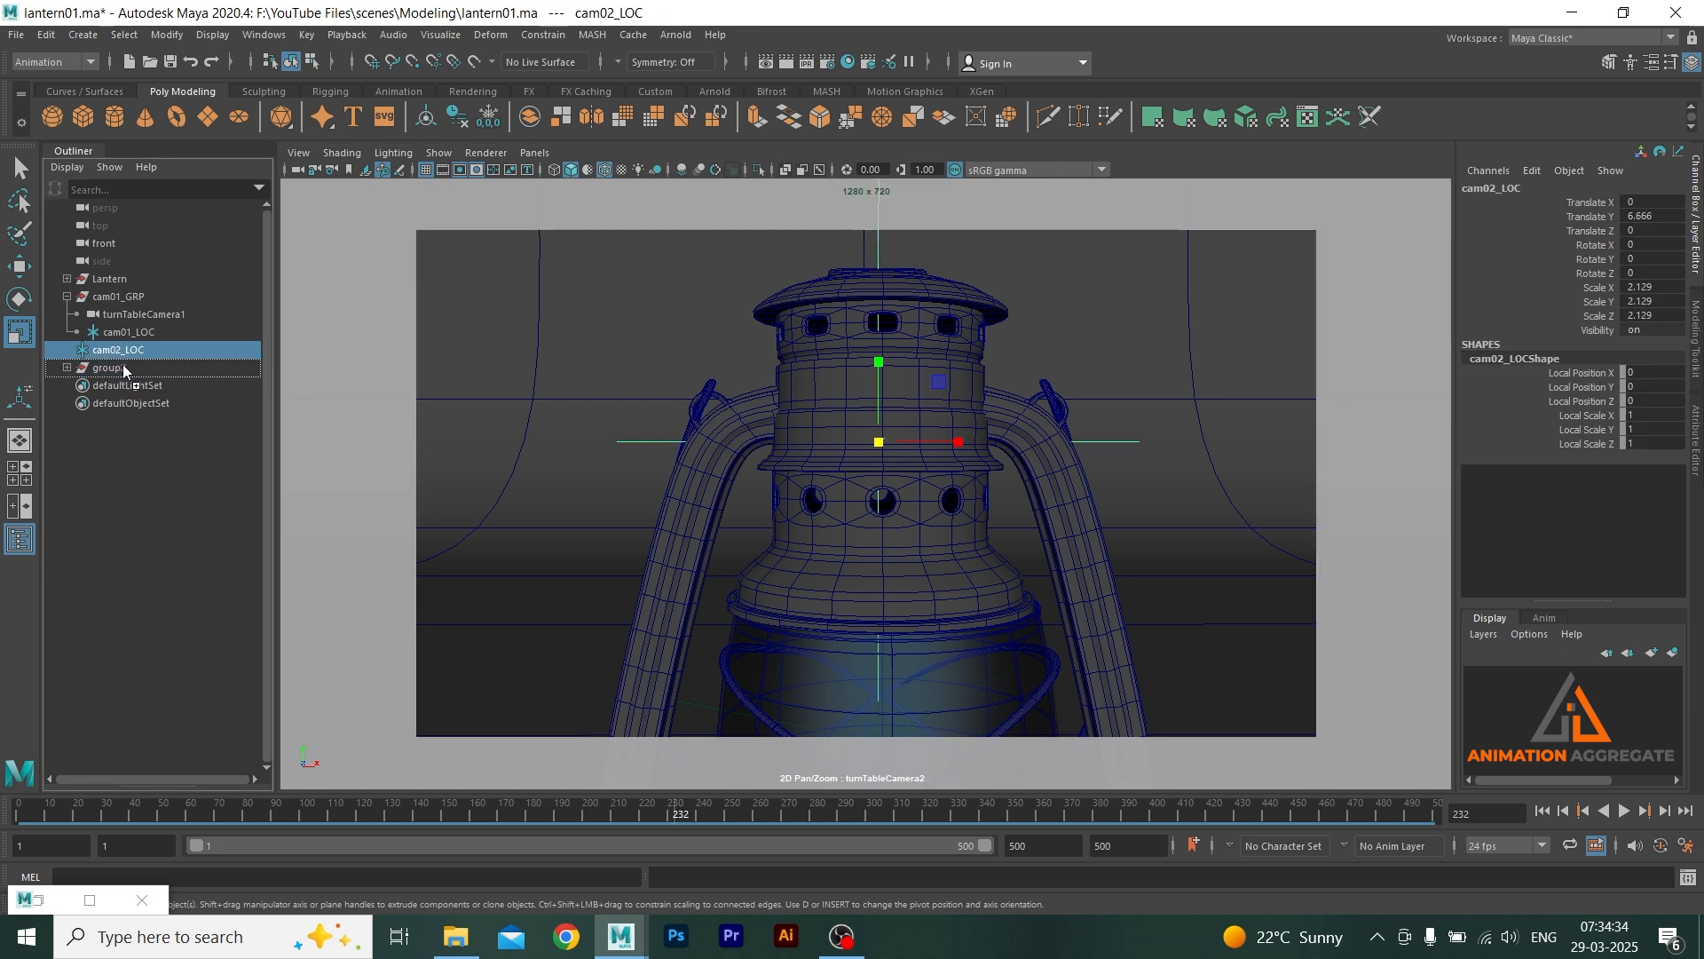
{"action": "middle_click_drag", "start_coordinate": [122, 365], "coordinate": [125, 365]}
{"action": "left_click", "coordinate": [67, 350]}
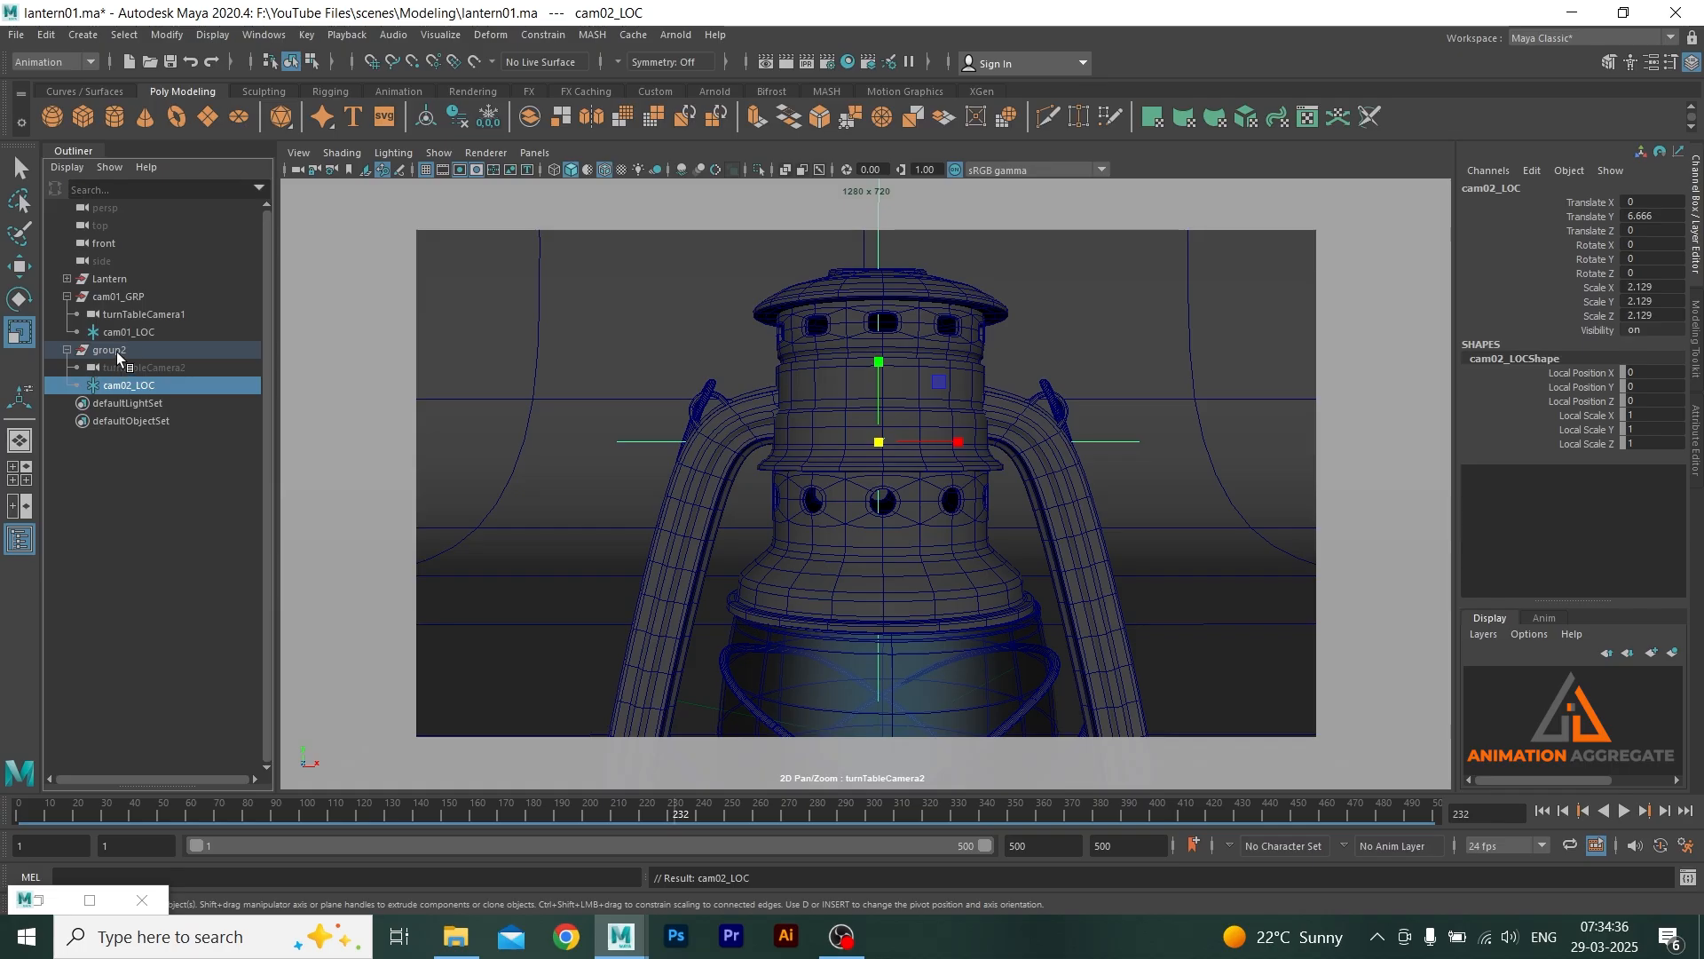
- Rename group2 as cam02_GRP and collapse both camera groups in the Outliner
{"action": "double_click", "coordinate": [113, 351]}
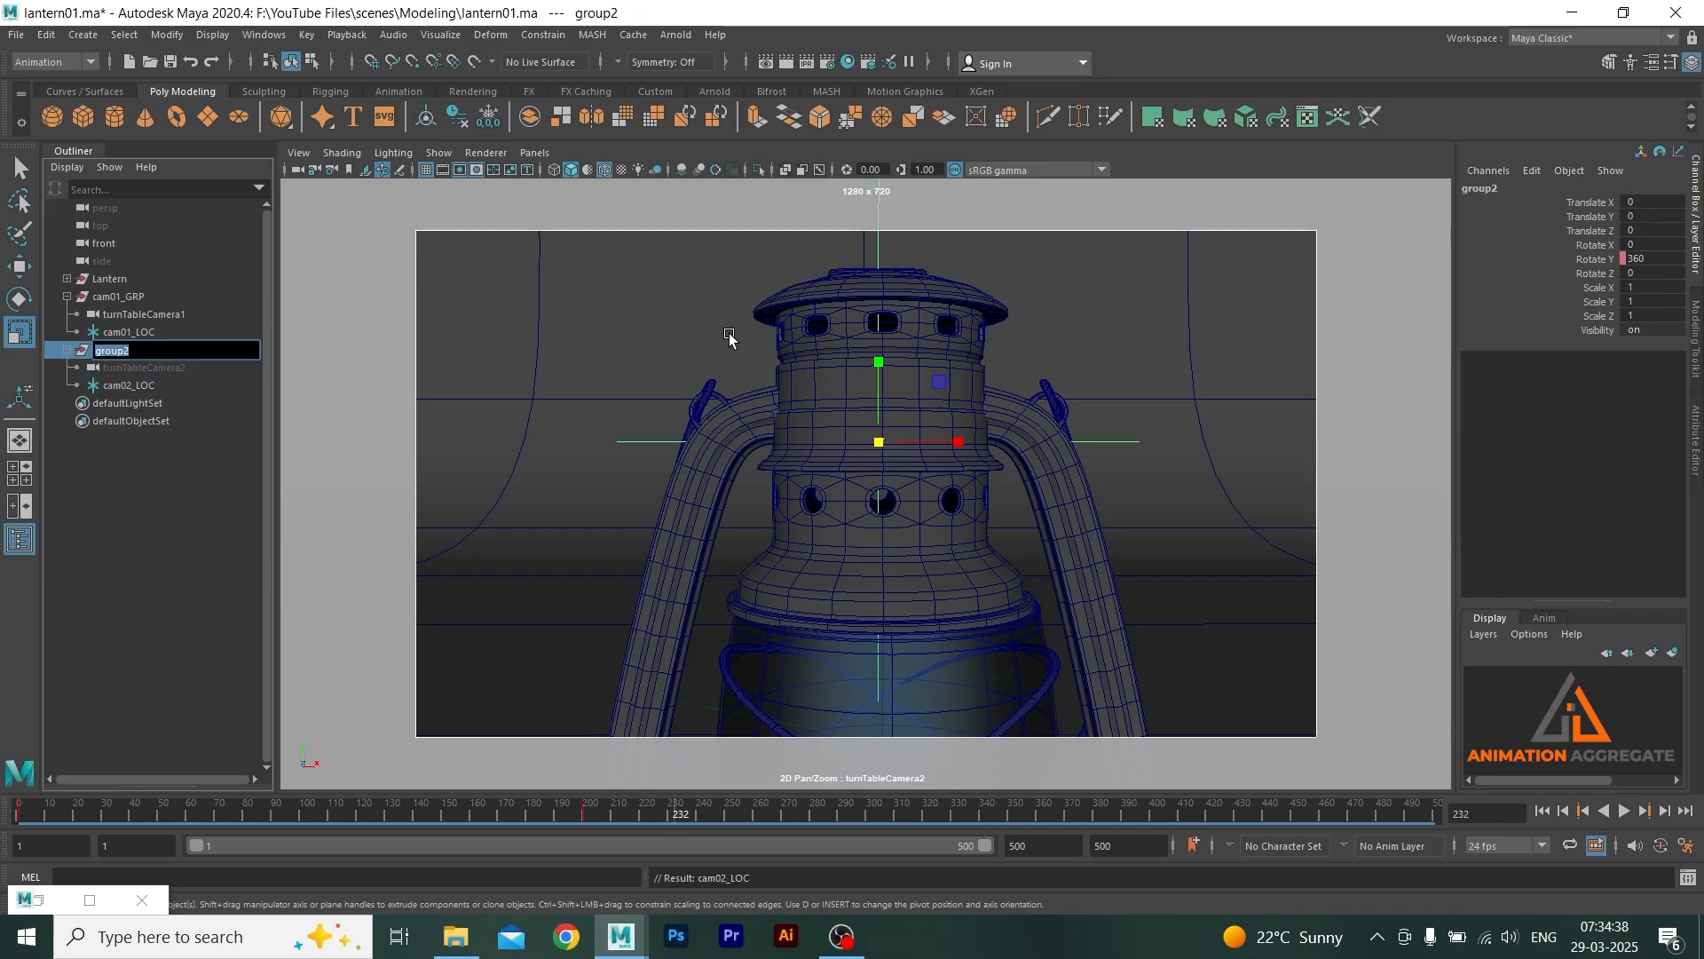
{"action": "type", "text": "cam"}
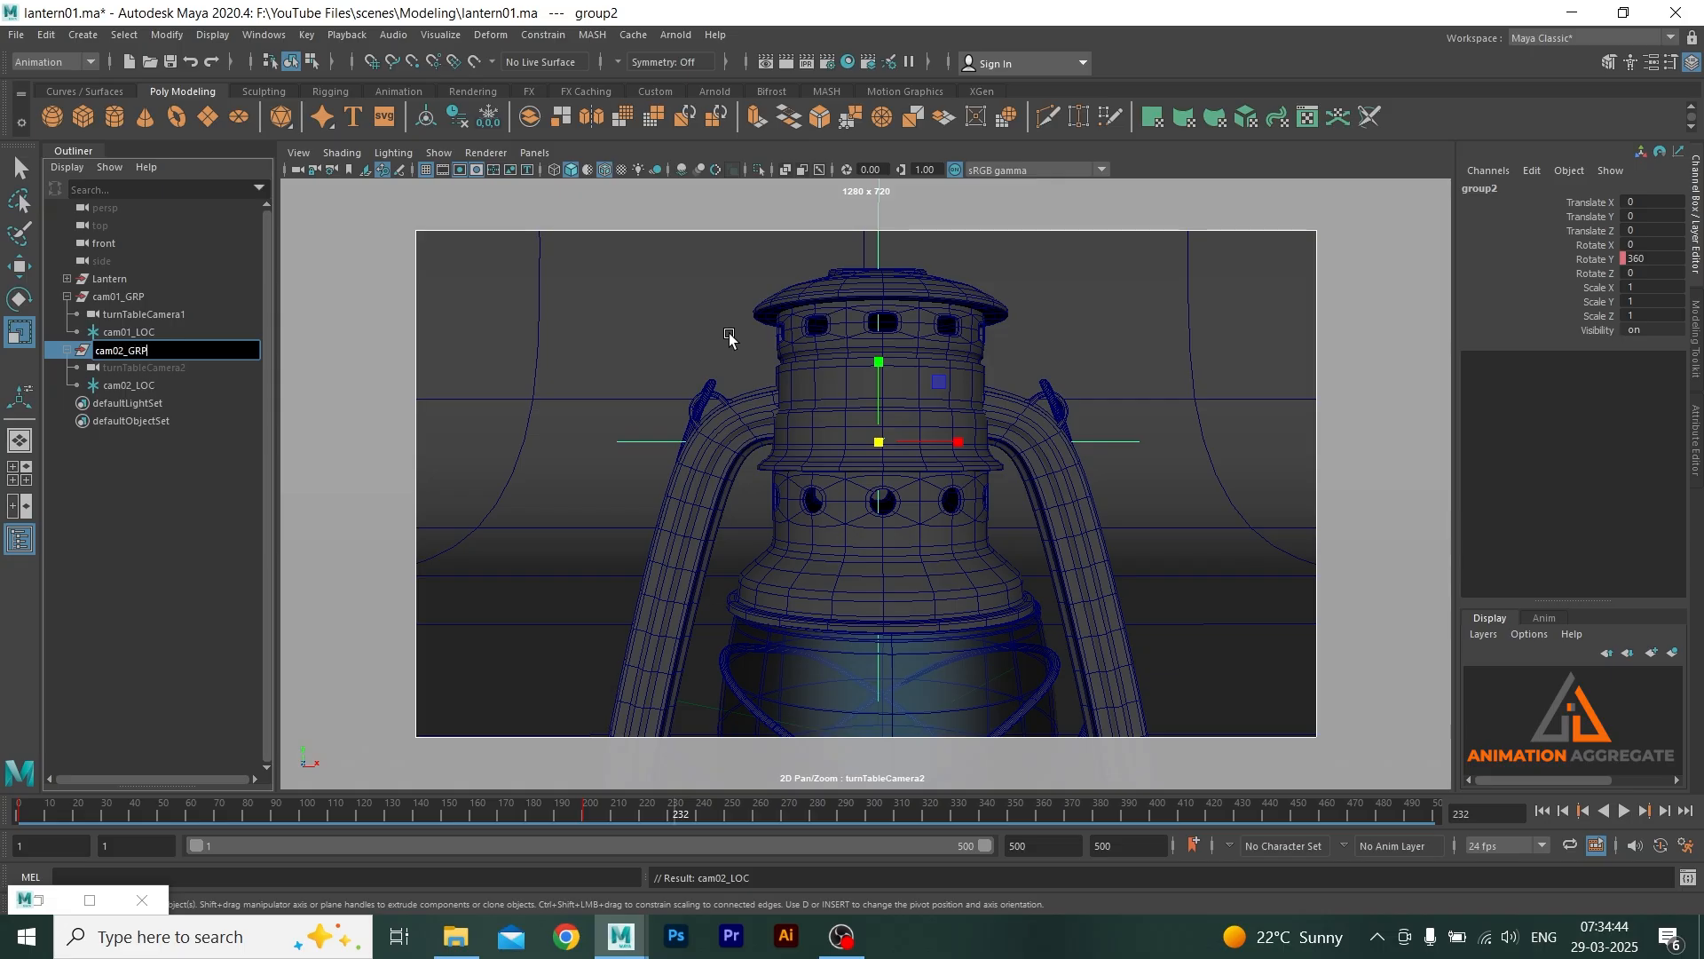
{"action": "type", "text": "02_GRP"}
{"action": "key", "text": "Return"}
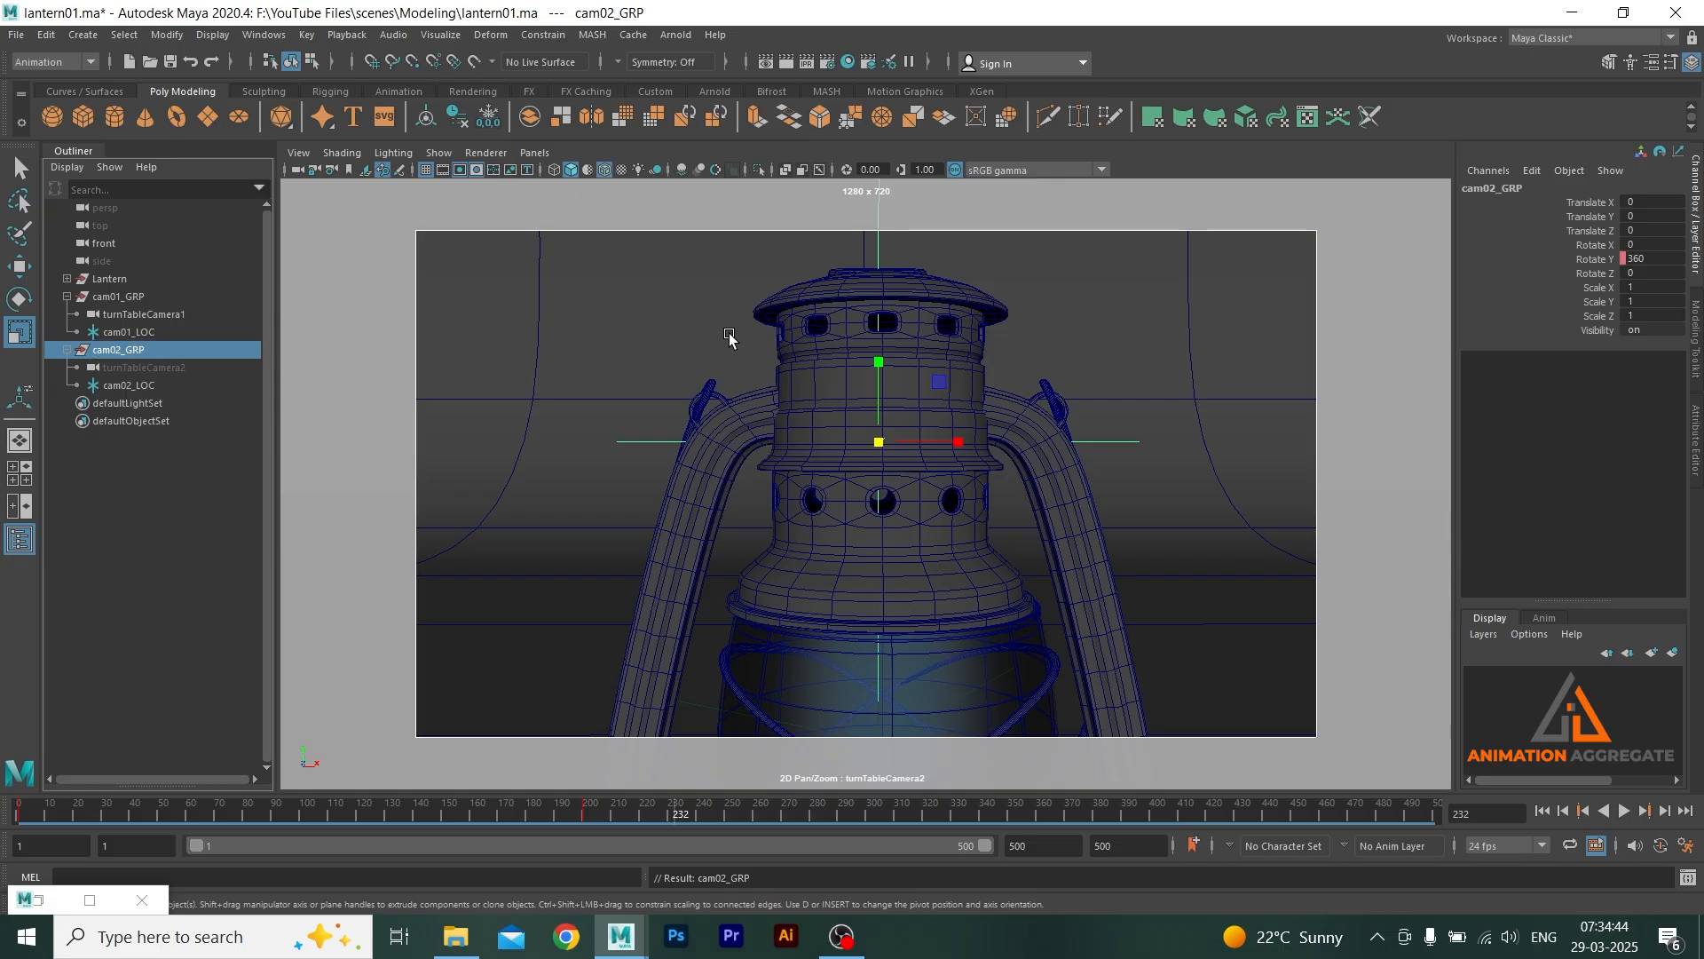
{"action": "left_click", "coordinate": [66, 294]}
{"action": "left_click", "coordinate": [66, 315]}
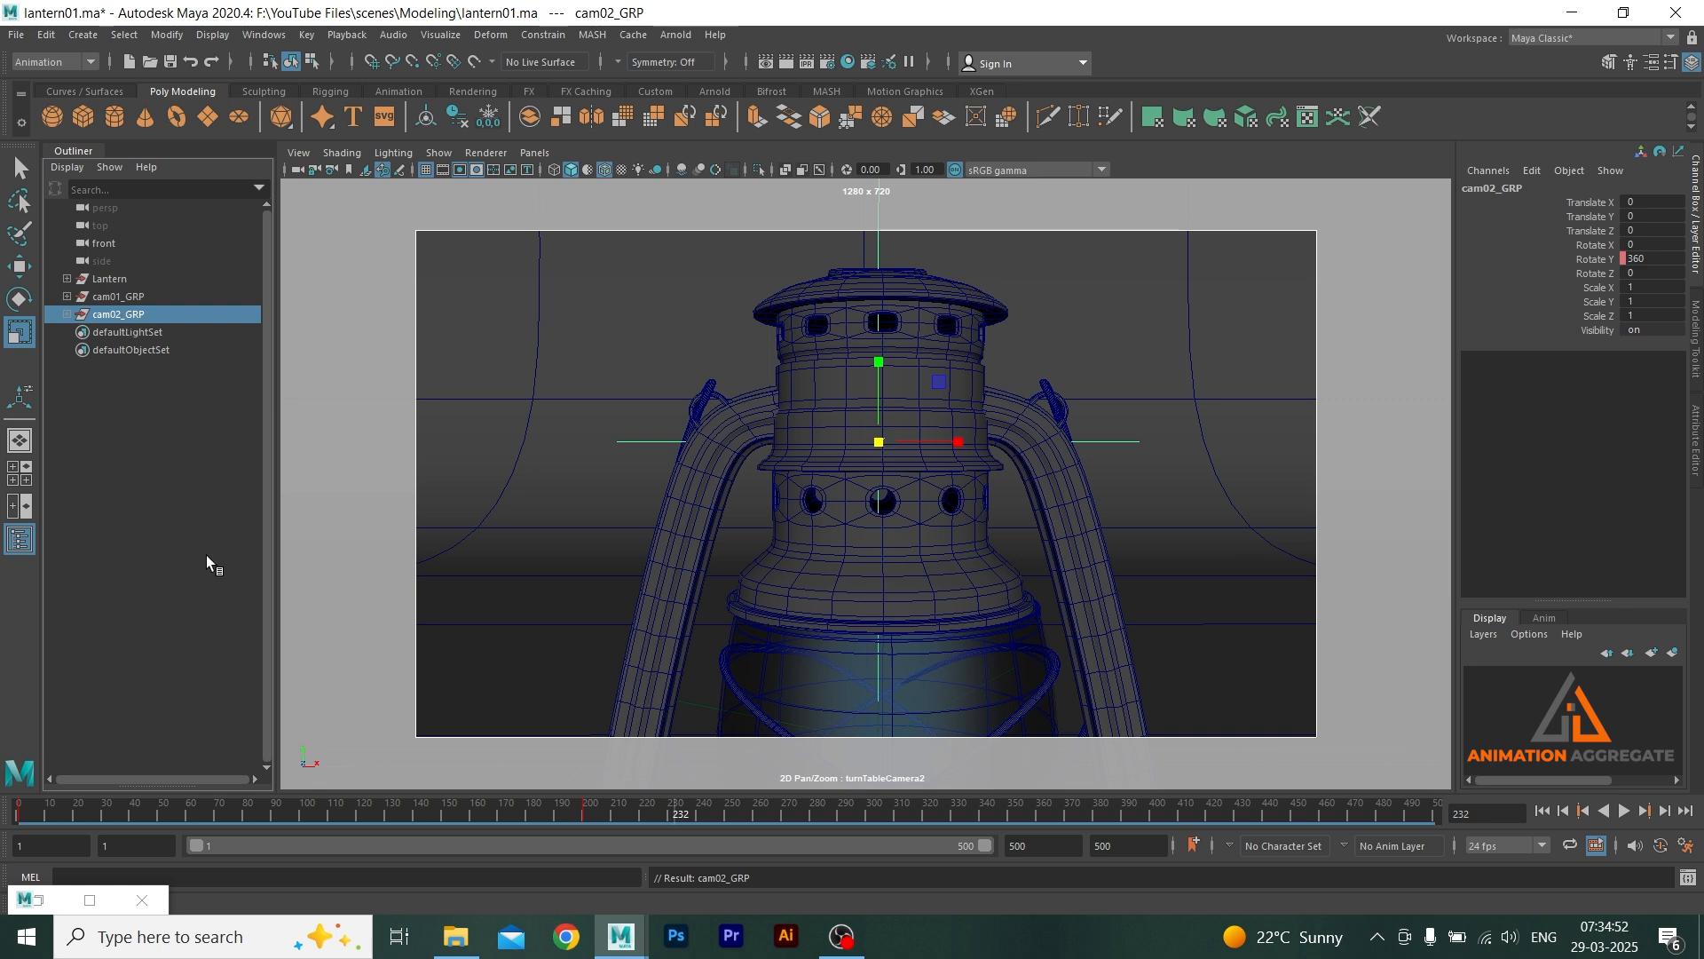
- Open the Graph Editor for cam02_GRP and give the keys of its Rotate Y curve linear tangents
{"action": "left_click", "coordinate": [265, 35]}
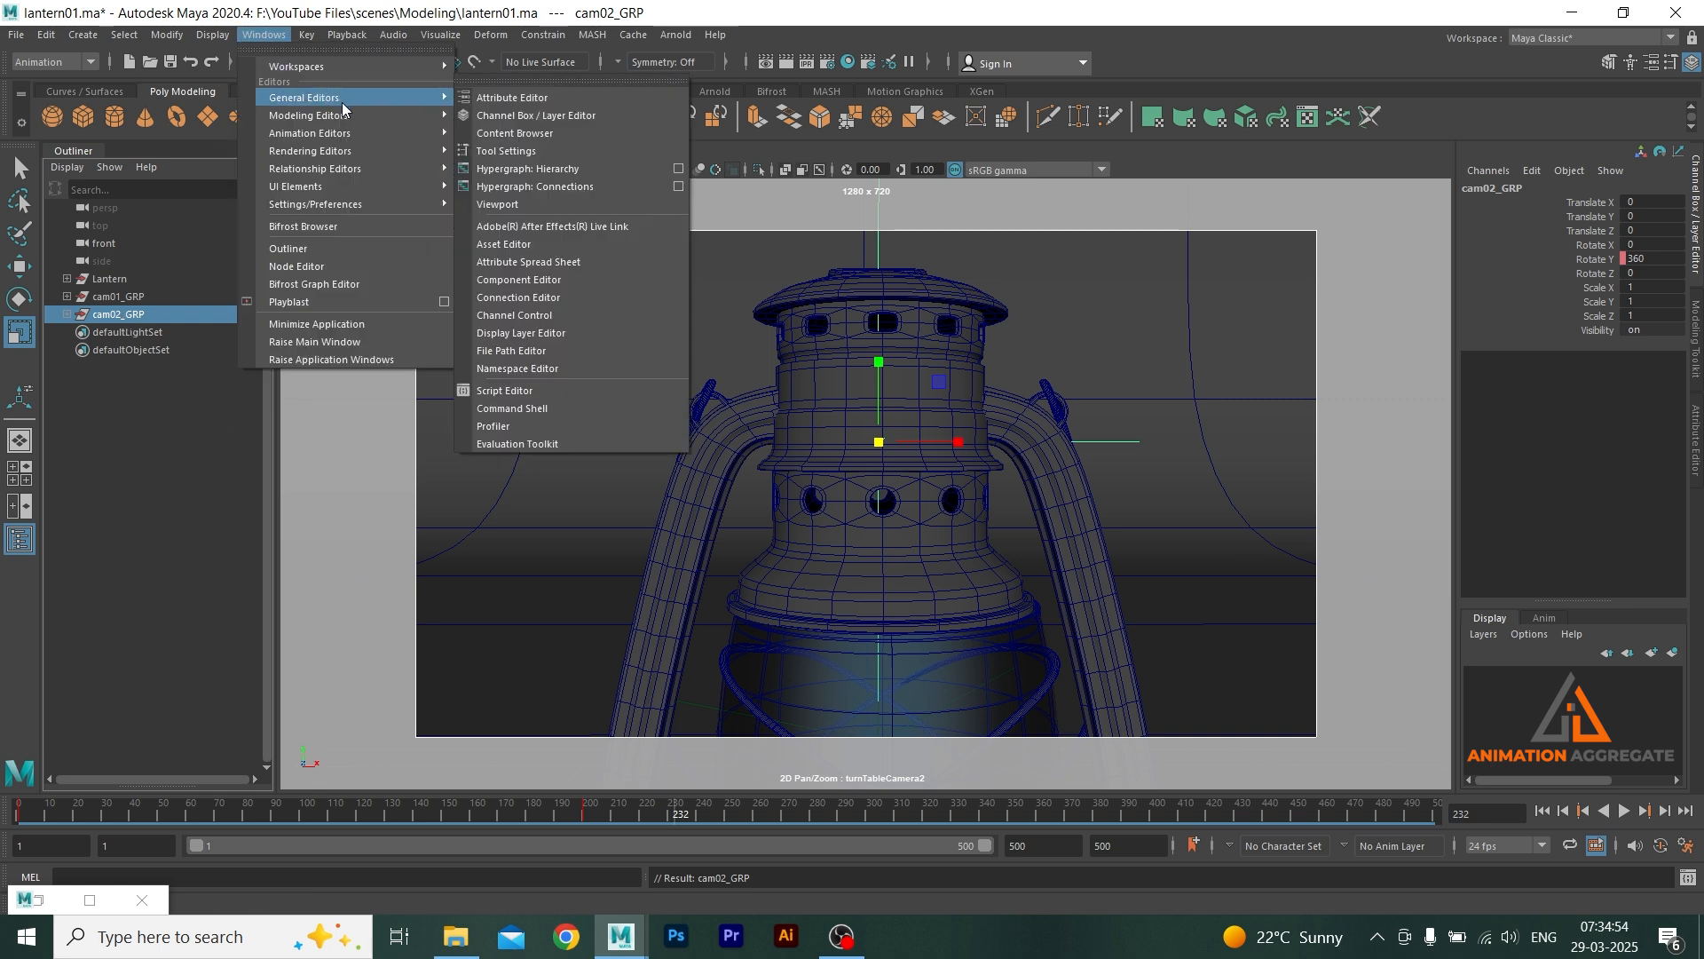
{"action": "mouse_move", "coordinate": [377, 133]}
{"action": "left_click", "coordinate": [503, 133]}
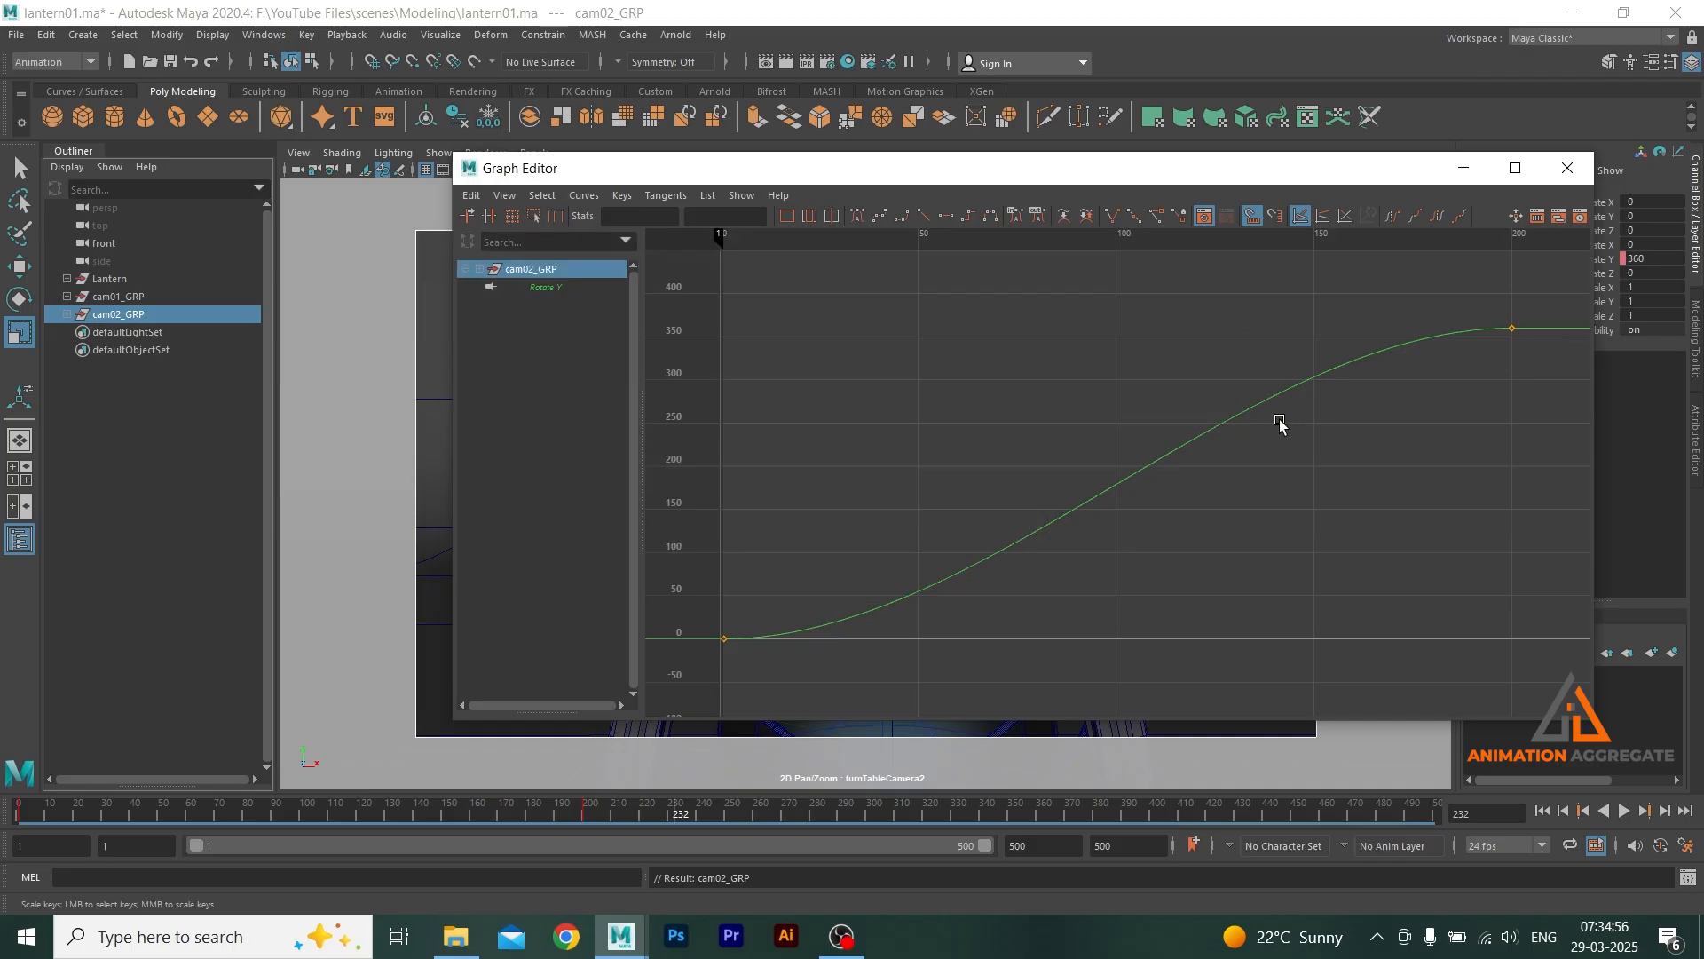
{"action": "key", "text": "a"}
{"action": "left_click", "coordinate": [1214, 431]}
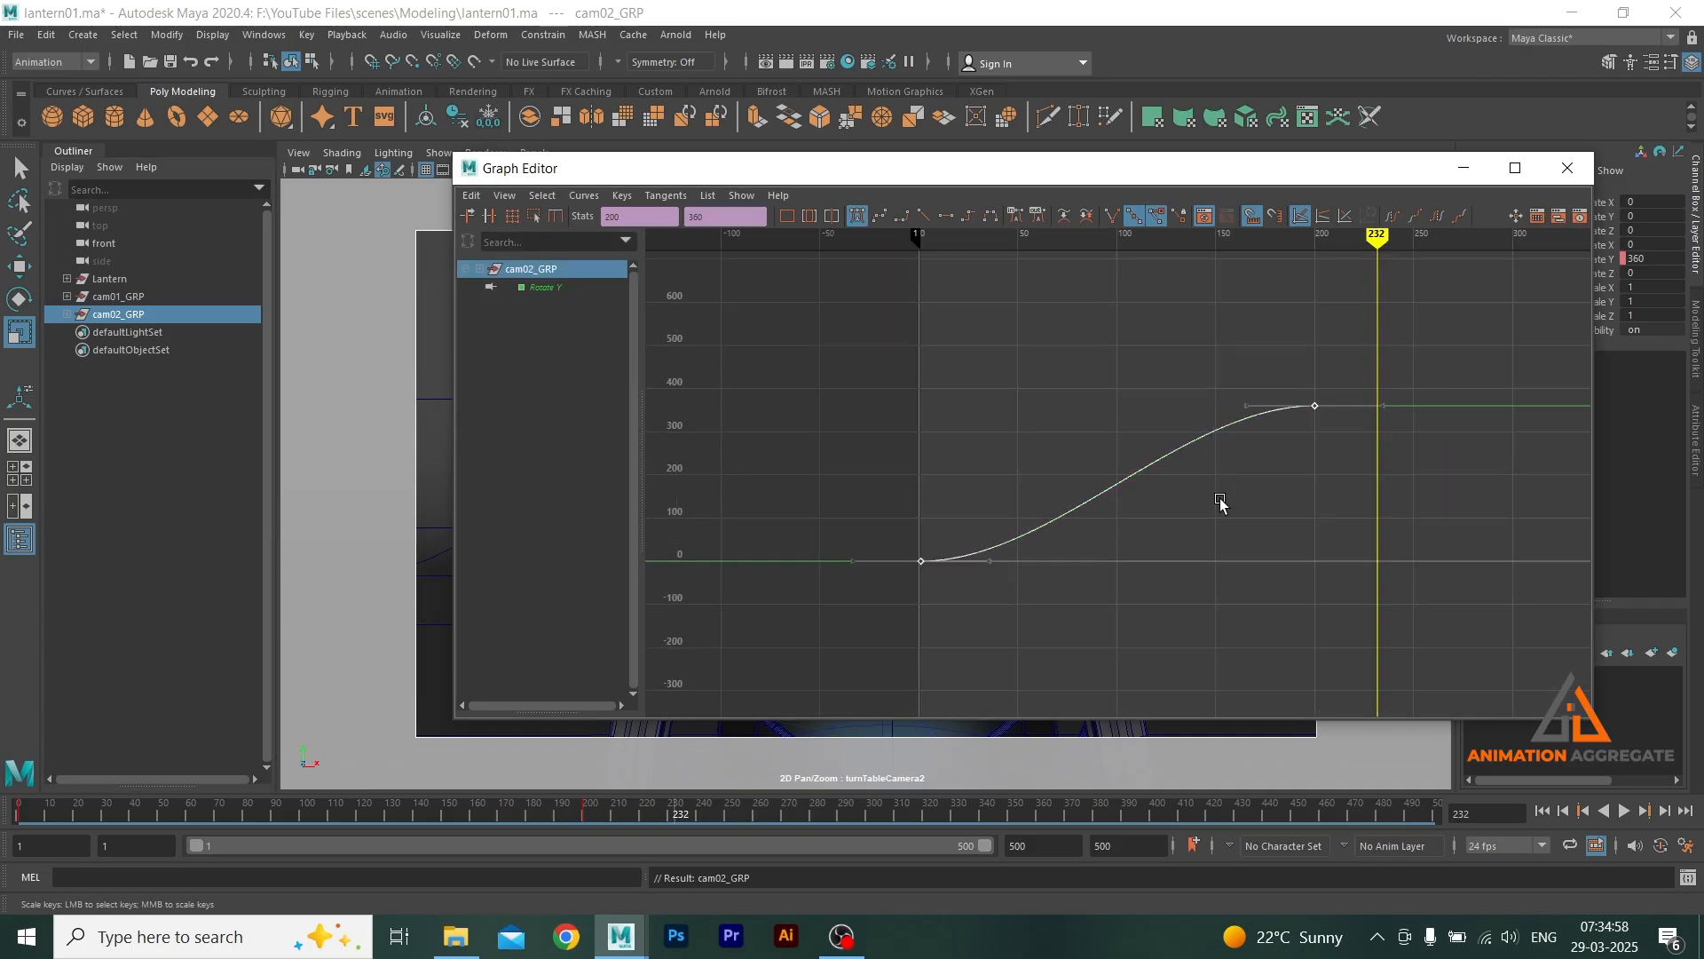
{"action": "left_click", "coordinate": [927, 217]}
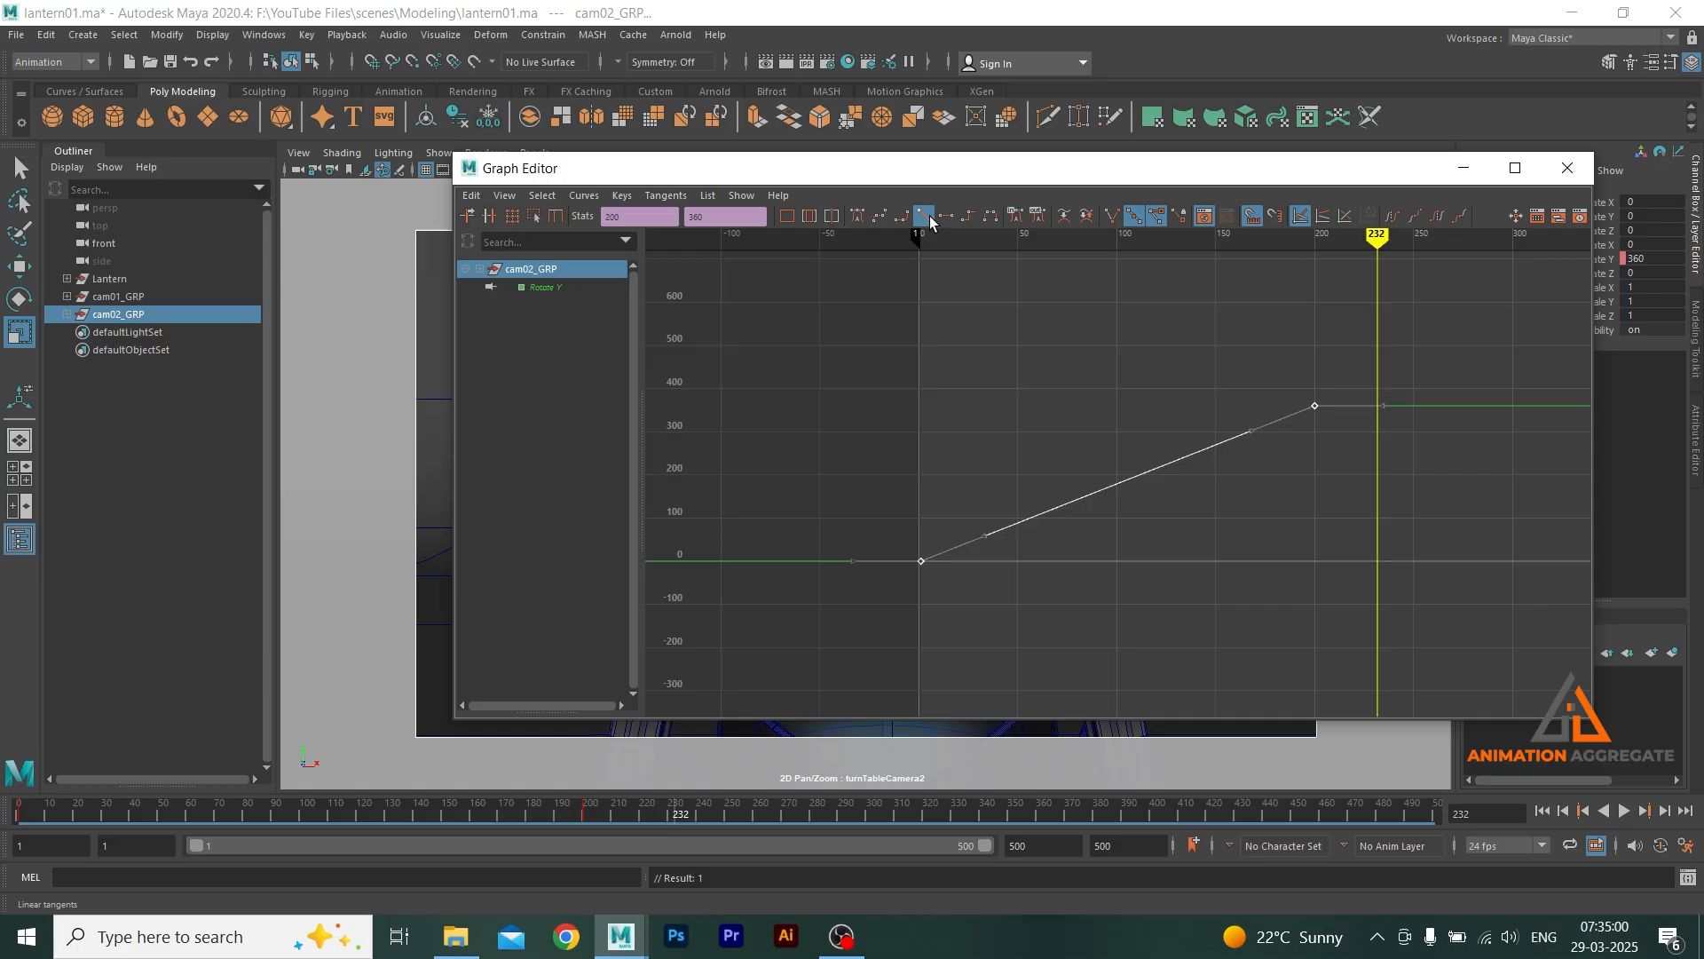
- Turn off the infinity display and set the Rotate Y curve's Post Infinity to Cycle with Offset
{"action": "left_click", "coordinate": [506, 196]}
{"action": "left_click", "coordinate": [544, 489]}
{"action": "left_click", "coordinate": [1158, 387]}
{"action": "left_click", "coordinate": [585, 195]}
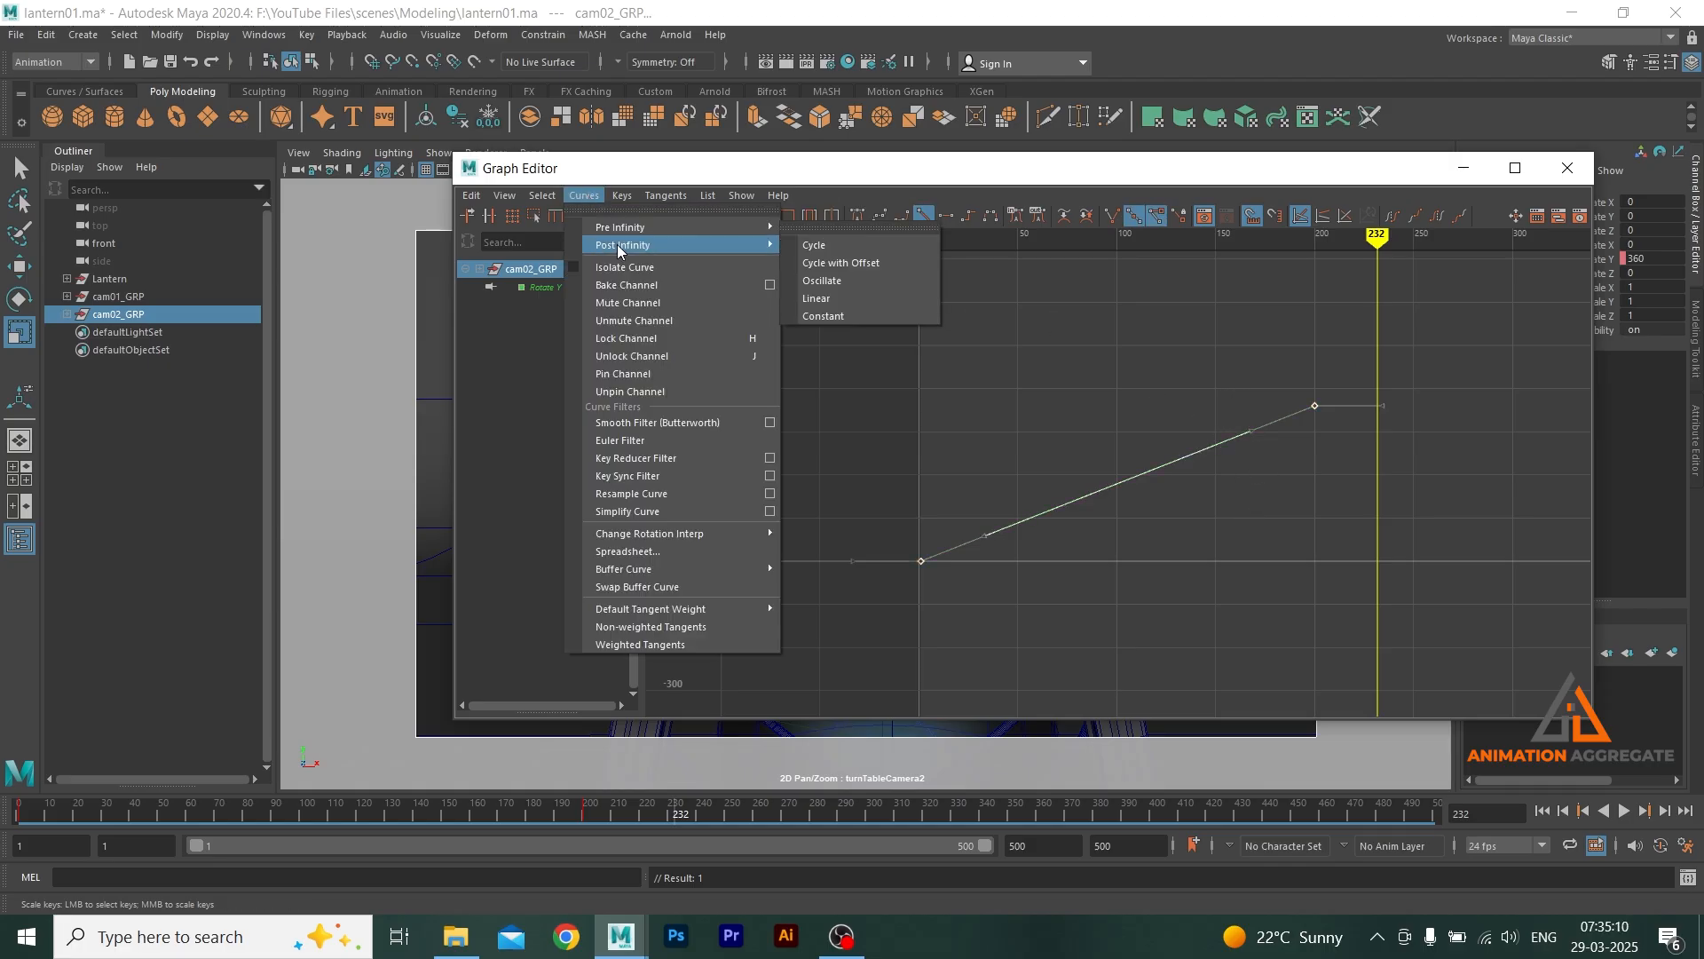
{"action": "mouse_move", "coordinate": [723, 246]}
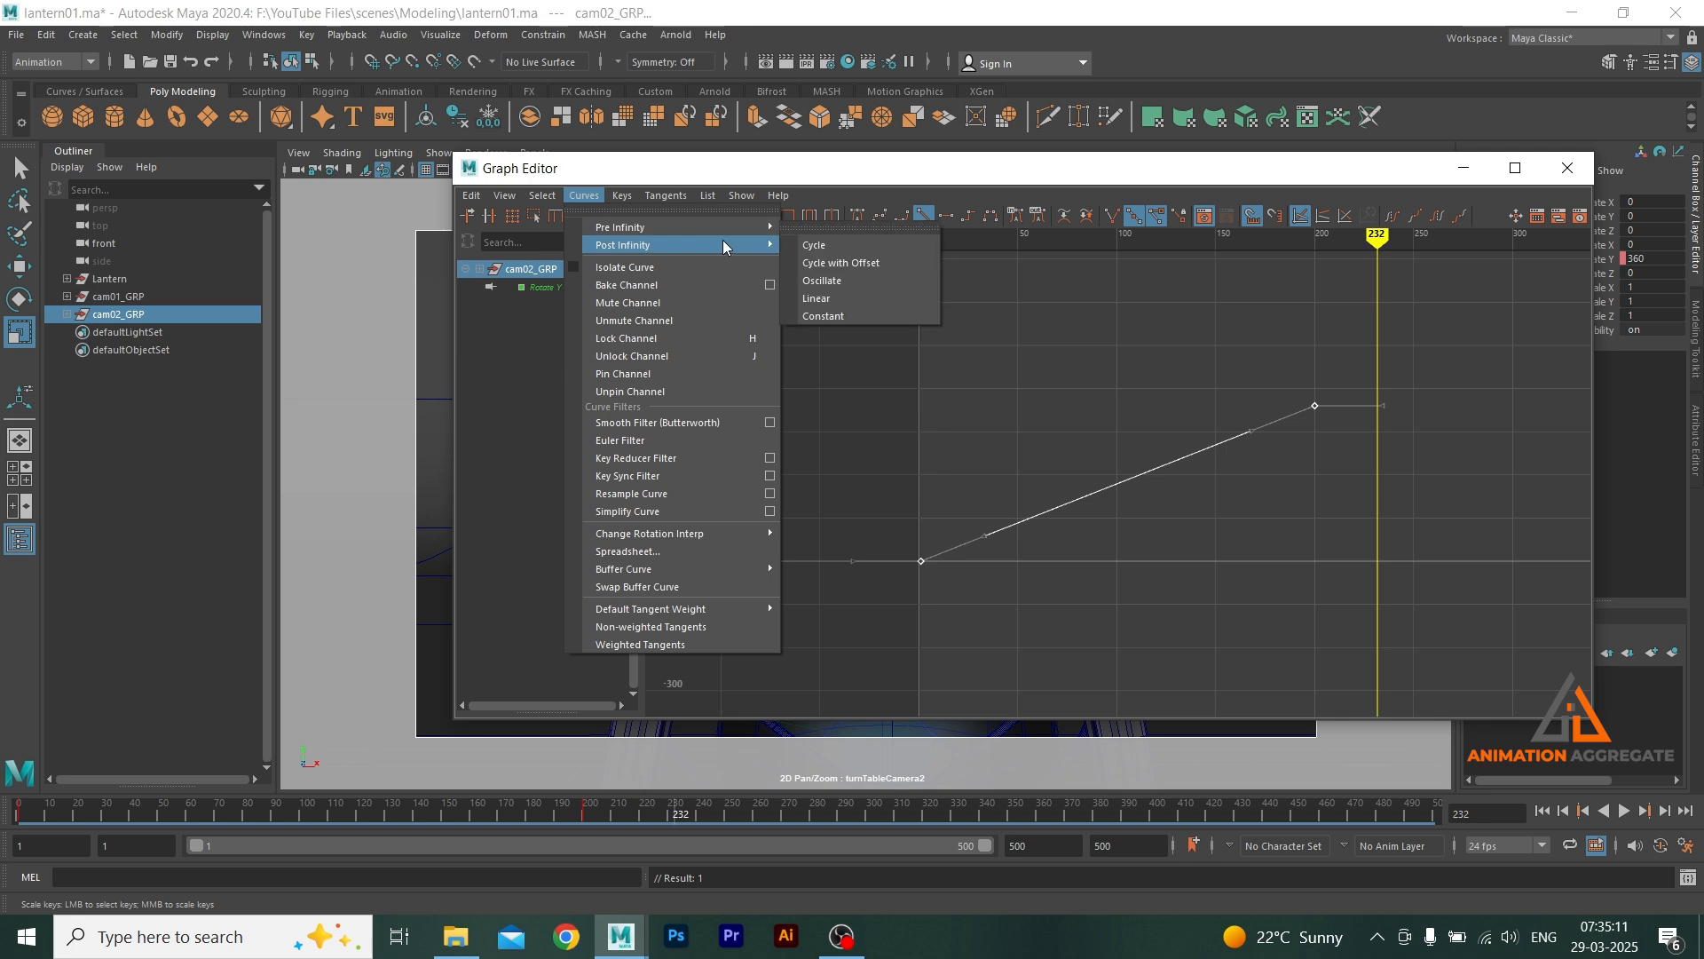
{"action": "left_click", "coordinate": [817, 264]}
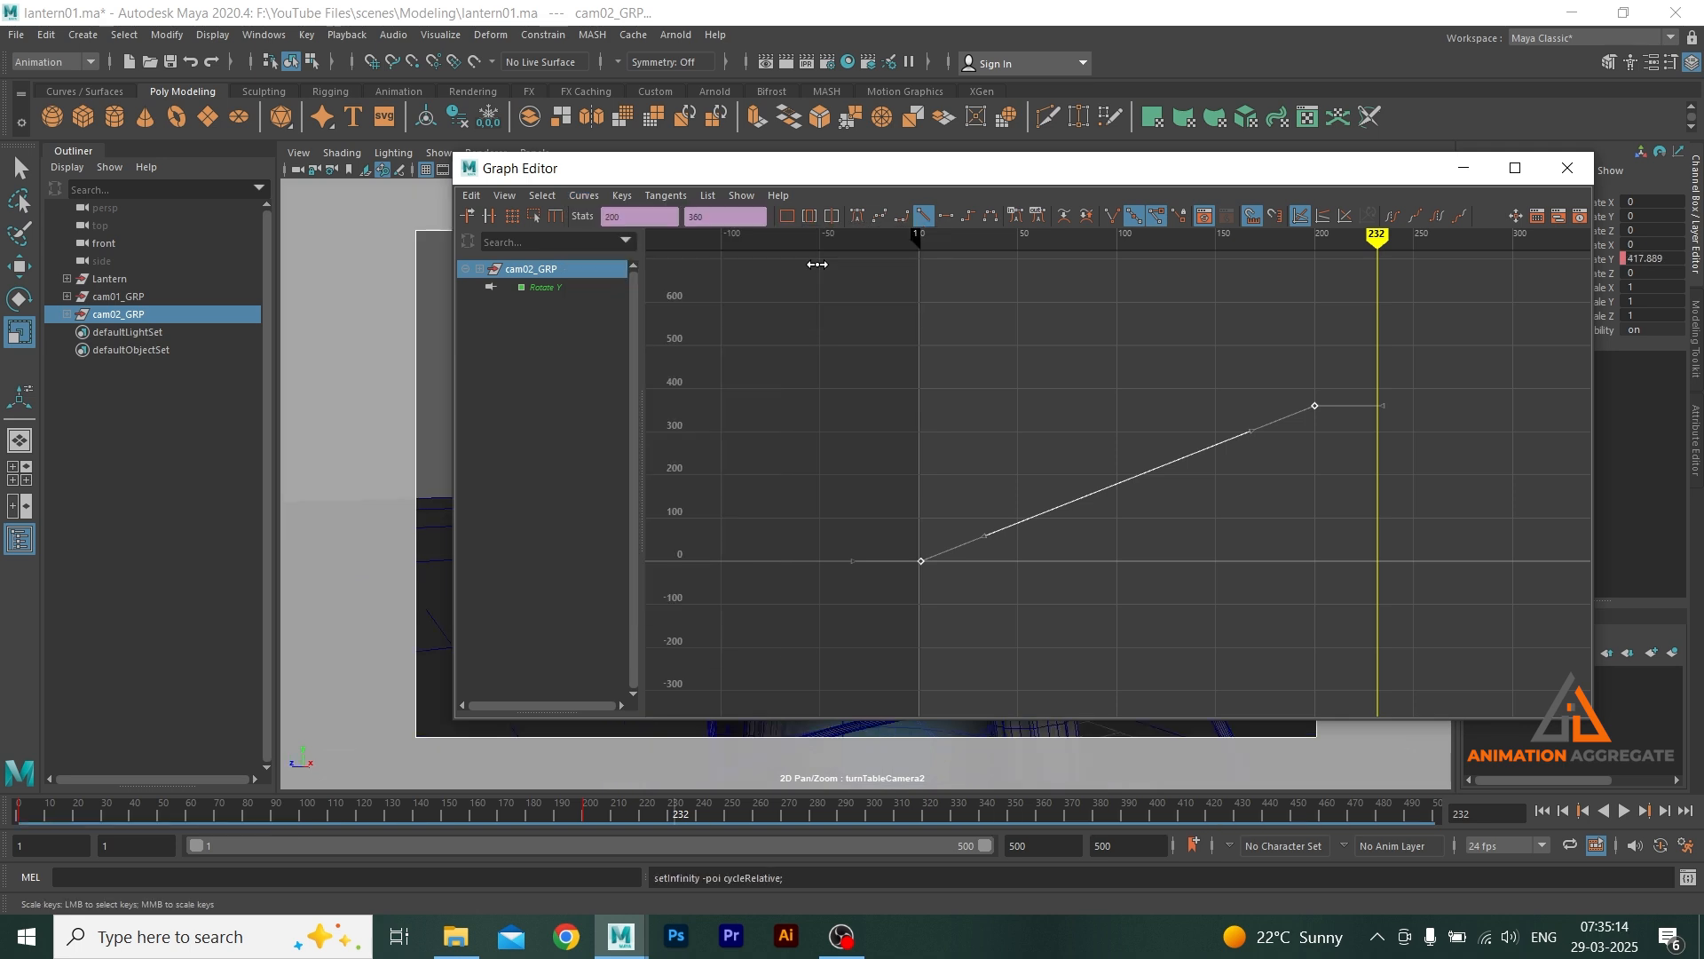
- Turn the infinity display back on in the Graph Editor to show the Rotate Y curve beyond its last key
{"action": "left_click", "coordinate": [512, 202]}
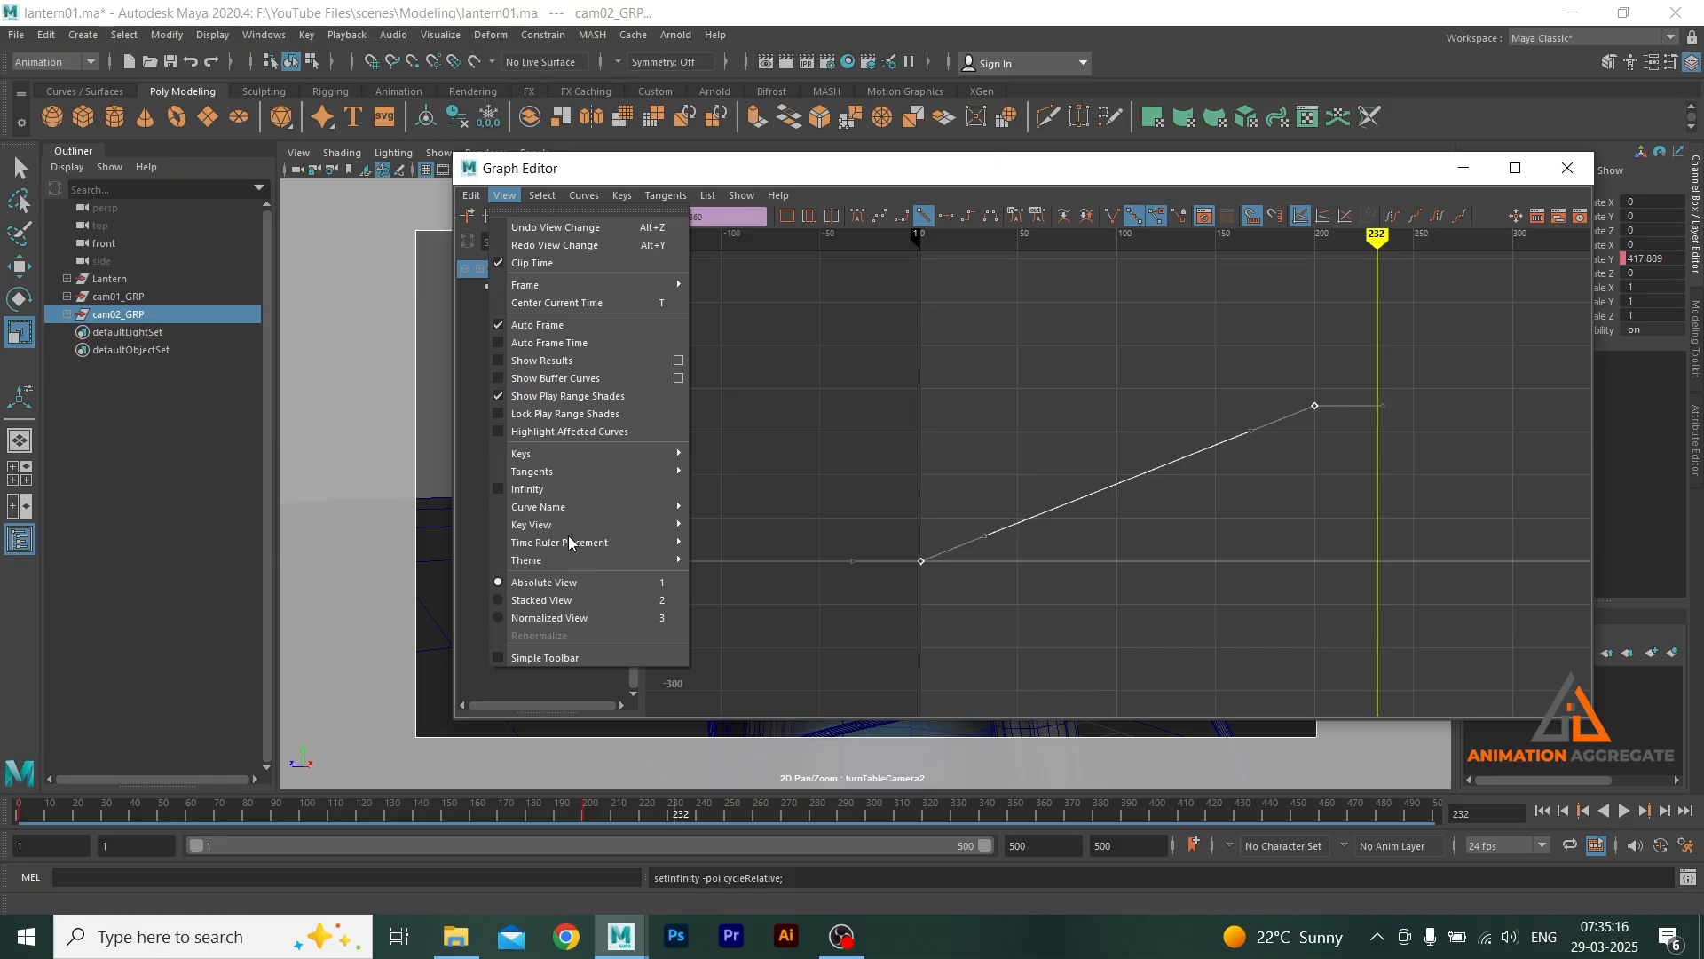
{"action": "mouse_move", "coordinate": [575, 474]}
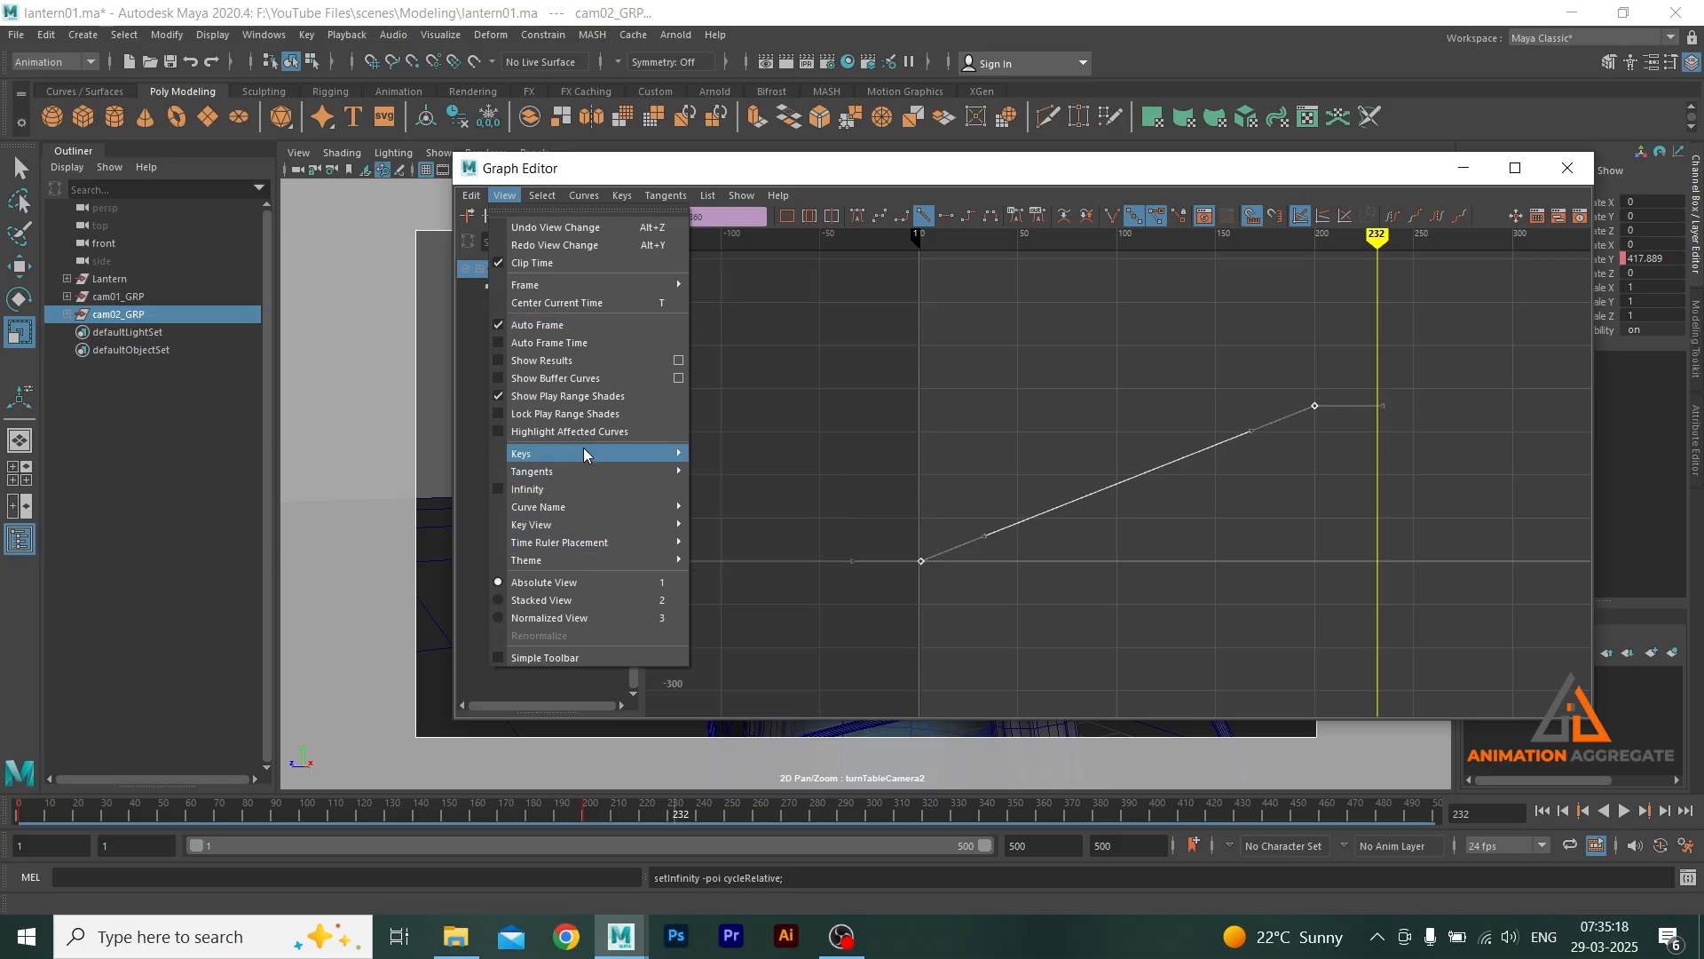
{"action": "left_click", "coordinate": [576, 489]}
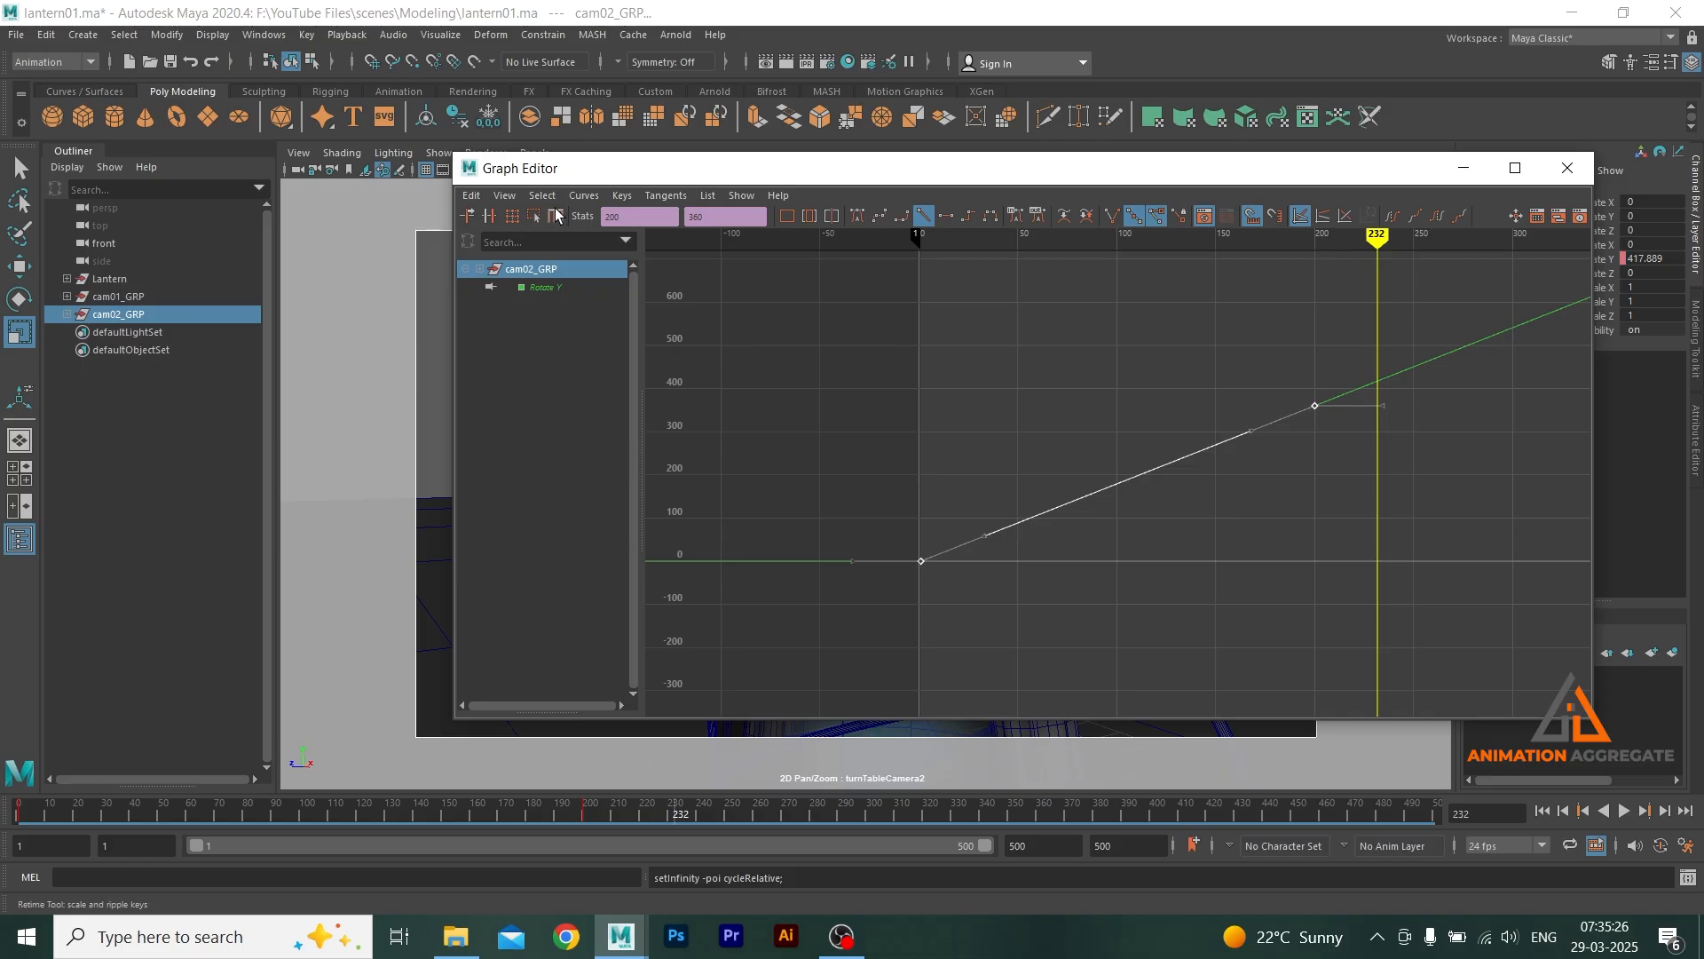
{"action": "left_click", "coordinate": [504, 196]}
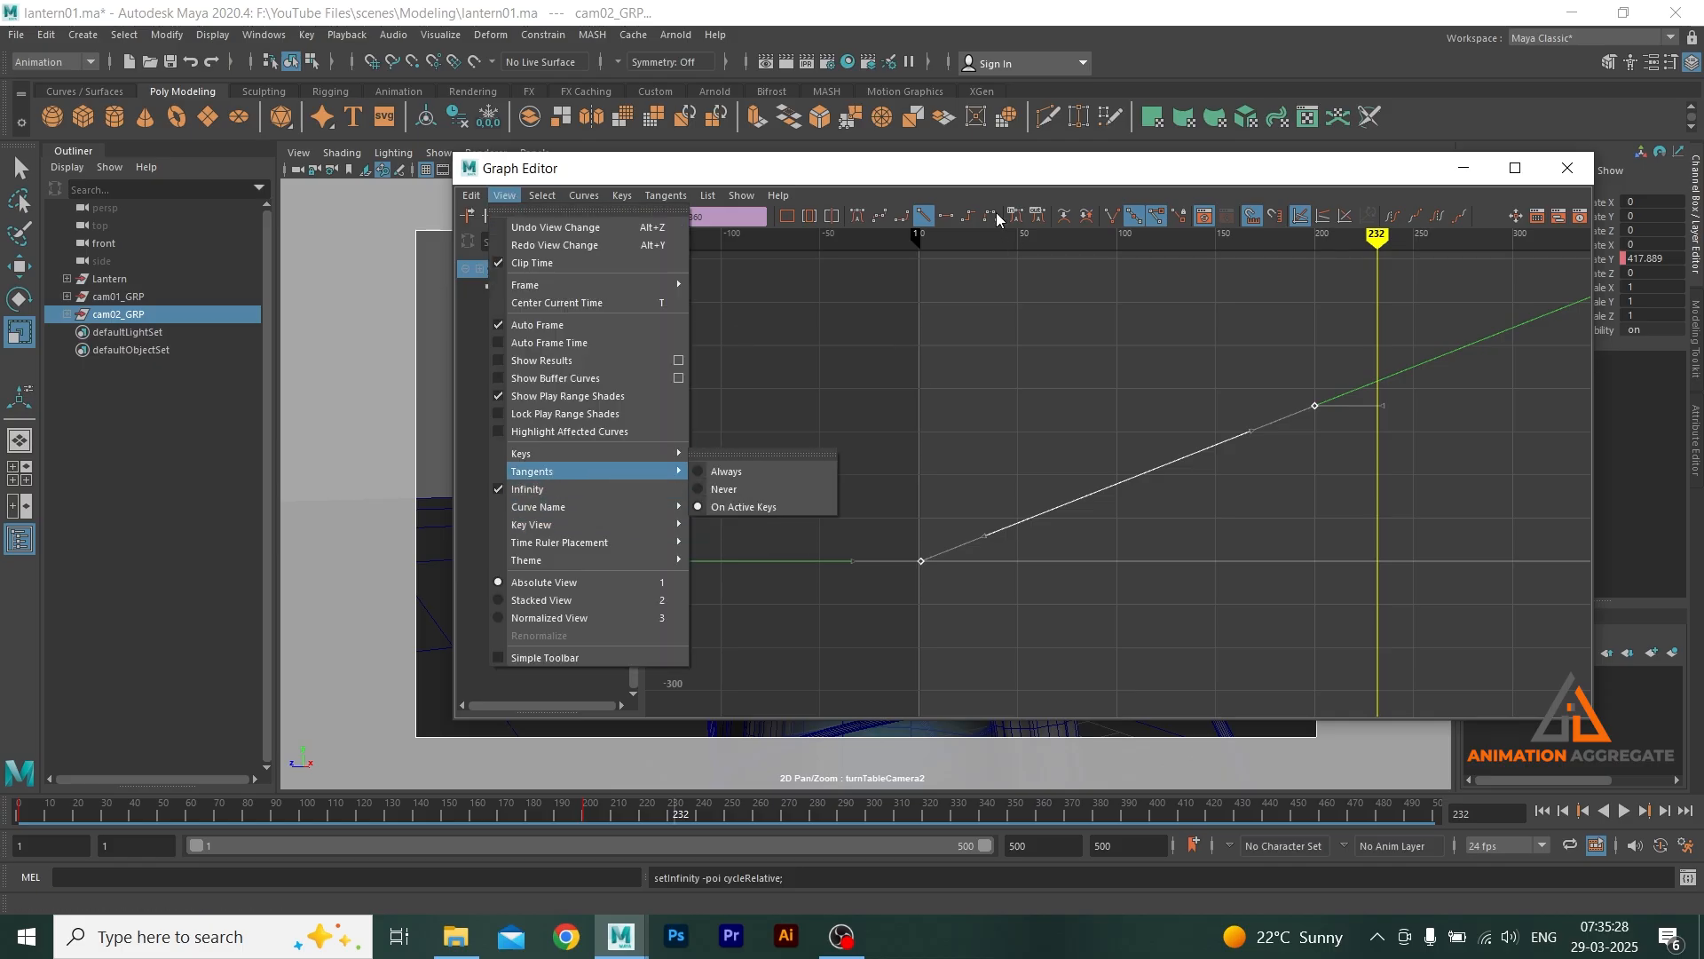
{"action": "left_click", "coordinate": [989, 181]}
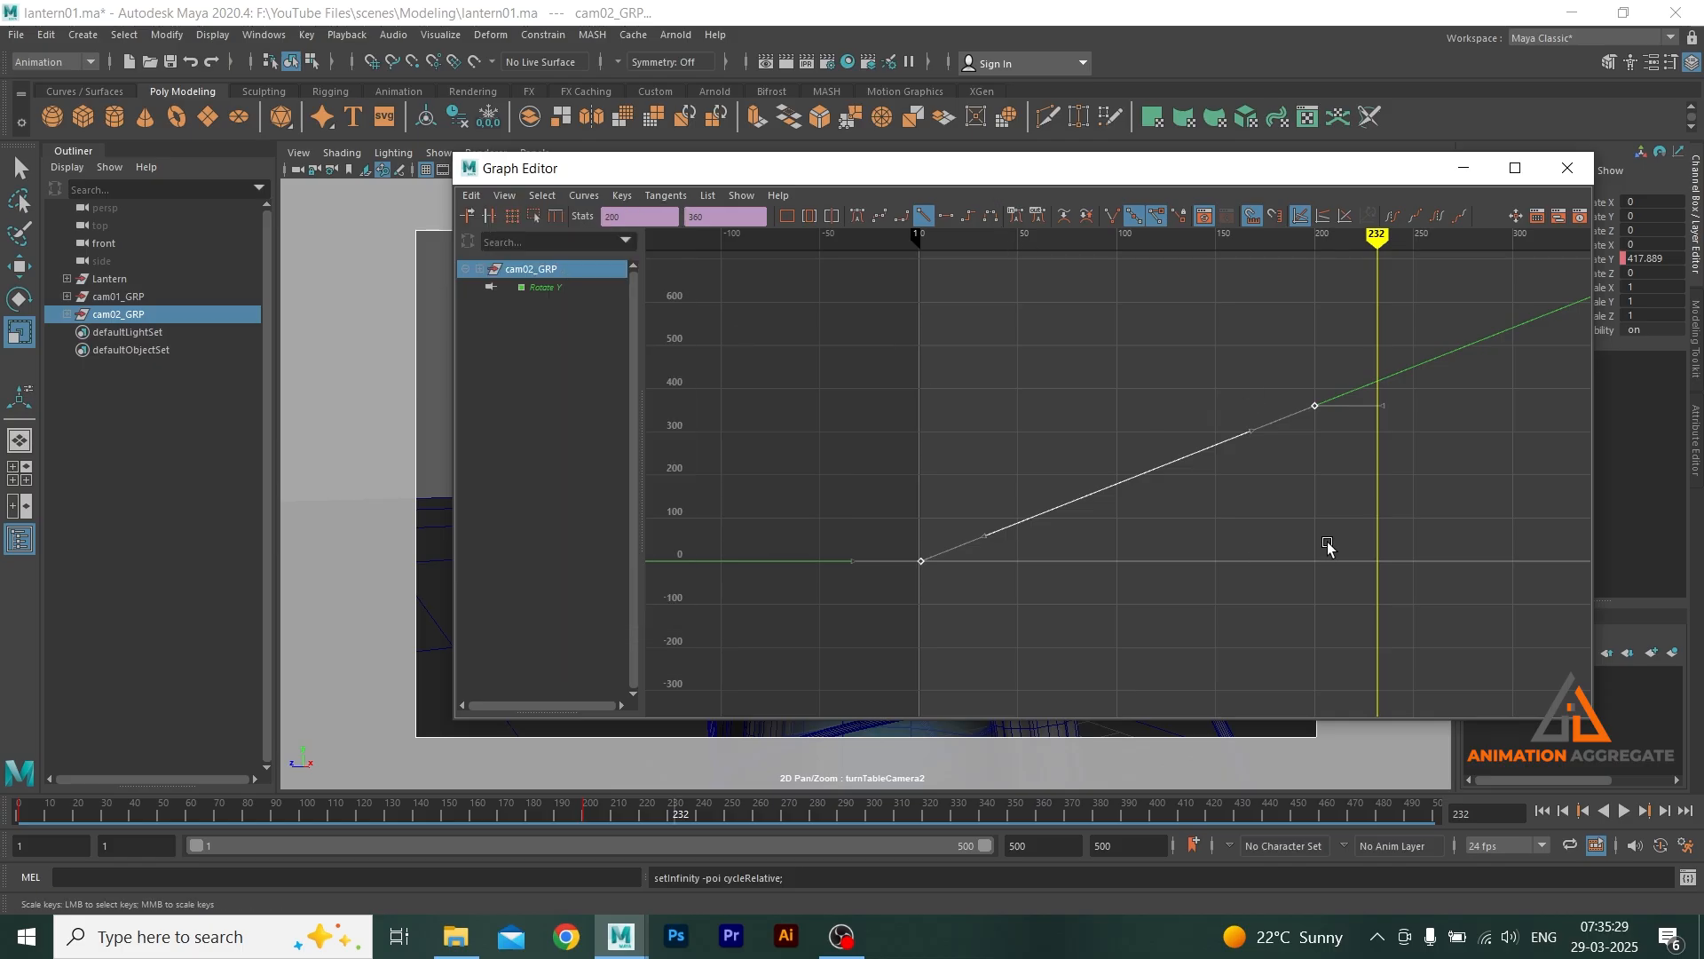
- Minimize the Graph Editor, preview the looping close-up turntable by scrubbing and playing it from frame 1, and return to the start
{"action": "left_click", "coordinate": [1465, 168]}
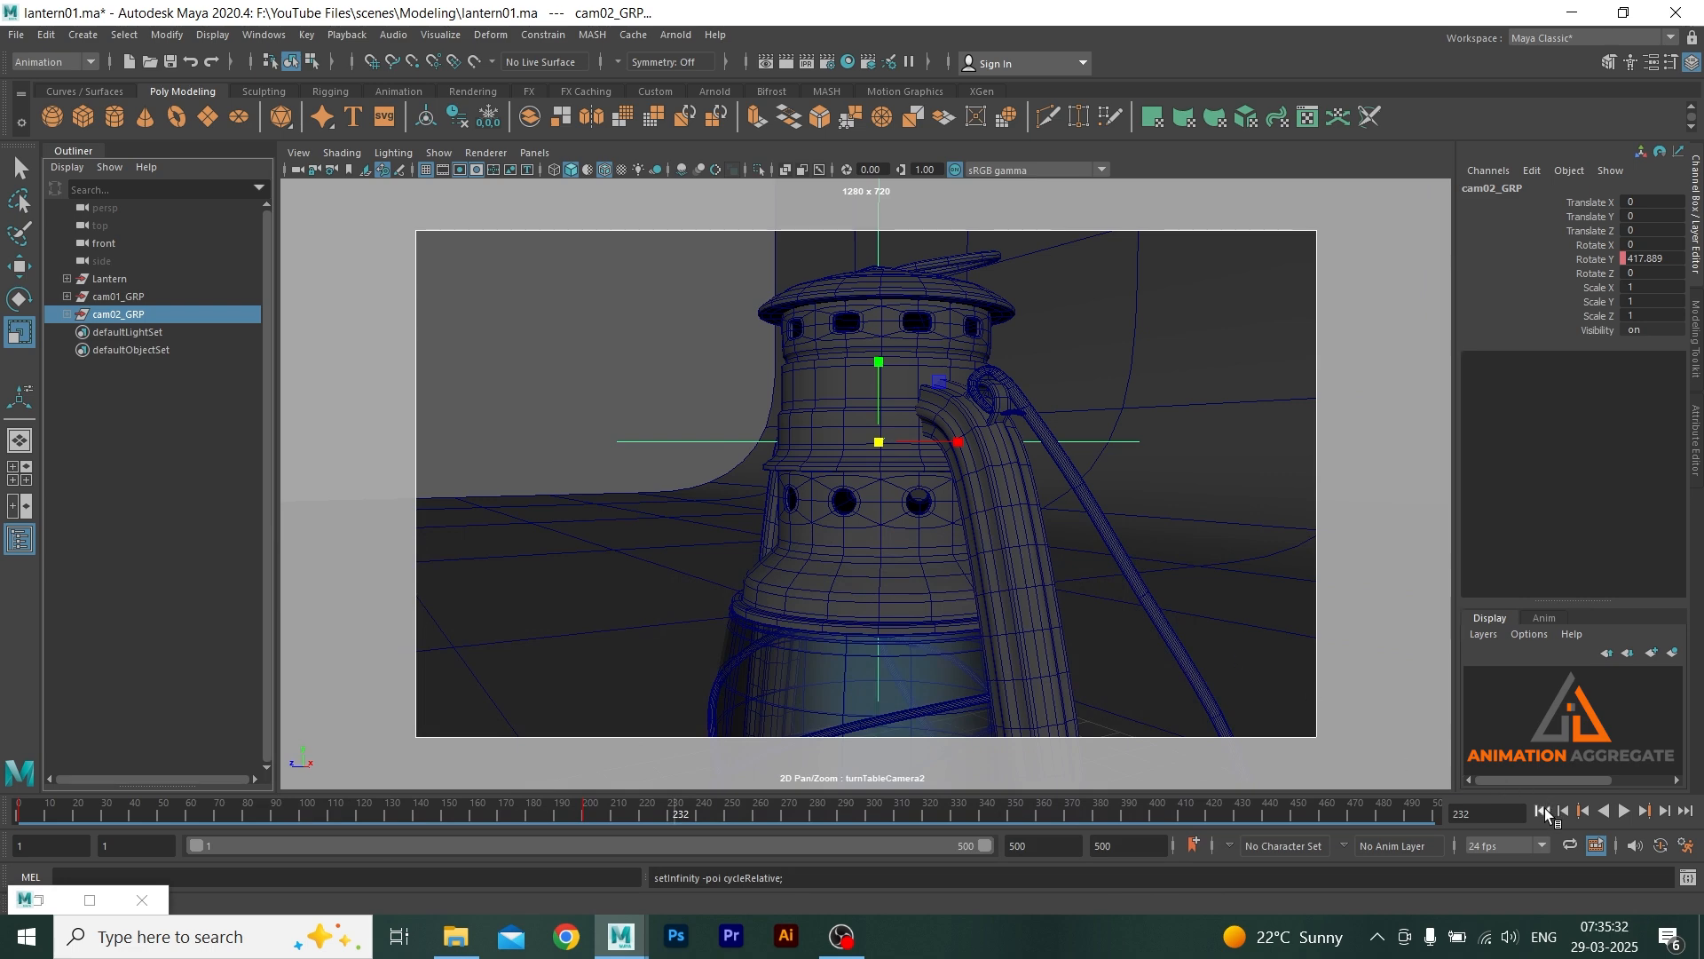
{"action": "left_click_drag", "start_coordinate": [437, 814], "coordinate": [216, 773]}
{"action": "left_click", "coordinate": [1541, 812]}
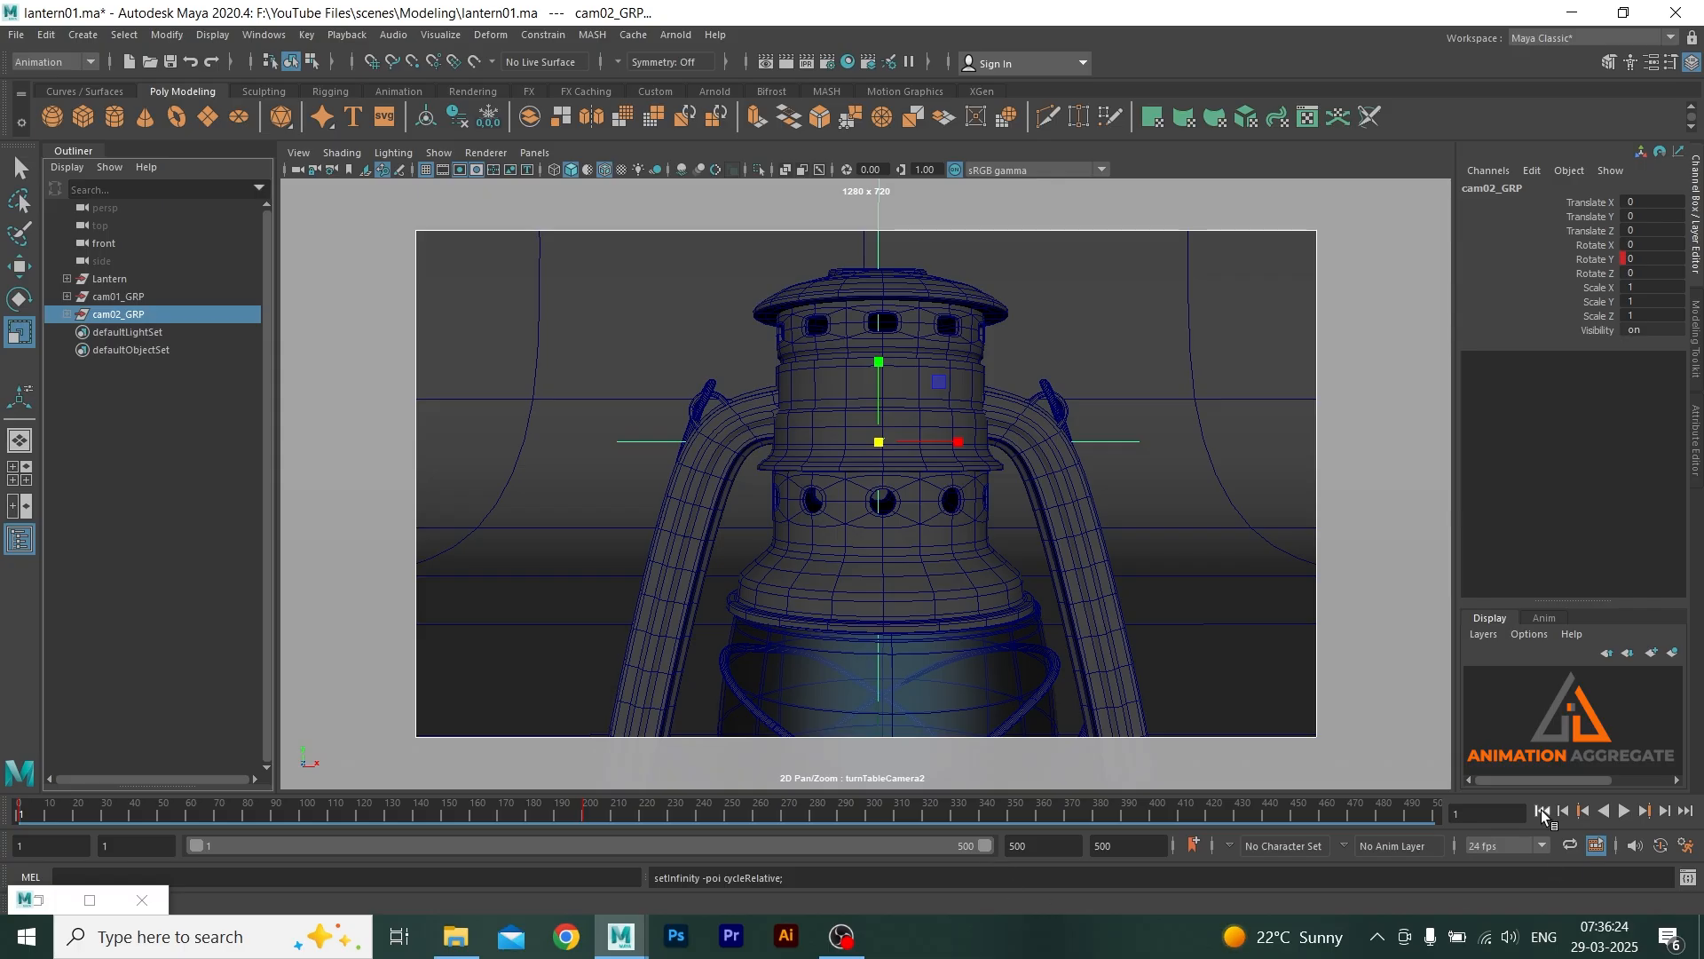
{"action": "left_click", "coordinate": [1623, 811]}
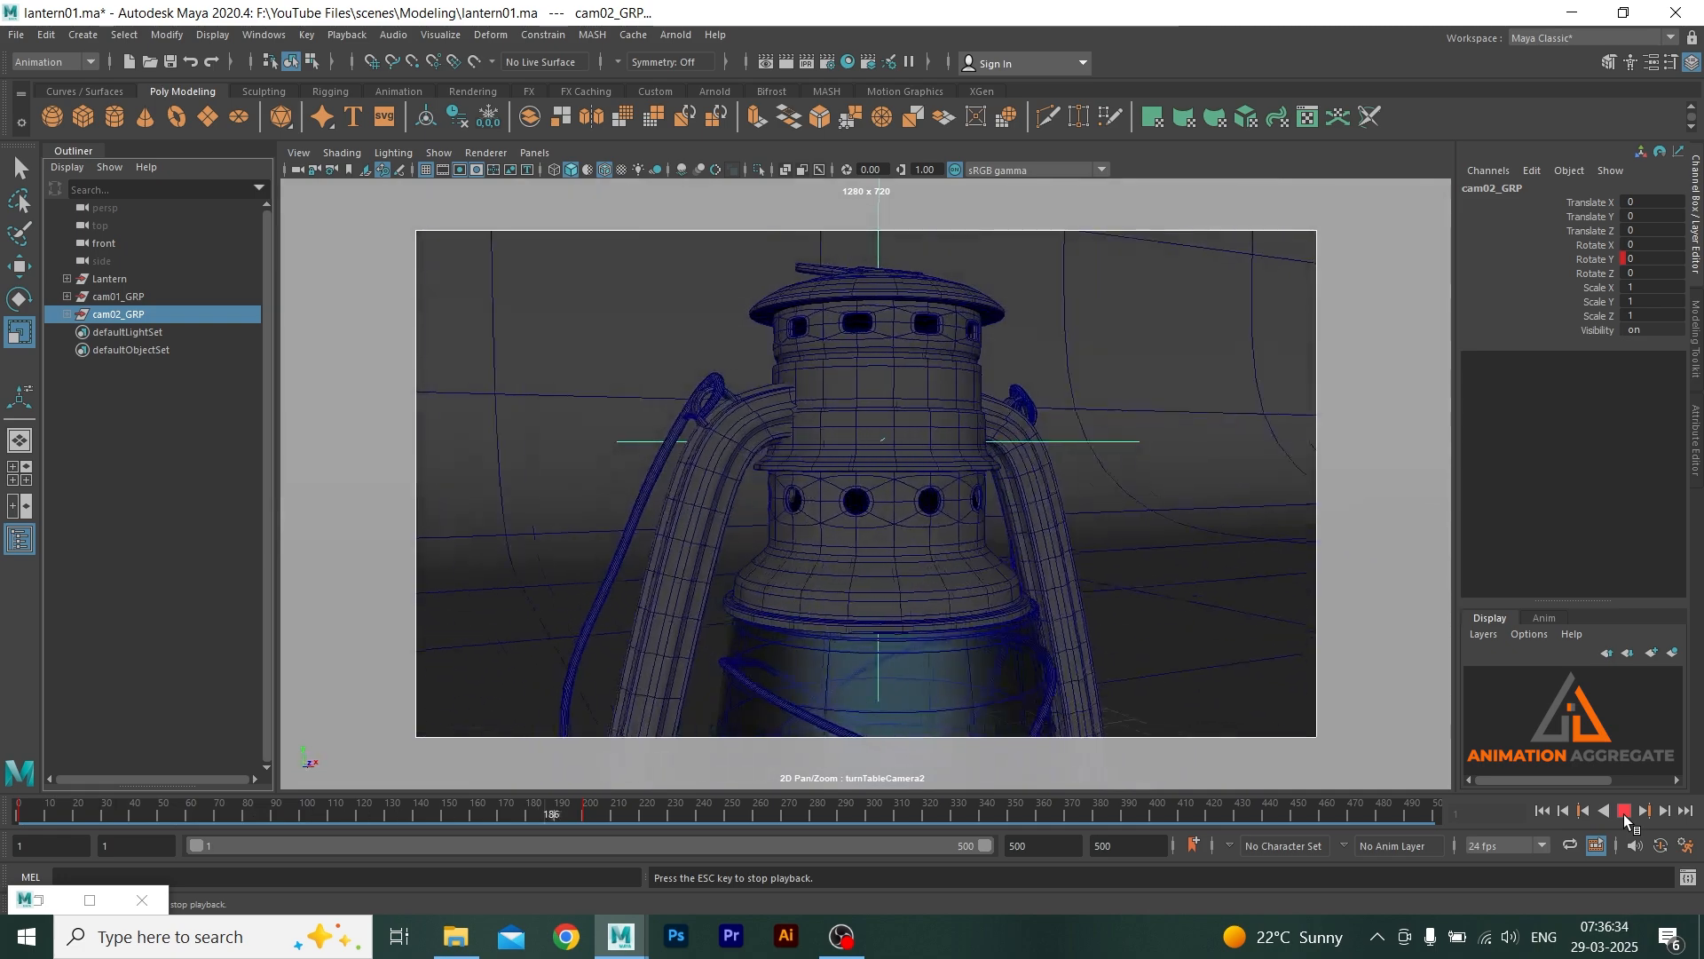
{"action": "left_click", "coordinate": [1622, 811]}
{"action": "left_click", "coordinate": [1542, 812]}
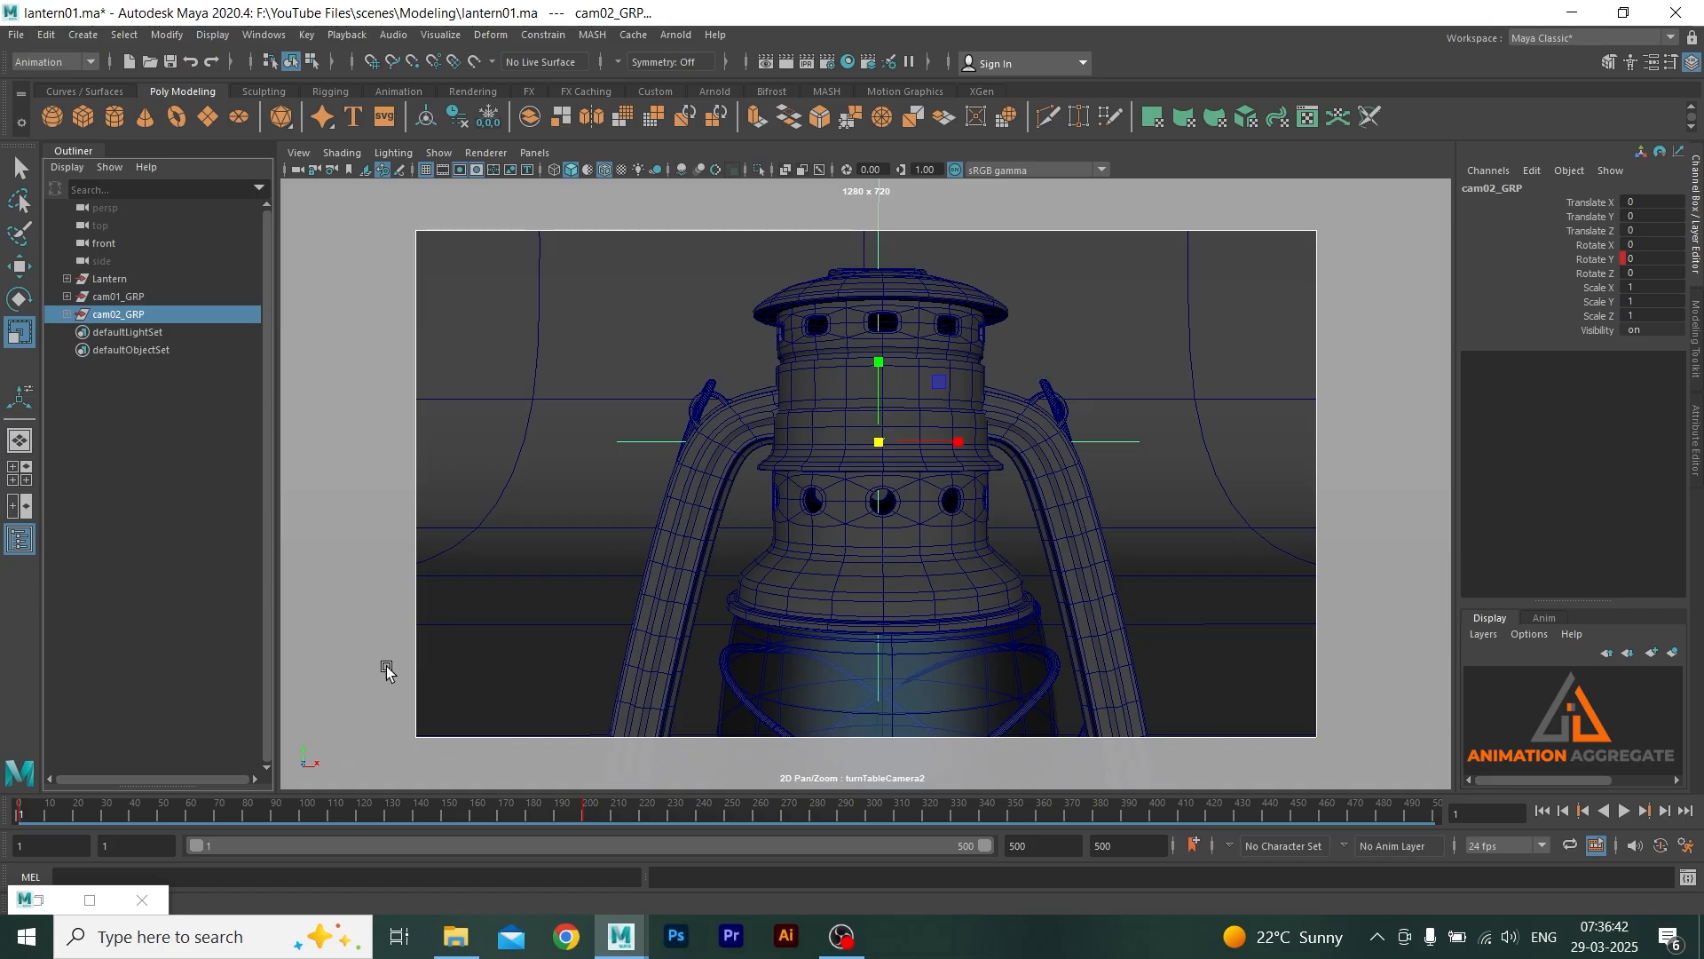
- Play the close-up camera's turntable again, inspect the view at frame 100, and replay the rotation briefly from frame 1 before stopping
{"action": "key", "text": "alt+v"}
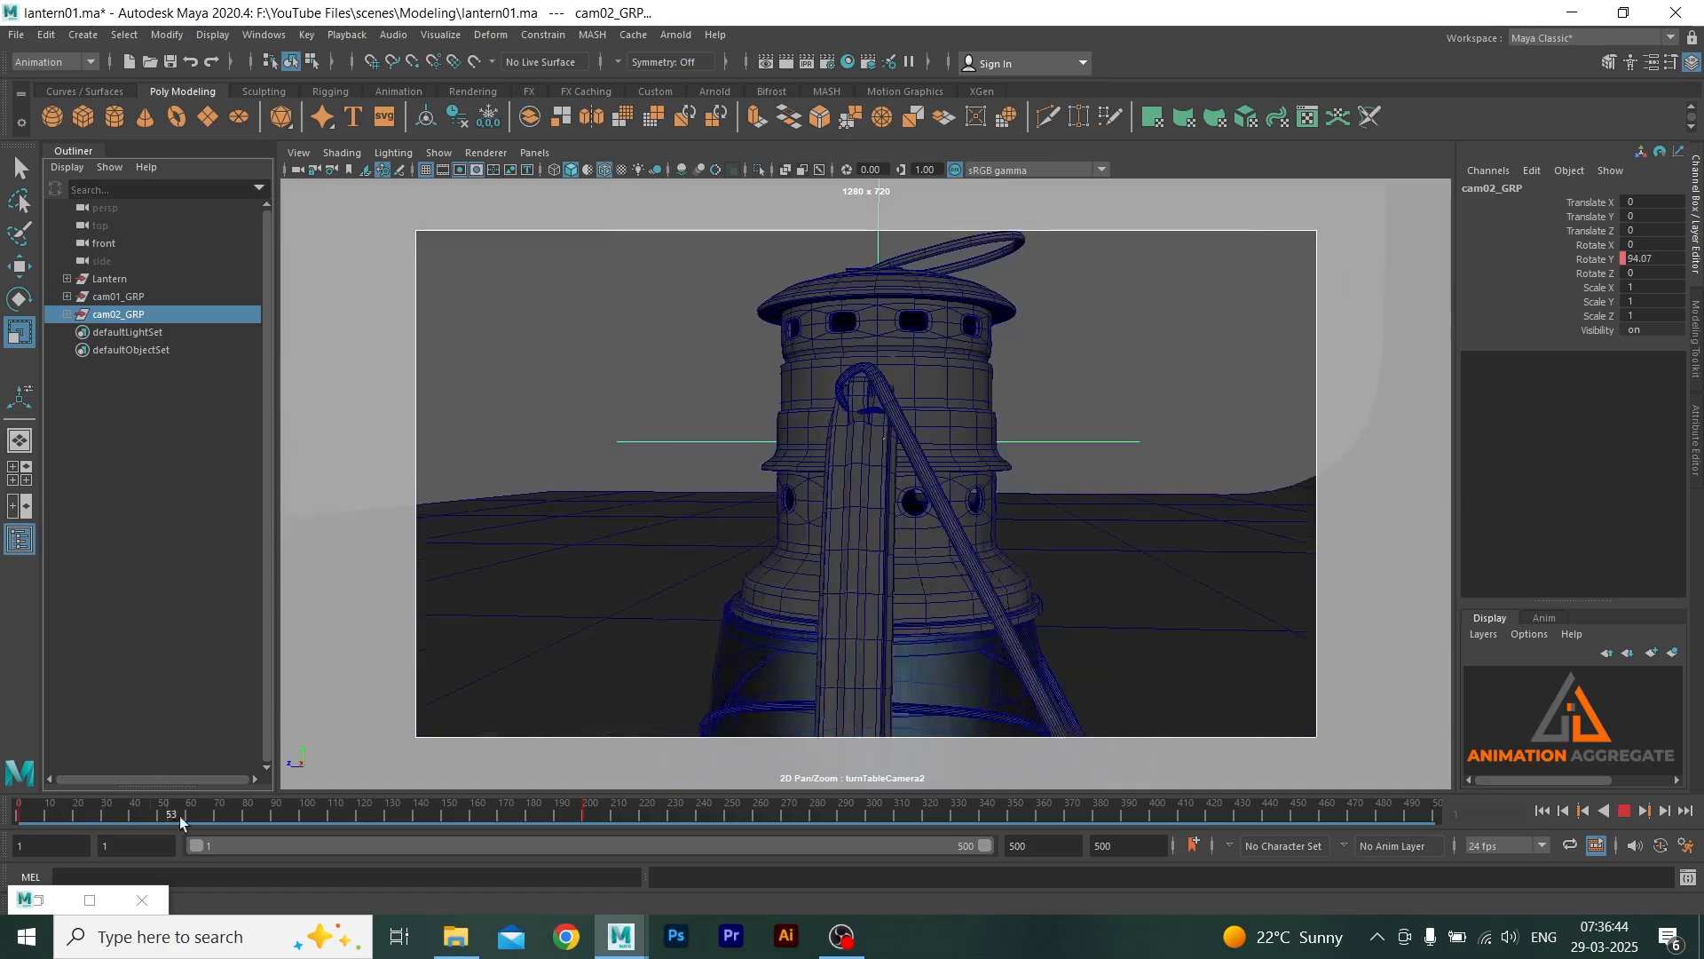
{"action": "mouse_move", "coordinate": [301, 834]}
{"action": "left_mouse_down"}
{"action": "mouse_move", "coordinate": [116, 812]}
{"action": "mouse_move", "coordinate": [300, 829]}
{"action": "left_mouse_up"}
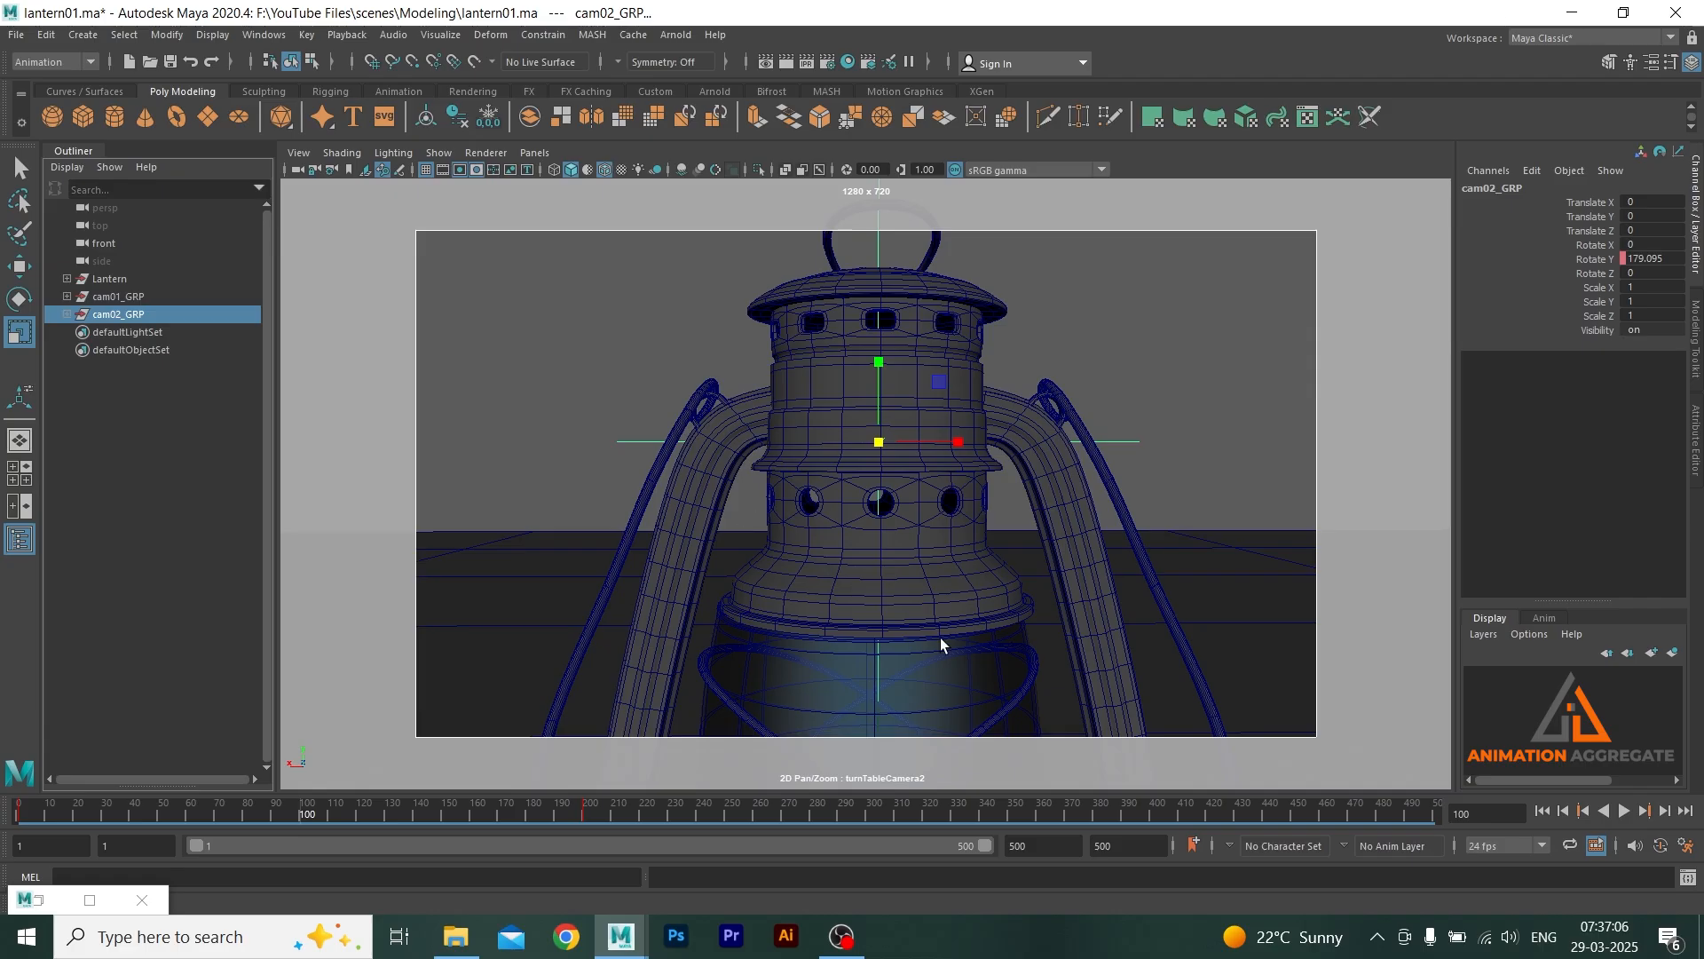
{"action": "left_click", "coordinate": [1562, 810]}
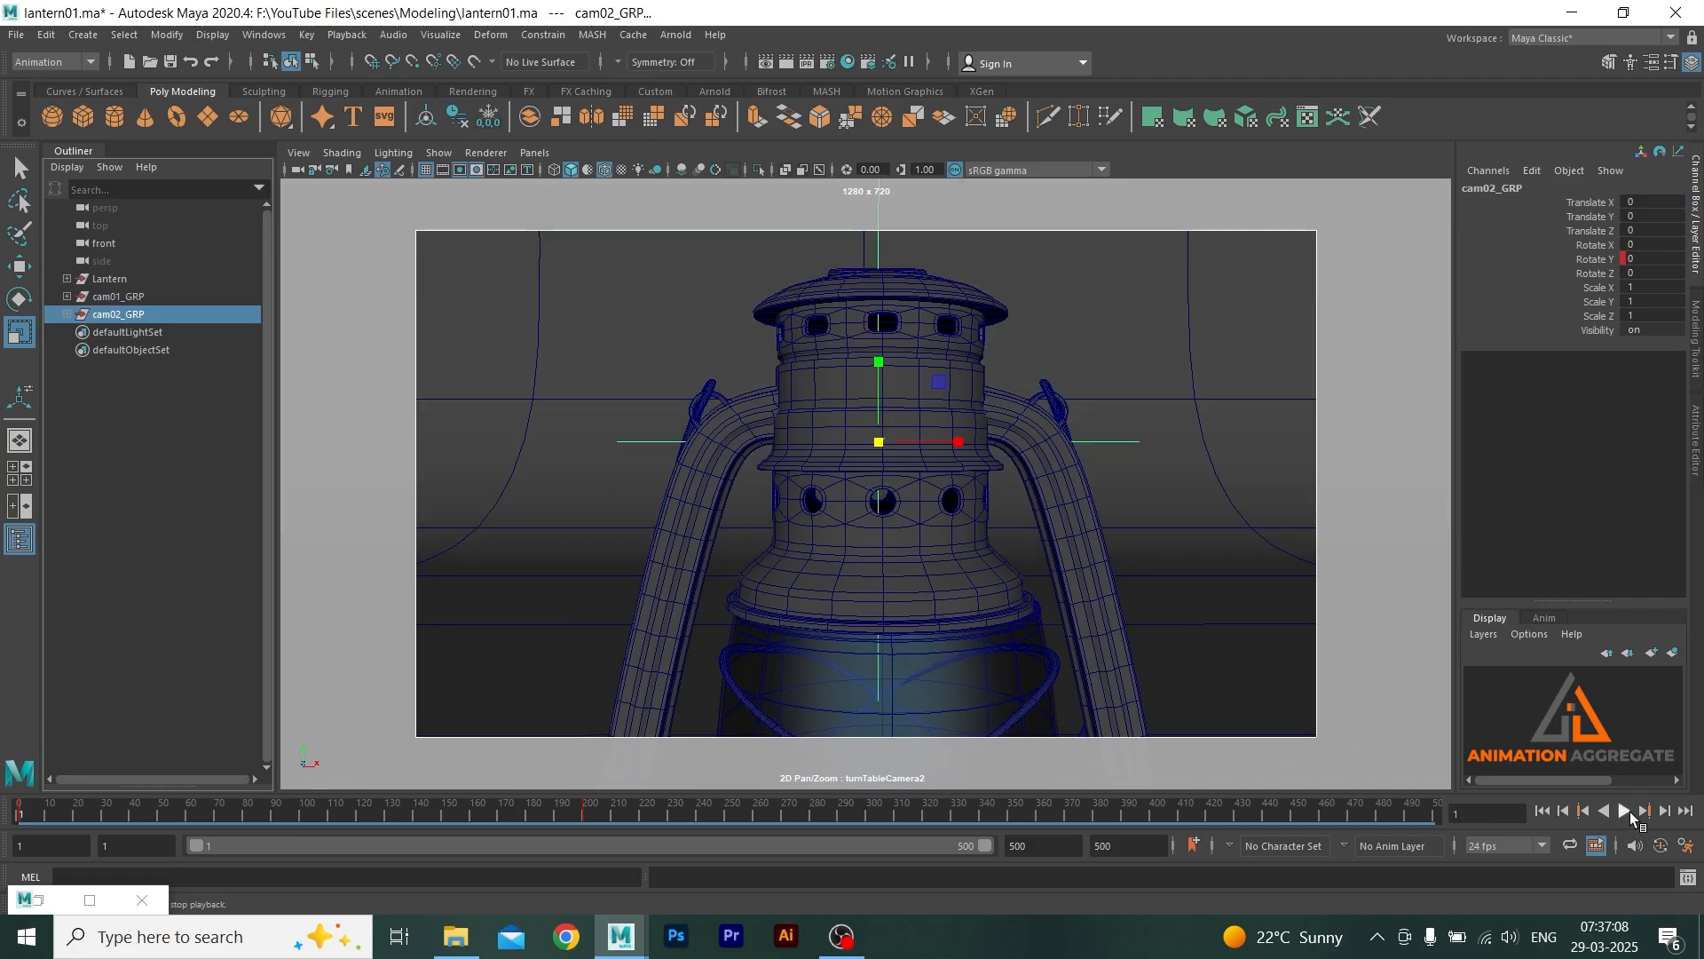
{"action": "left_click", "coordinate": [1626, 811]}
{"action": "left_click", "coordinate": [1626, 810]}
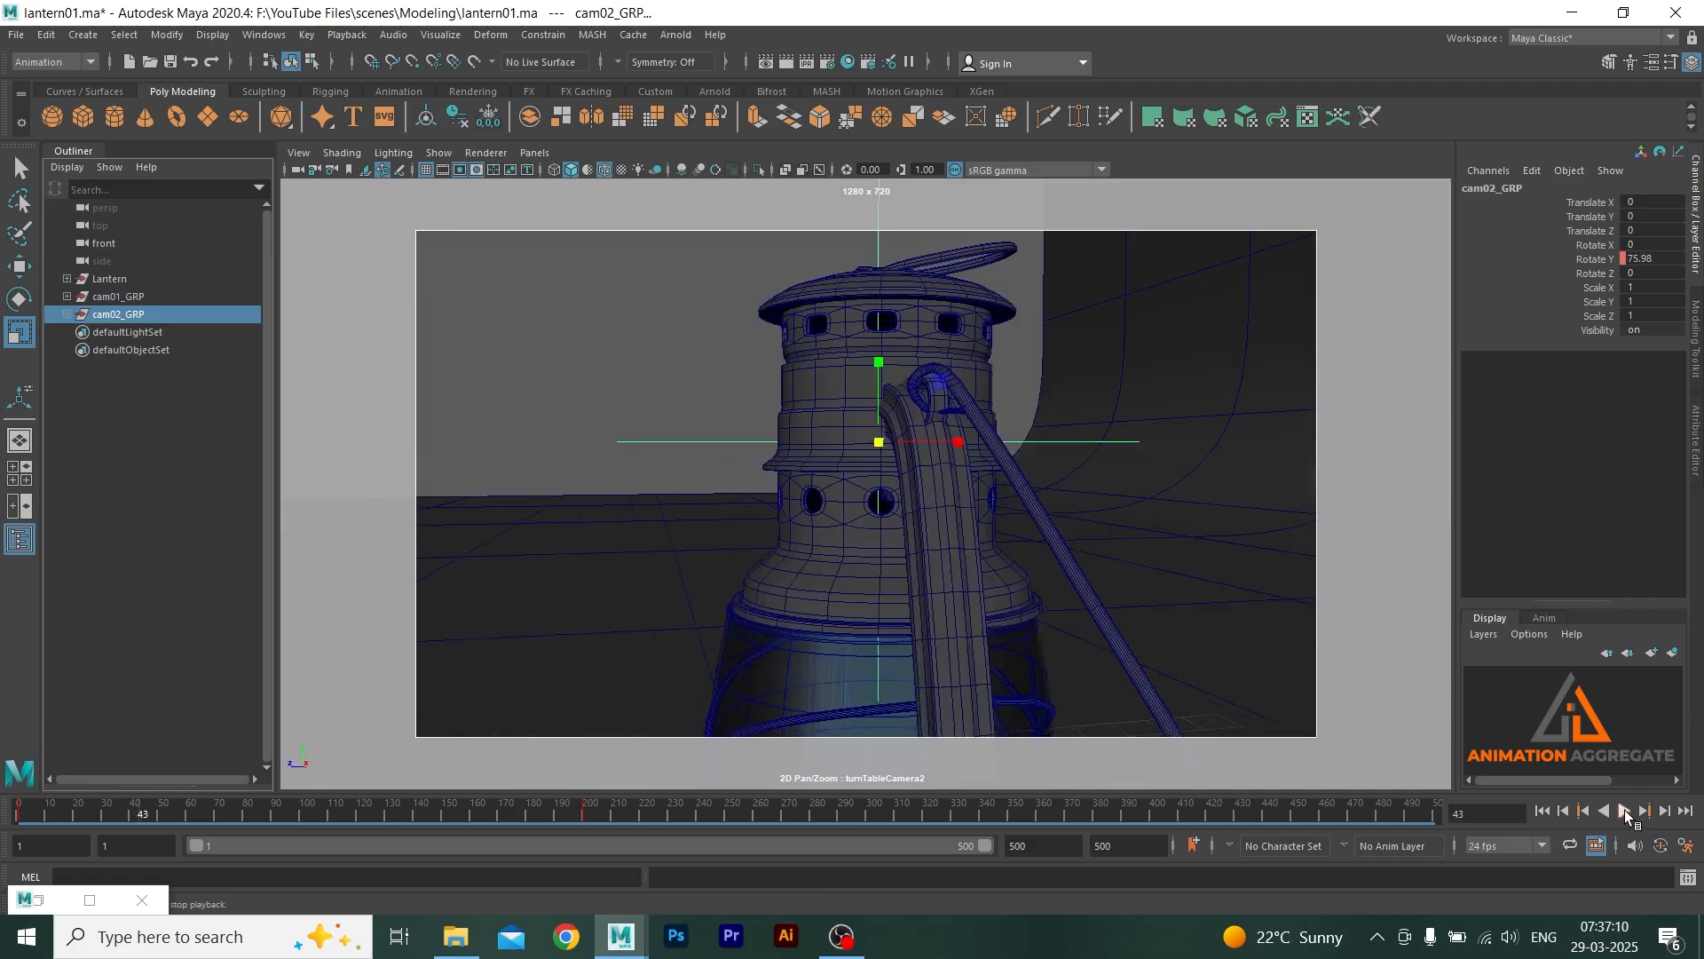